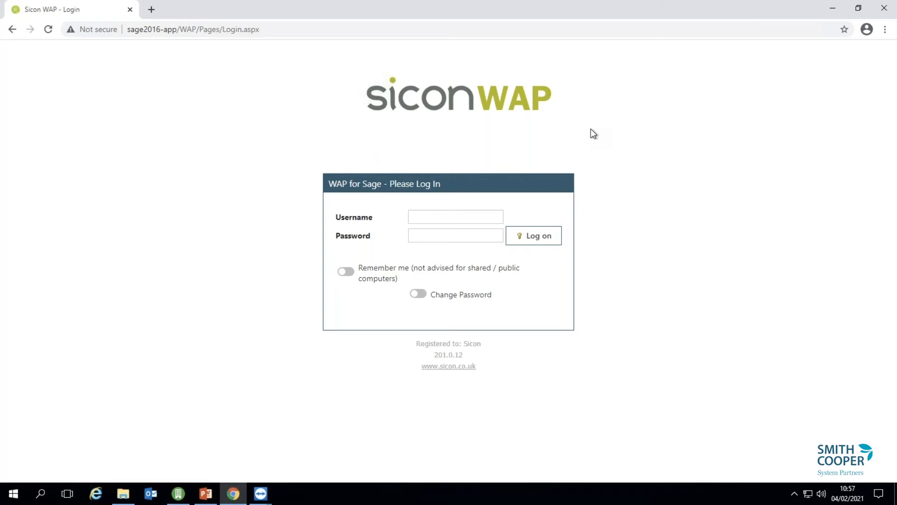
Switch from the remote phone session back to the Sicon WAP login page.
mouse_move(271, 492)
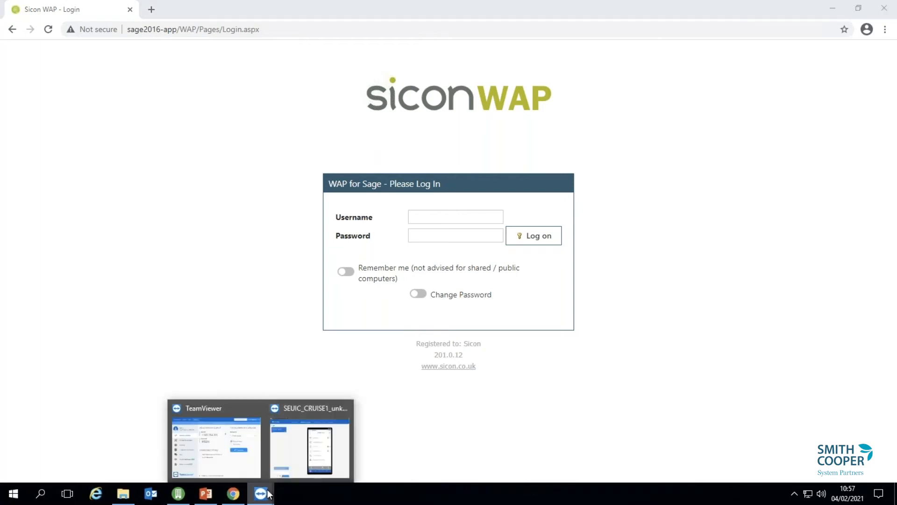
left_click(291, 459)
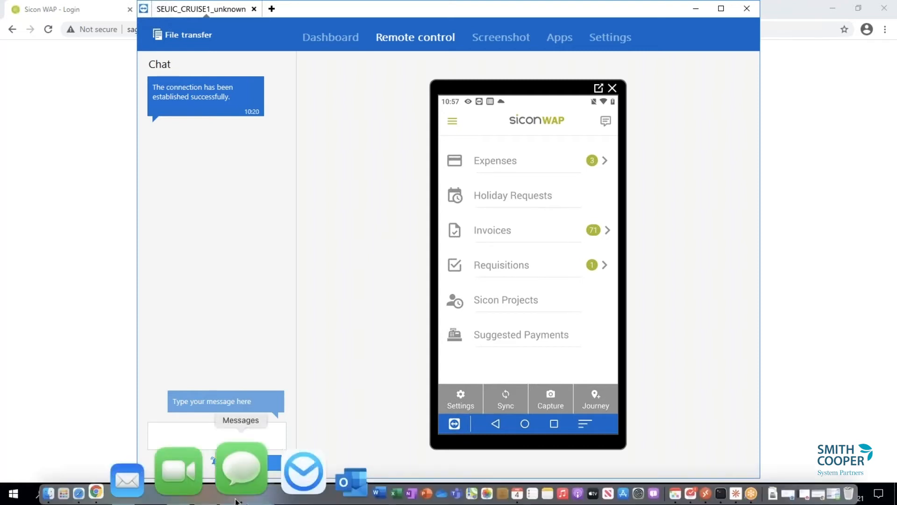
left_click(236, 493)
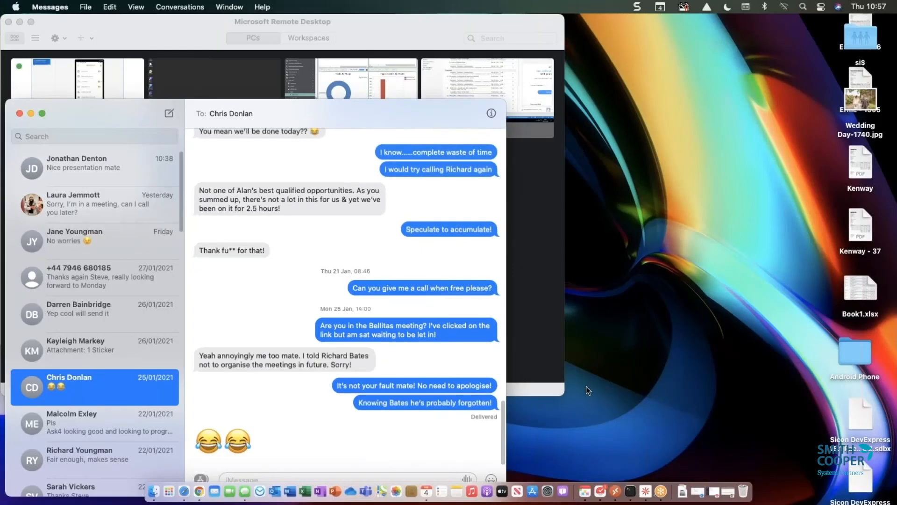
key("ctrl+Right")
left_click(238, 494)
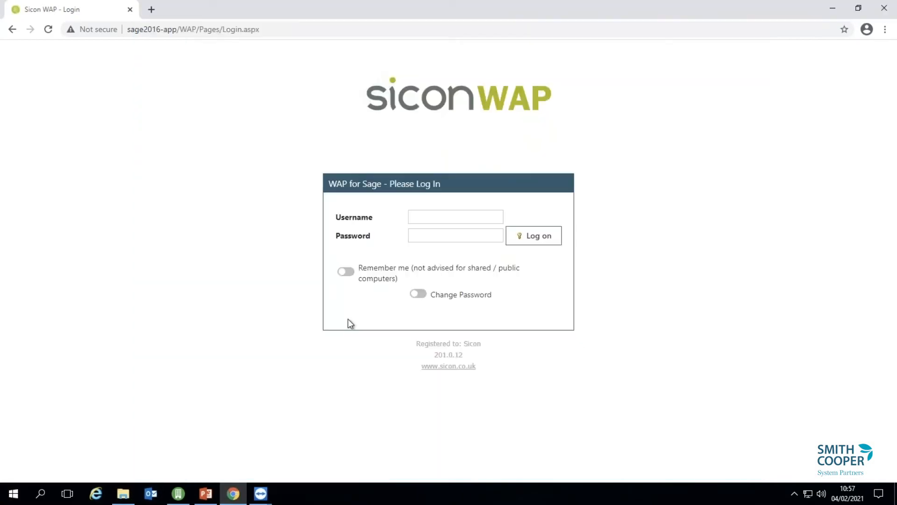
Log on to Sicon WAP as admin with the administrator password.
left_click(436, 216)
type("admin")
key("Tab")
type("••••••••••")
key("Tab")
key("Return")
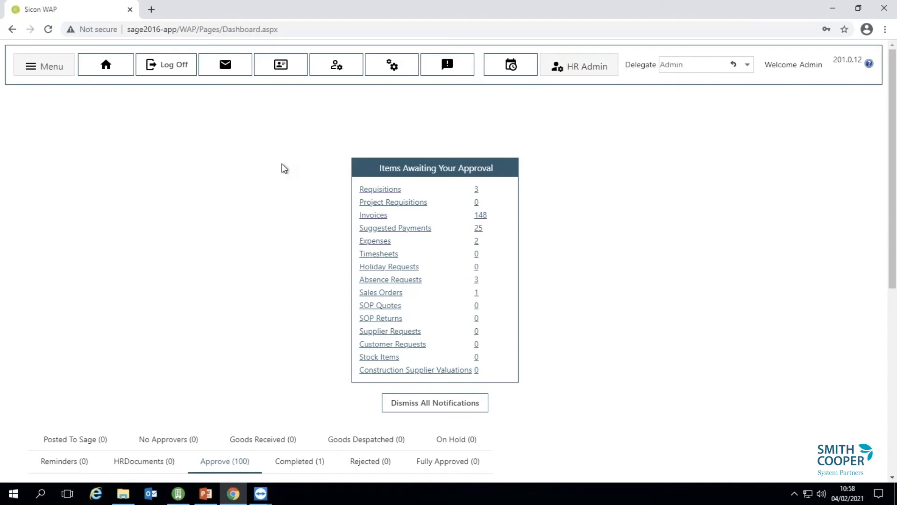
Open My Settings, try turning on Out of Office without an alternate user, then cancel.
left_click(321, 64)
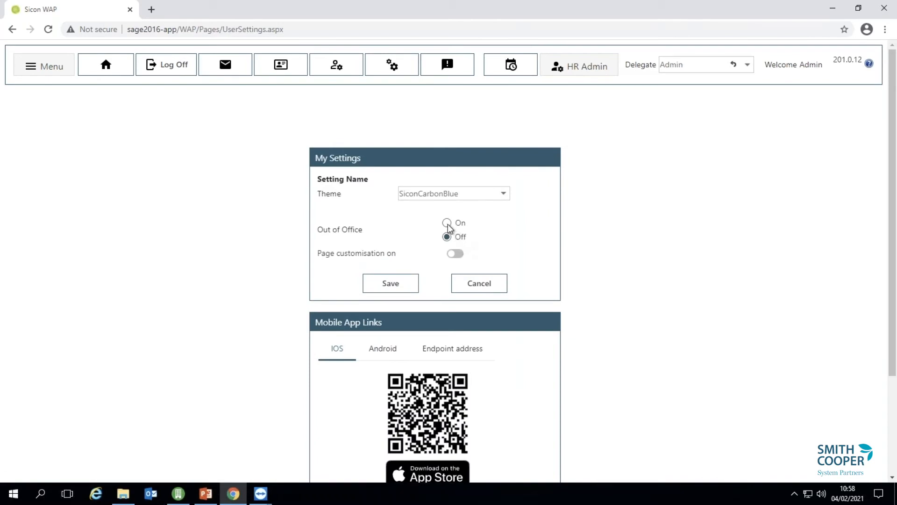
left_click(447, 223)
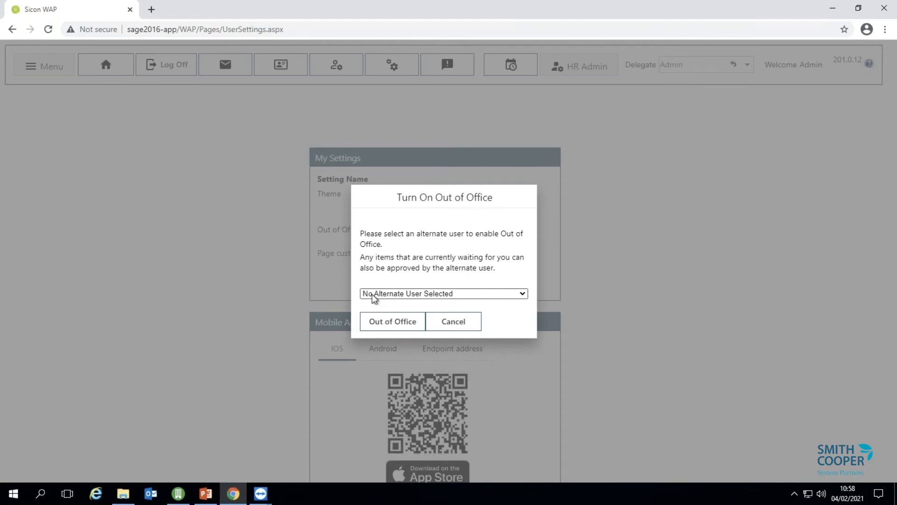
left_click(397, 323)
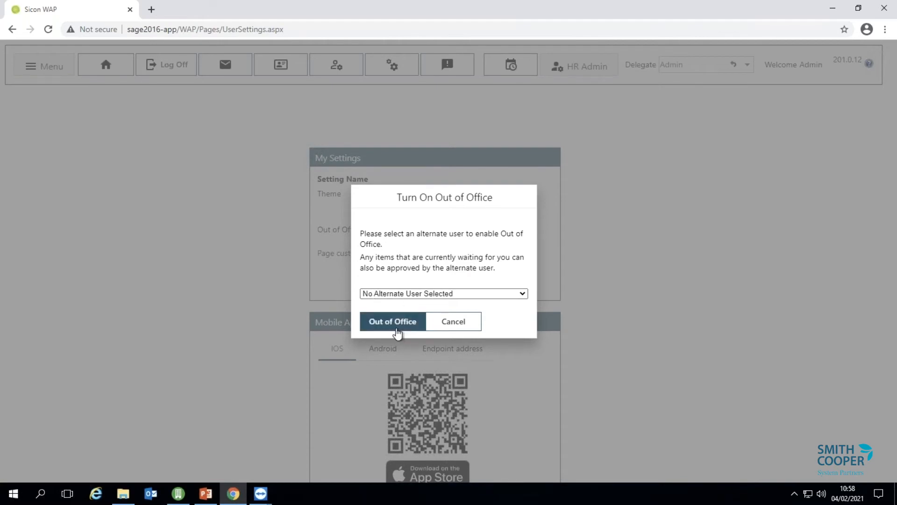
left_click(450, 327)
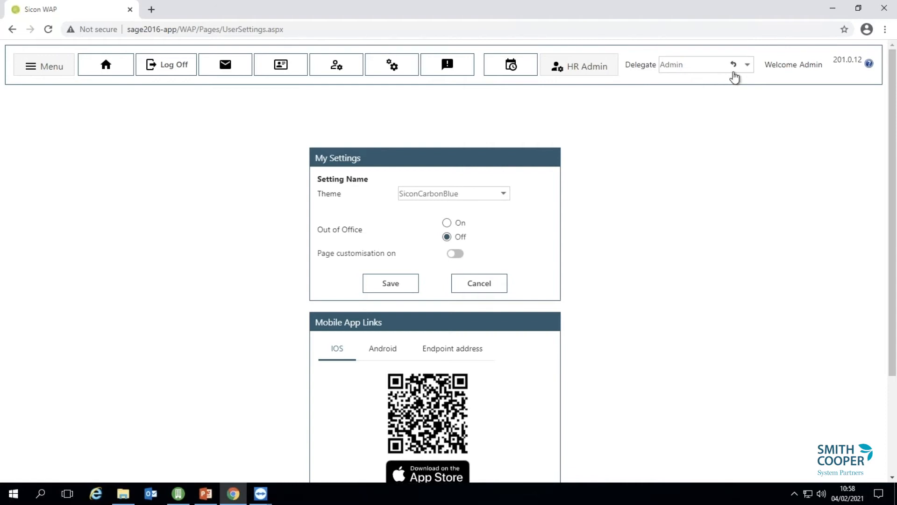
View the dashboard as a chosen delegate user, then log off.
left_click(749, 70)
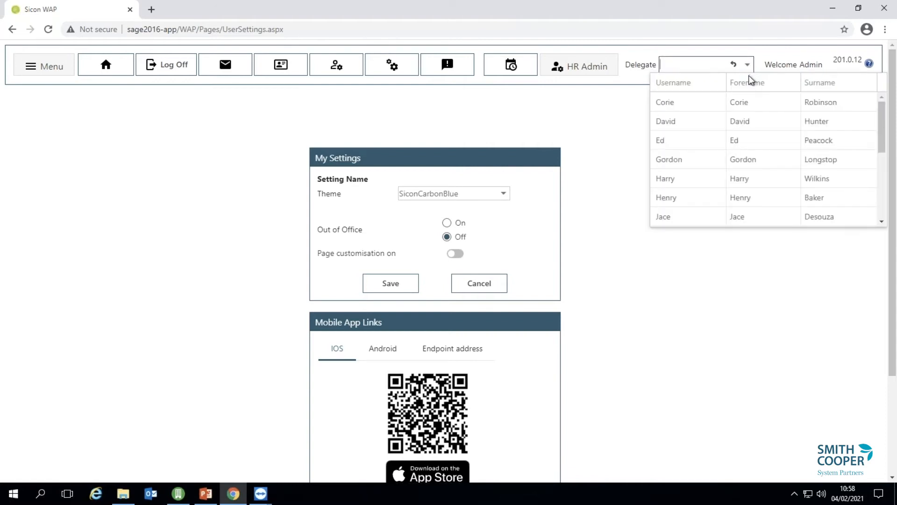
left_click(716, 100)
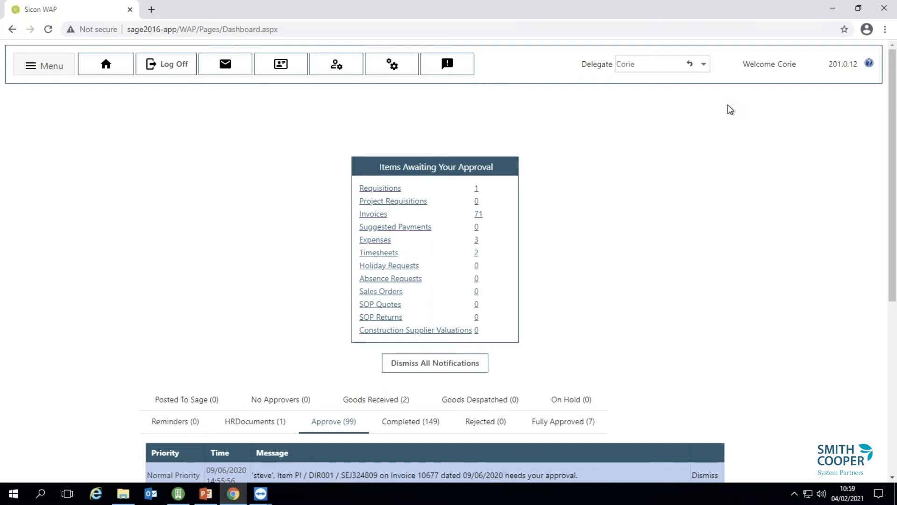
left_click(168, 64)
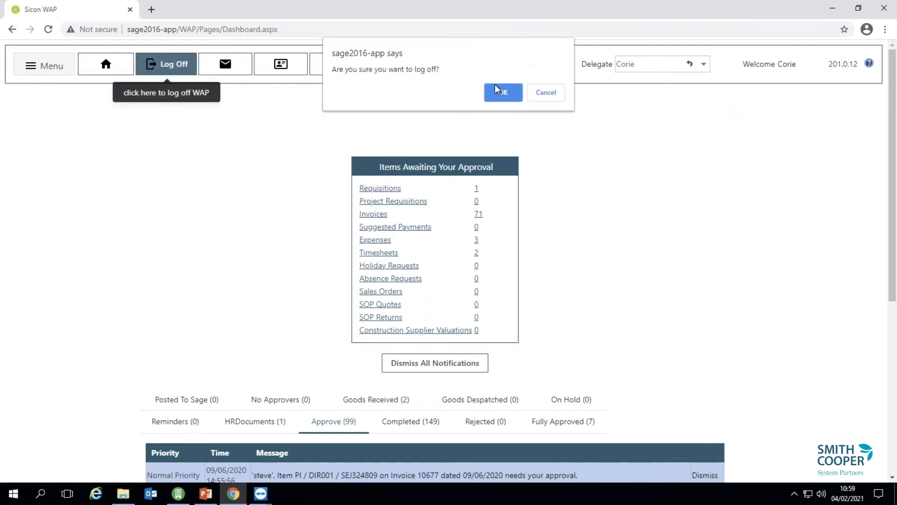
left_click(495, 87)
Log back on to Sicon WAP with a different user's username.
left_click(450, 201)
left_click(452, 216)
type("sandra")
left_click(533, 236)
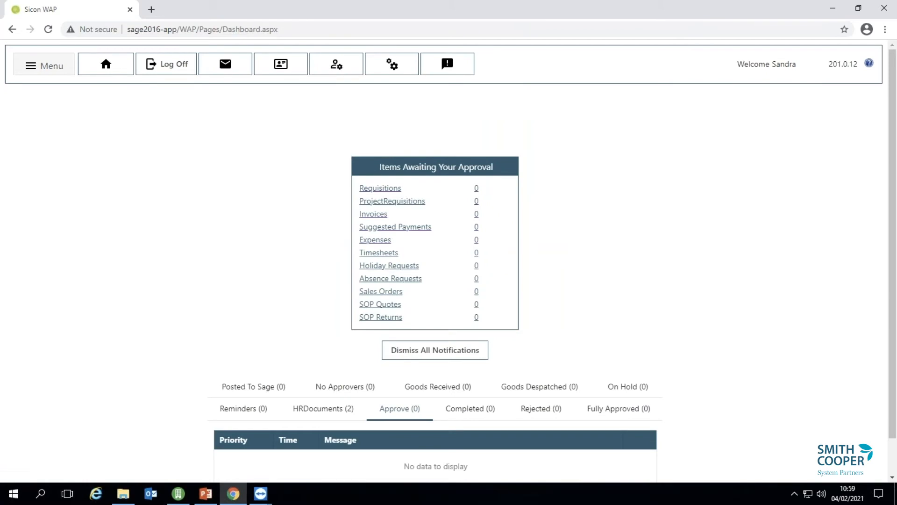
Create a blank requisition via Menu > Requisitions > Create New.
left_click(40, 64)
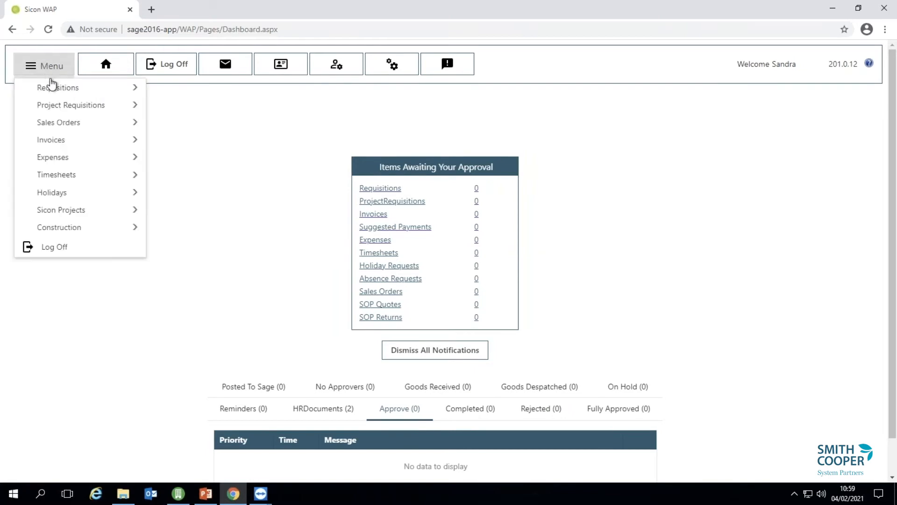
mouse_move(59, 200)
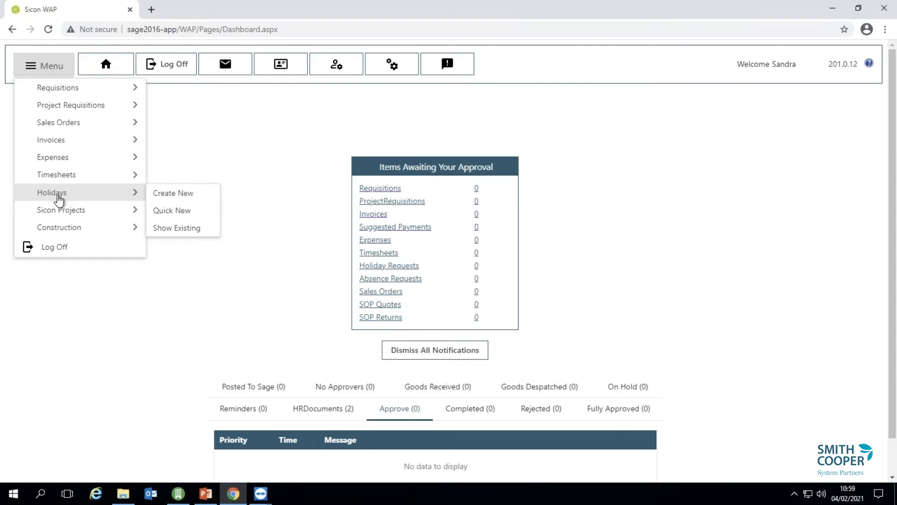
mouse_move(71, 91)
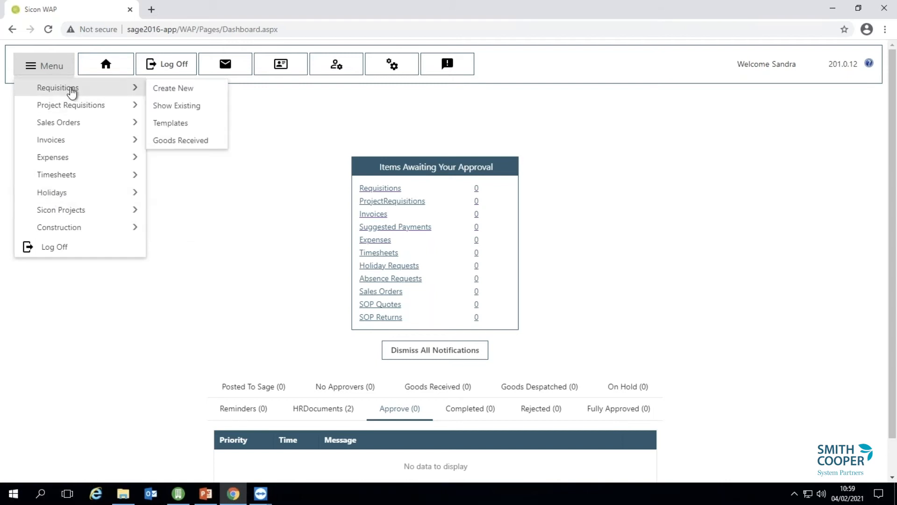
left_click(181, 89)
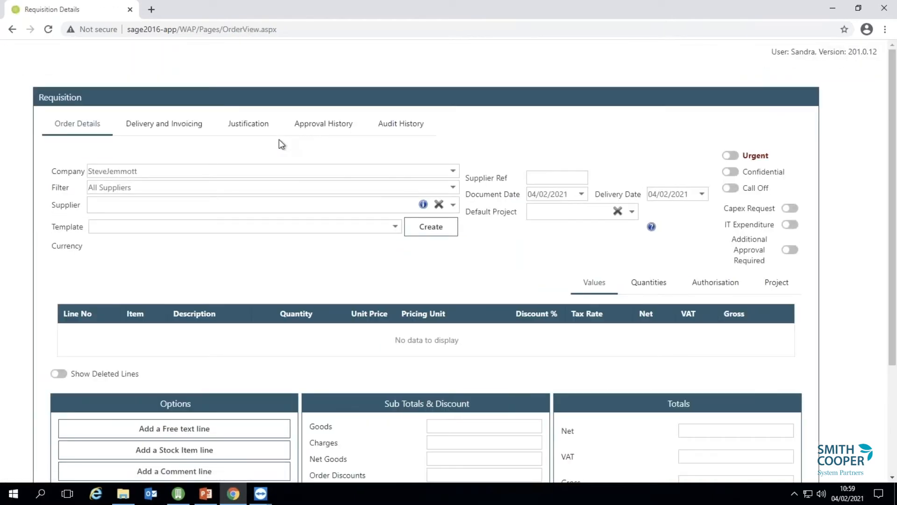
Choose supplier CHR001 Chrome Decor Wholesale and view its Delivery and Invoicing details.
left_click(454, 206)
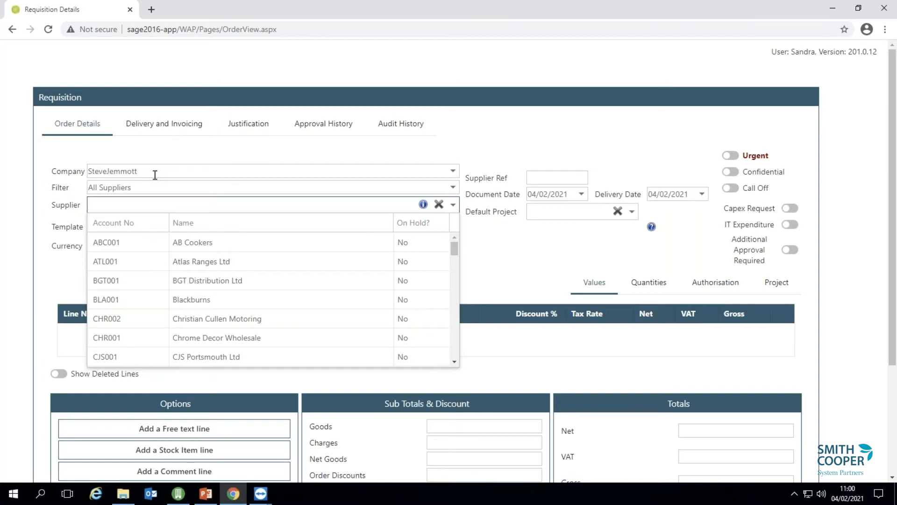
left_click(286, 338)
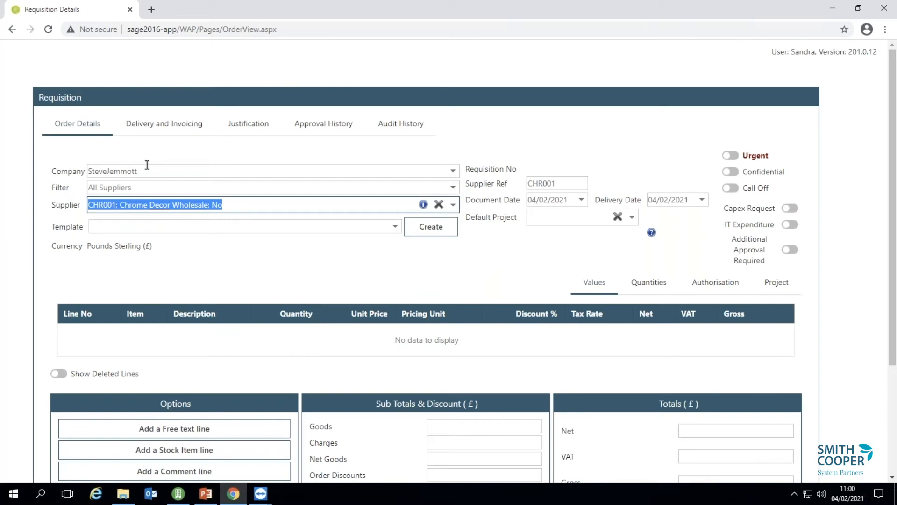
left_click(174, 127)
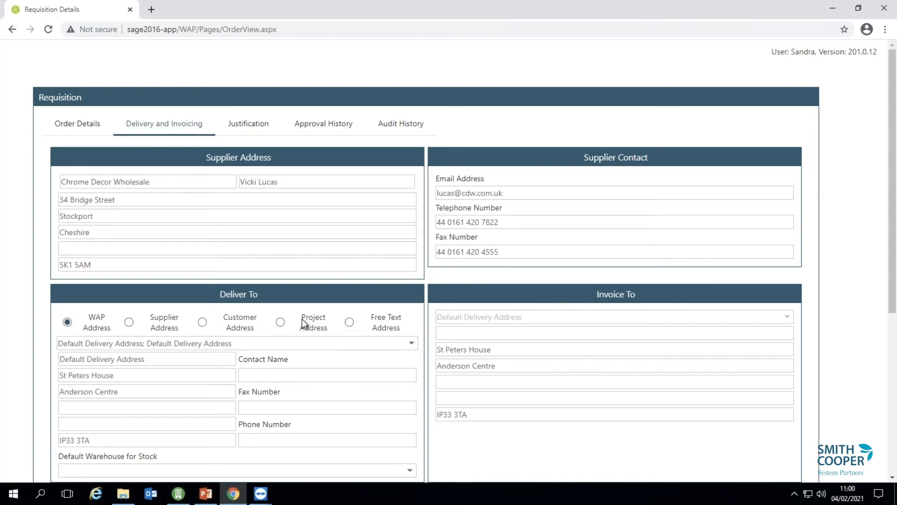
Preview an ACS/BLENDER stock line from WAREHOUSE, unfiltered by supplier, then close it unsaved.
left_click(79, 123)
scroll(218, 341, "down", 3)
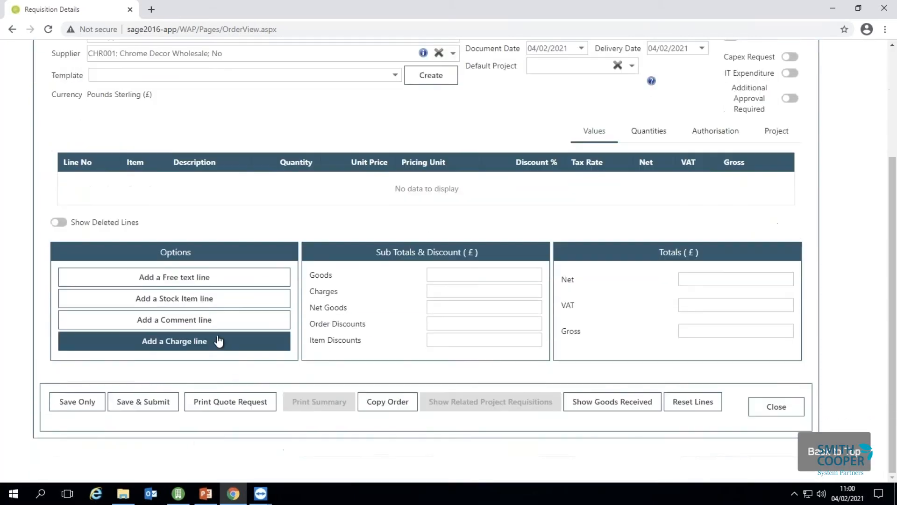
left_click(202, 306)
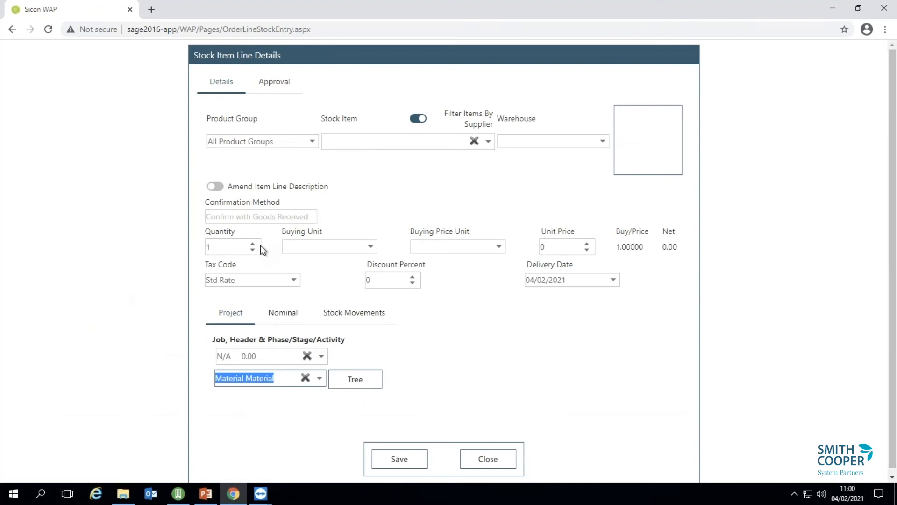
left_click(418, 118)
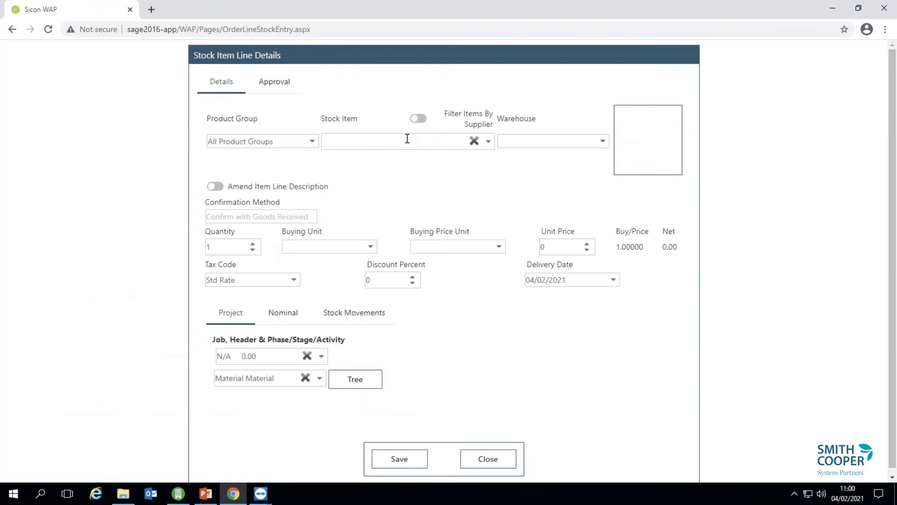
left_click(406, 138)
type("pro")
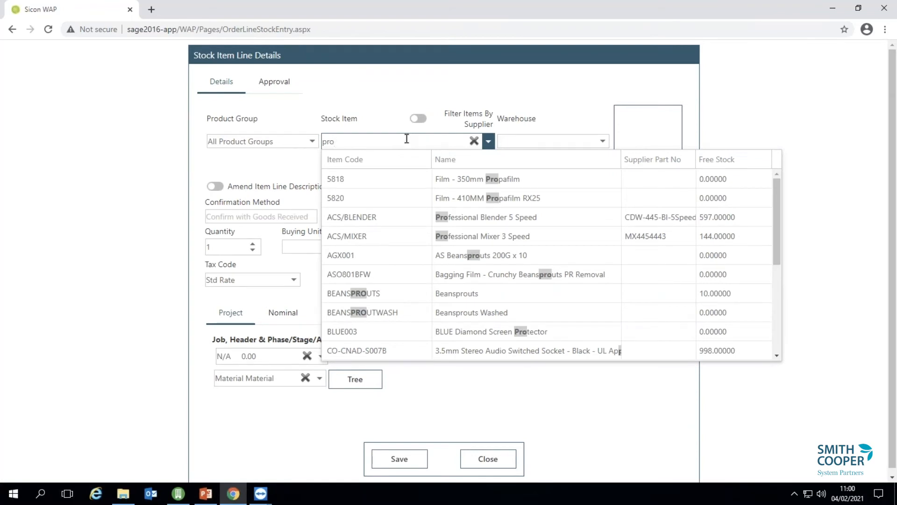
left_click(468, 216)
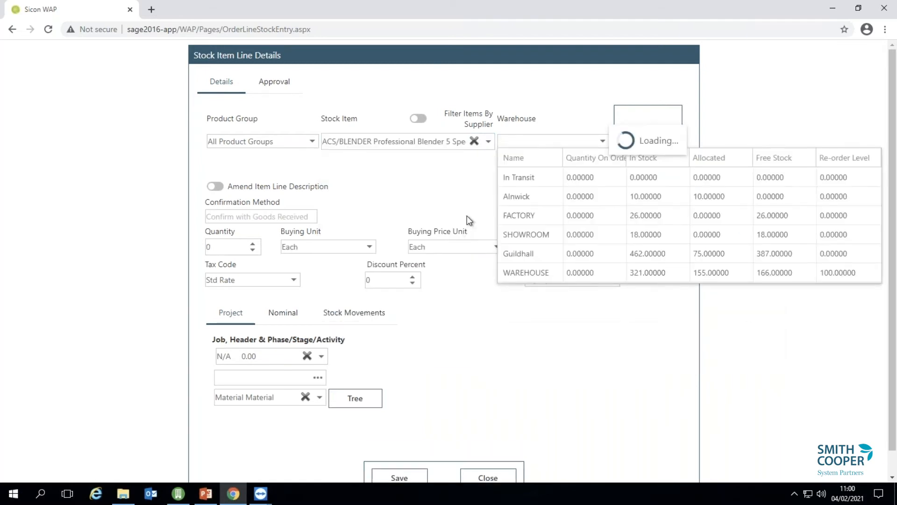
left_click(543, 273)
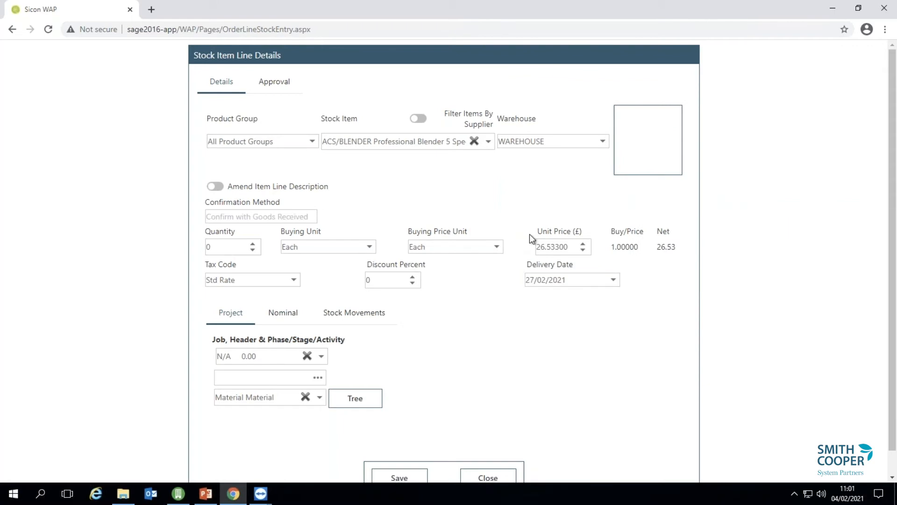
left_click(490, 477)
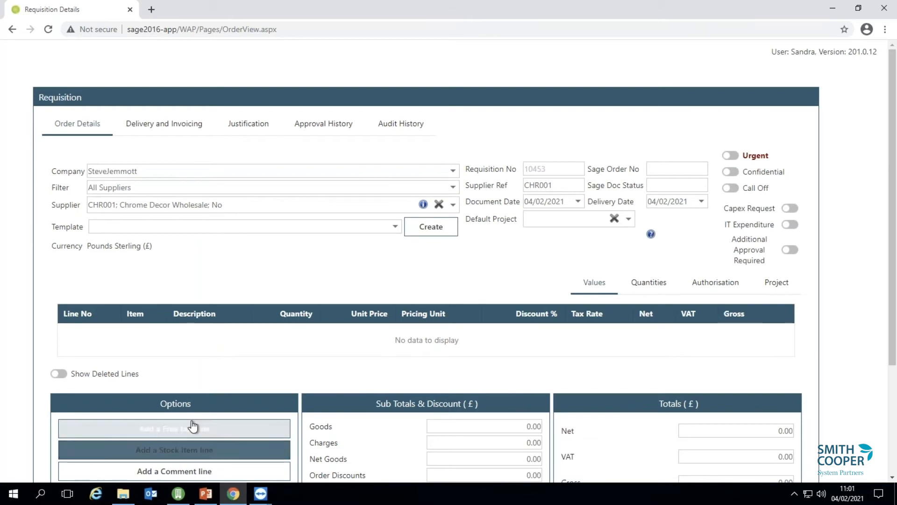
Add free text line 'A Laptop - a nice one!' with unit price 750.
left_click(191, 428)
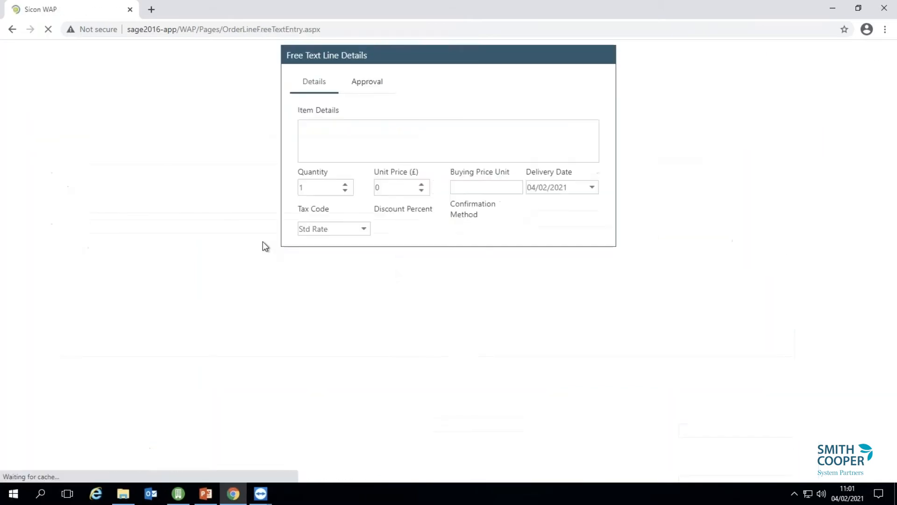
left_click(331, 131)
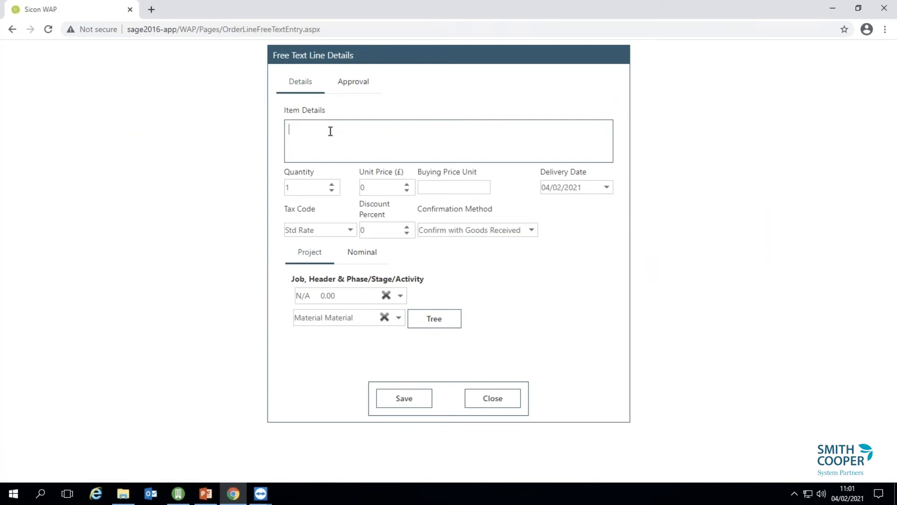
type("A Laptop - a nice one!")
left_click(375, 187)
double_click(375, 187)
type("750")
key("Tab")
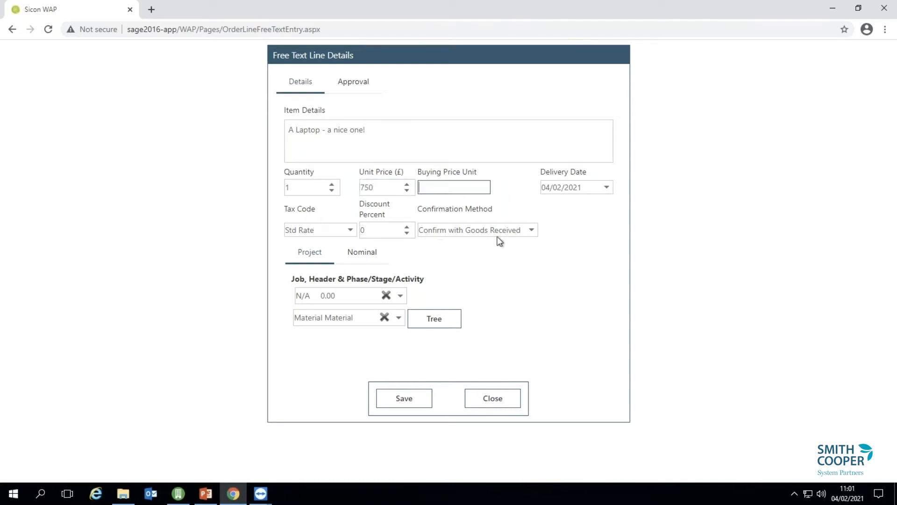
left_click(386, 295)
left_click(367, 297)
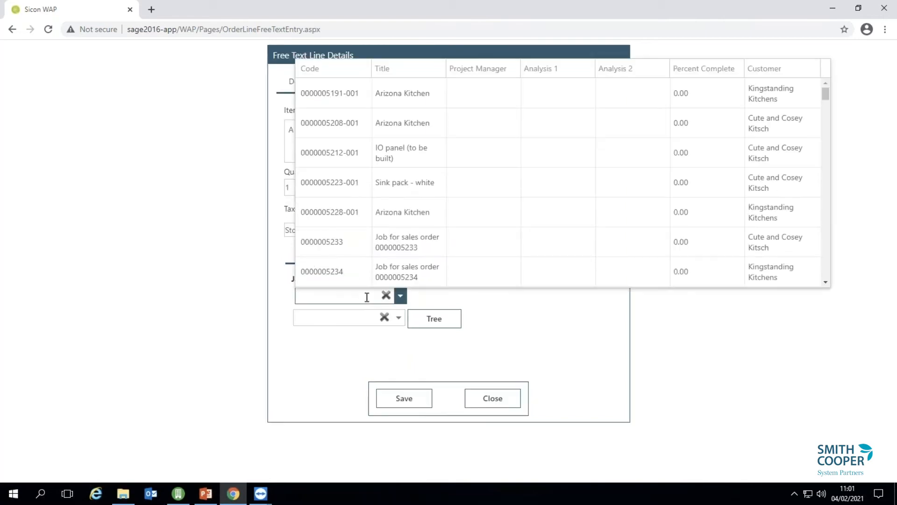
type("j00")
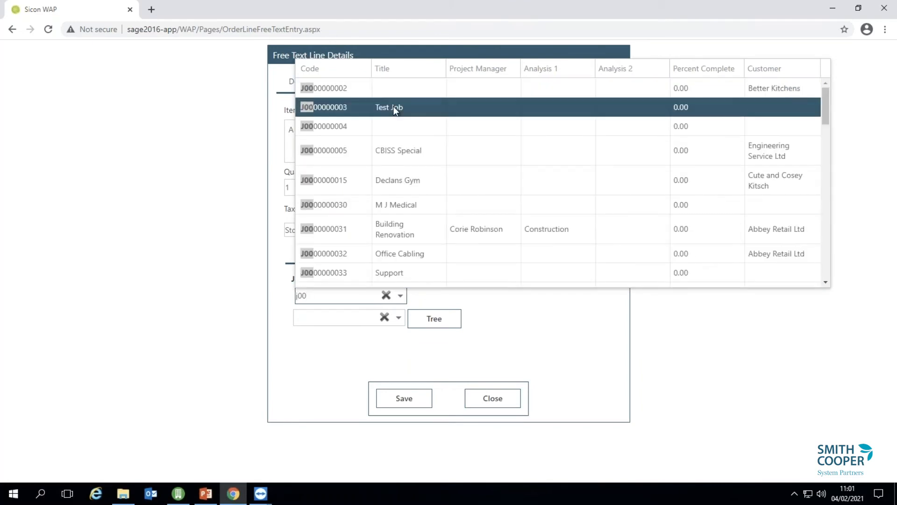
left_click(396, 108)
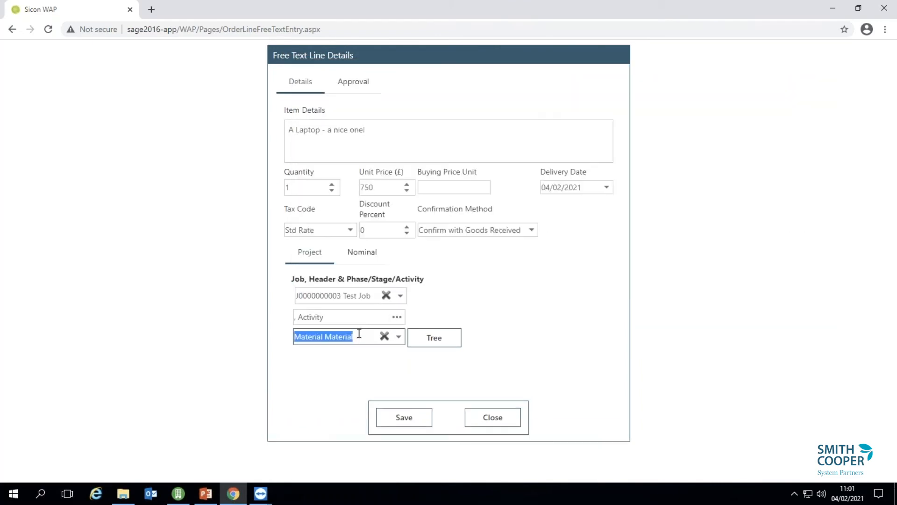
left_click(357, 255)
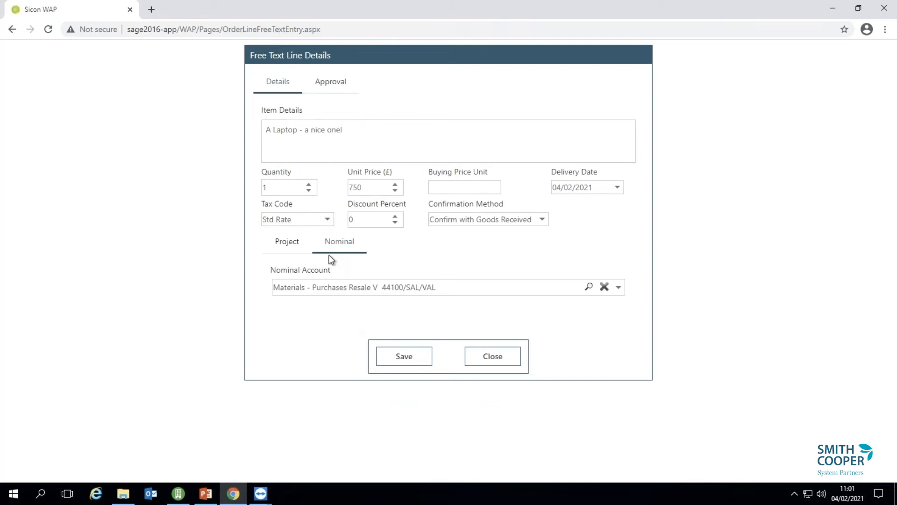
left_click(615, 288)
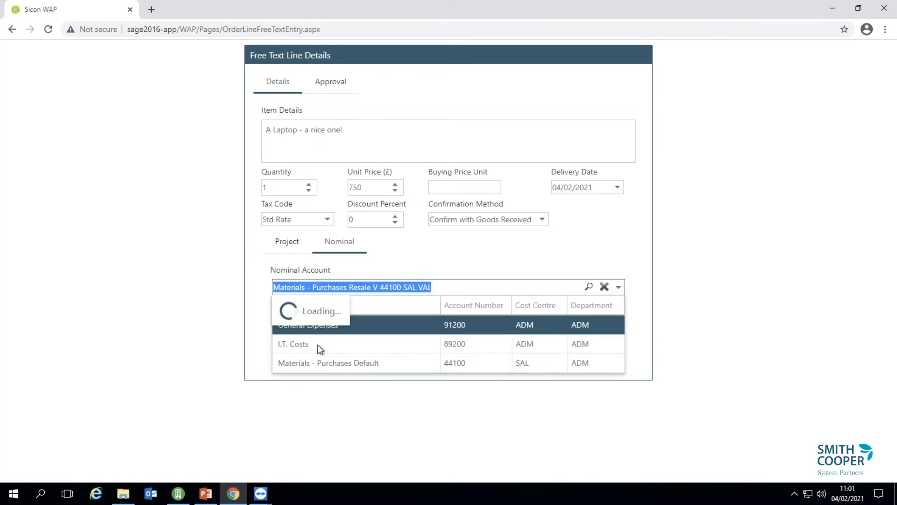
left_click(319, 361)
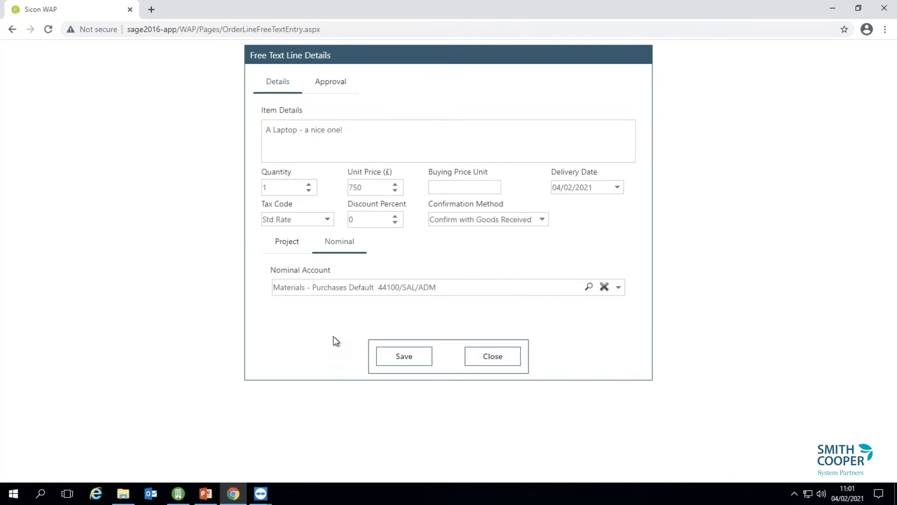
left_click(385, 356)
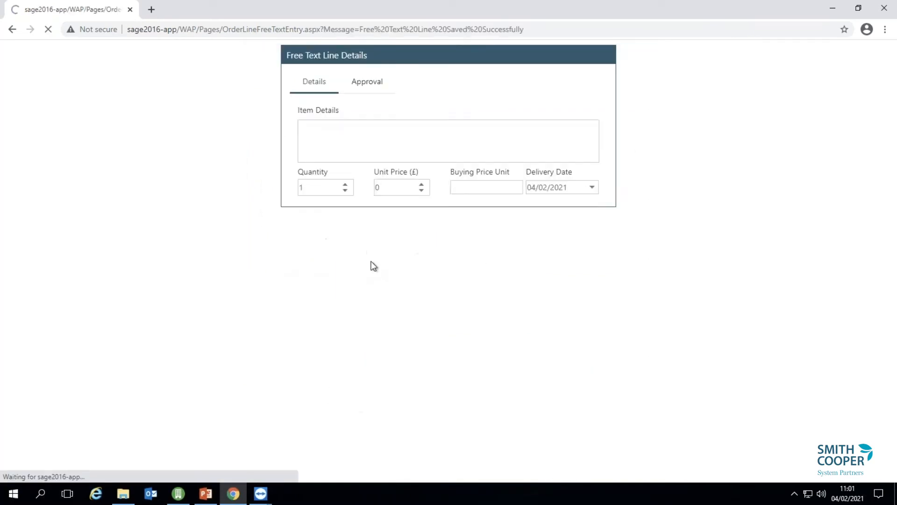
left_click(490, 392)
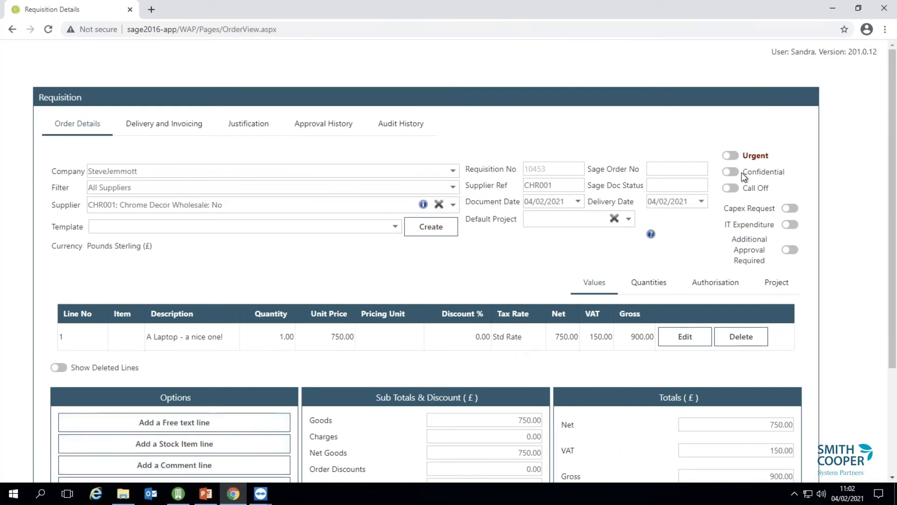
Mark the requisition urgent with reason 'It just is!' and add note 'Need for new project'.
left_click(733, 158)
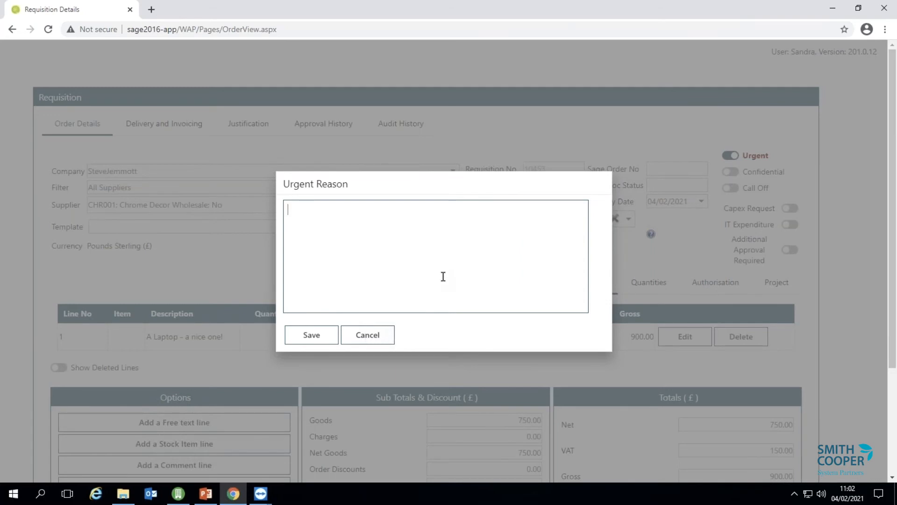
type("It just is!")
left_click(314, 336)
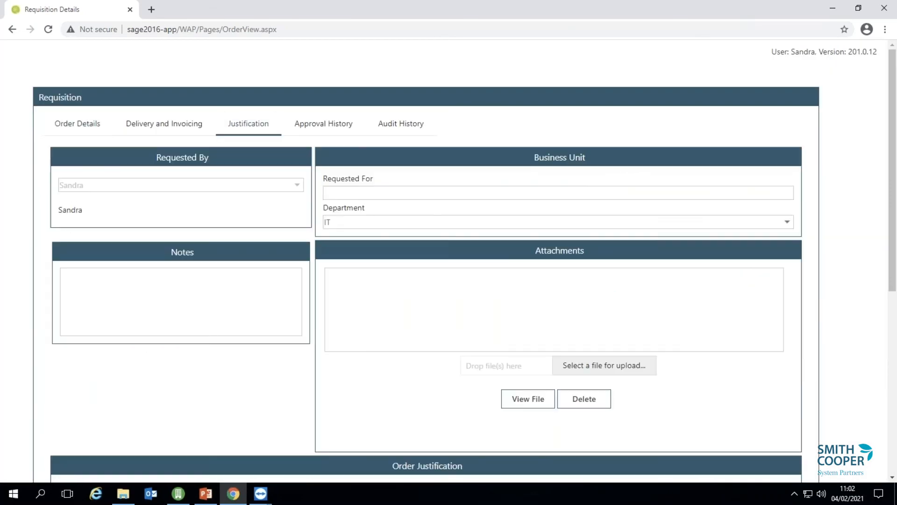
left_click(208, 304)
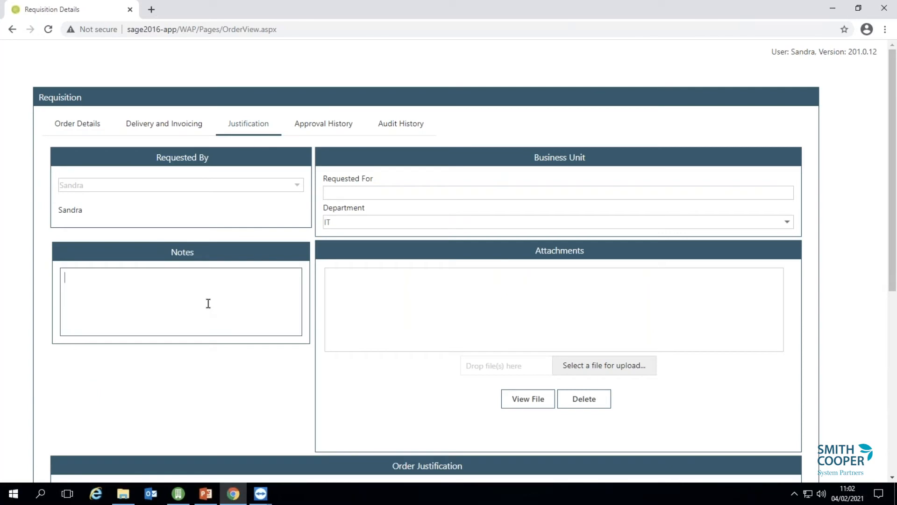
type("Need for new project")
Attach Terms and Conditions 2.pdf from File Explorer, then return to Order Details.
left_click(123, 493)
left_click_drag(580, 323, 788, 301)
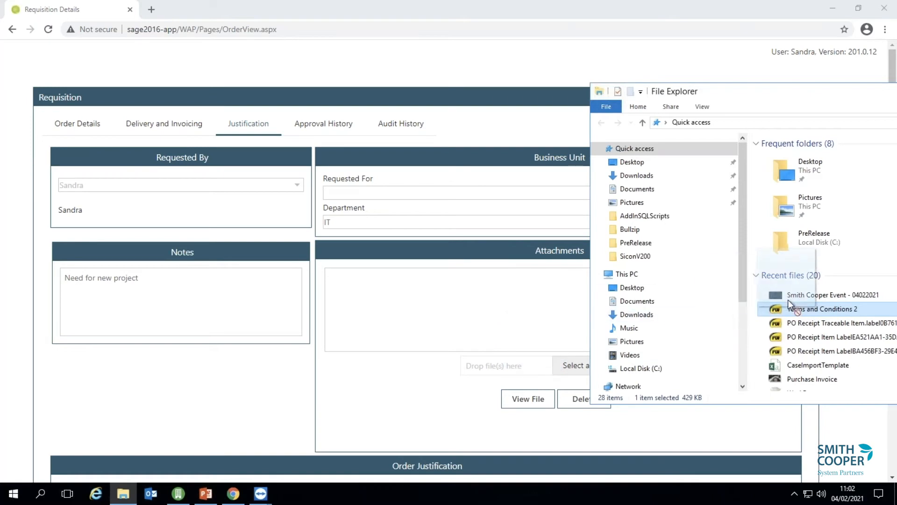
left_click(422, 410)
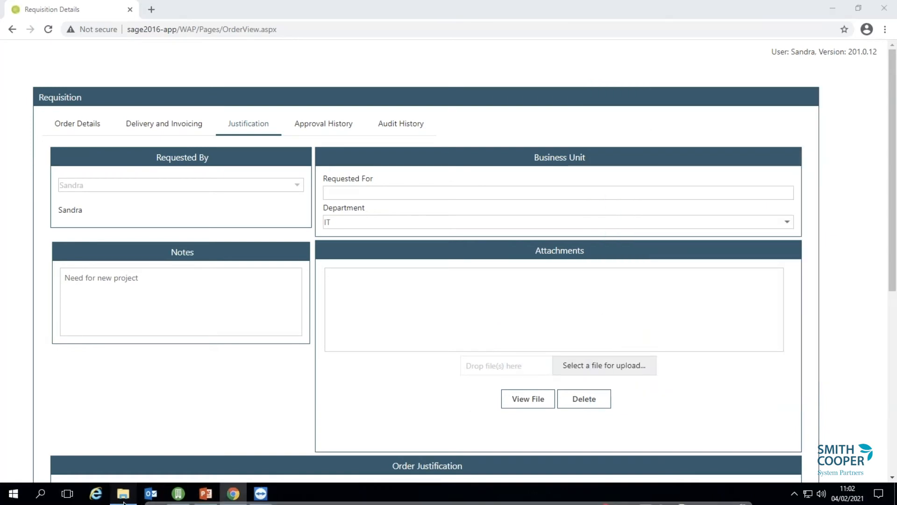
left_click(123, 501)
left_click_drag(820, 309, 554, 367)
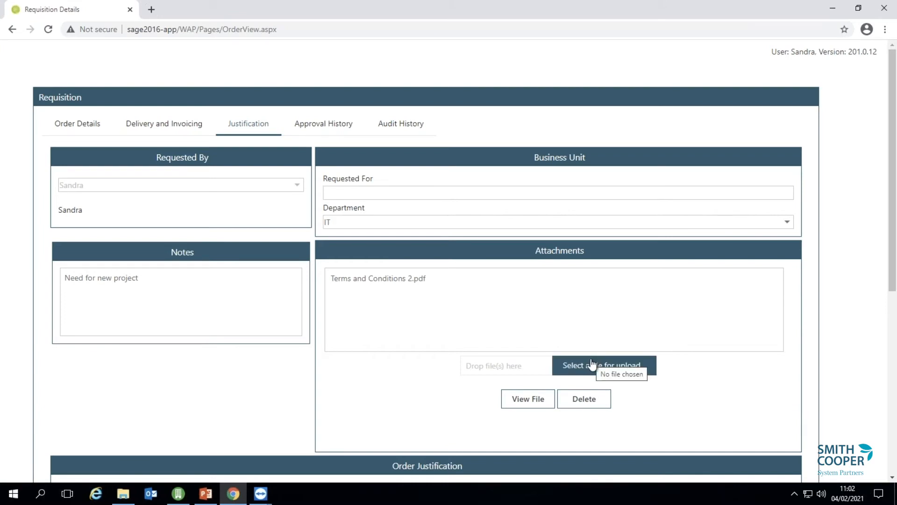
left_click(82, 132)
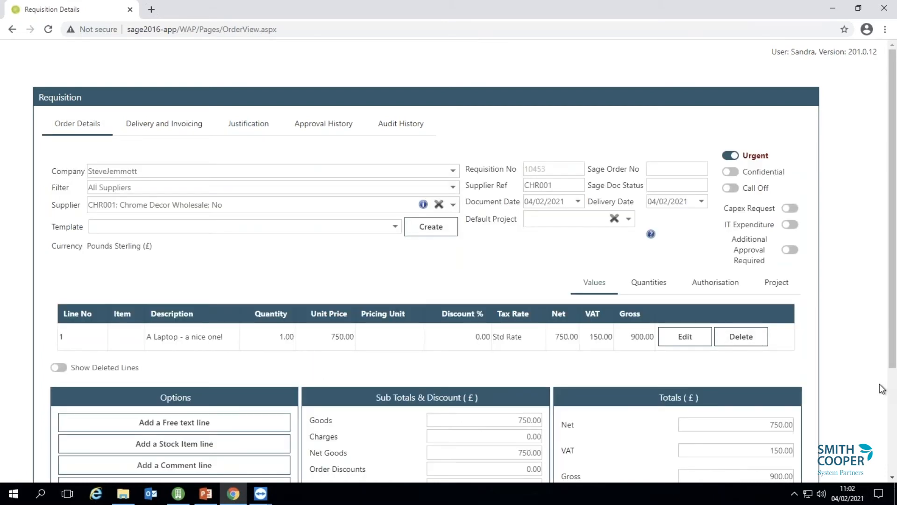
Save & Submit the £900 Chrome Decor Wholesale requisition and close it.
scroll(891, 395, "down", 3)
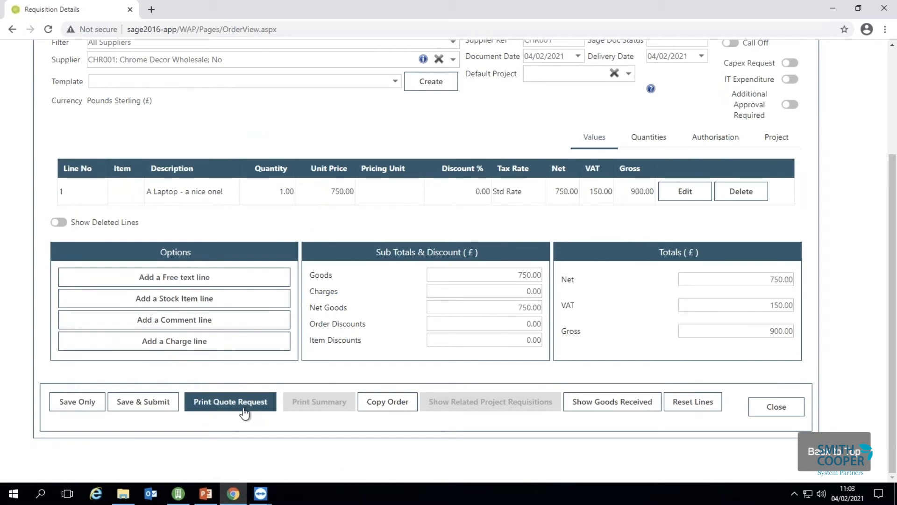
left_click(128, 407)
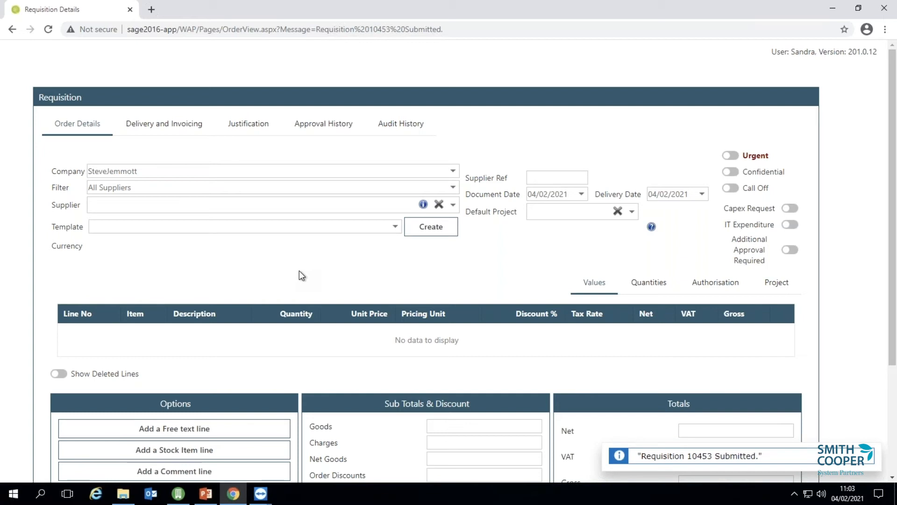
scroll(809, 369, "down", 3)
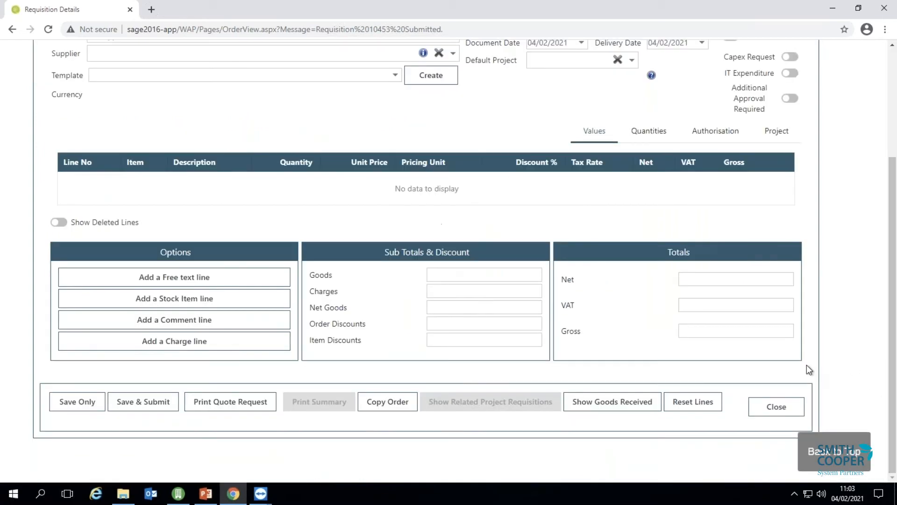
left_click(777, 407)
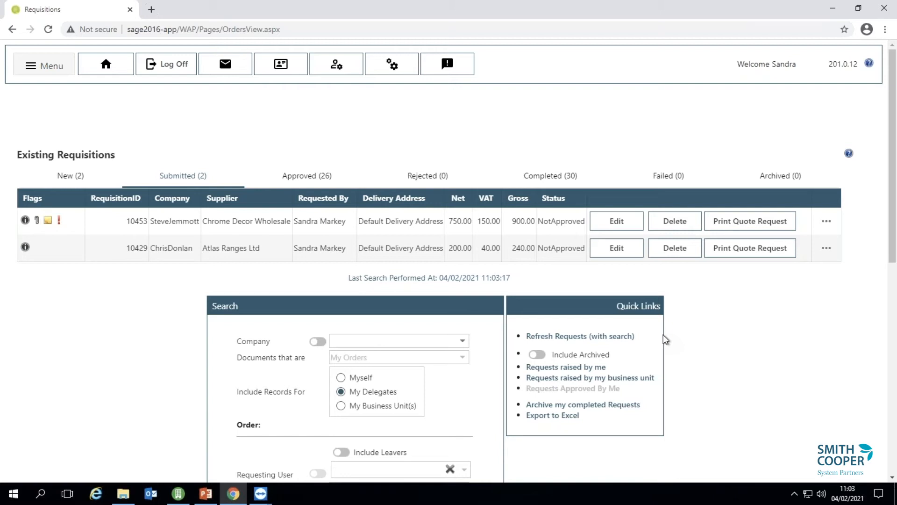
Start a new project requisition from the menu.
left_click(59, 72)
mouse_move(62, 103)
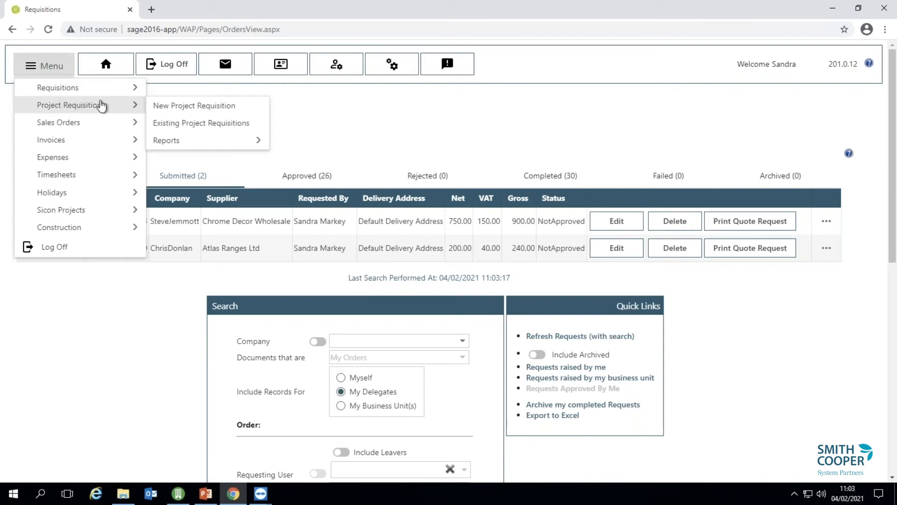
left_click(204, 106)
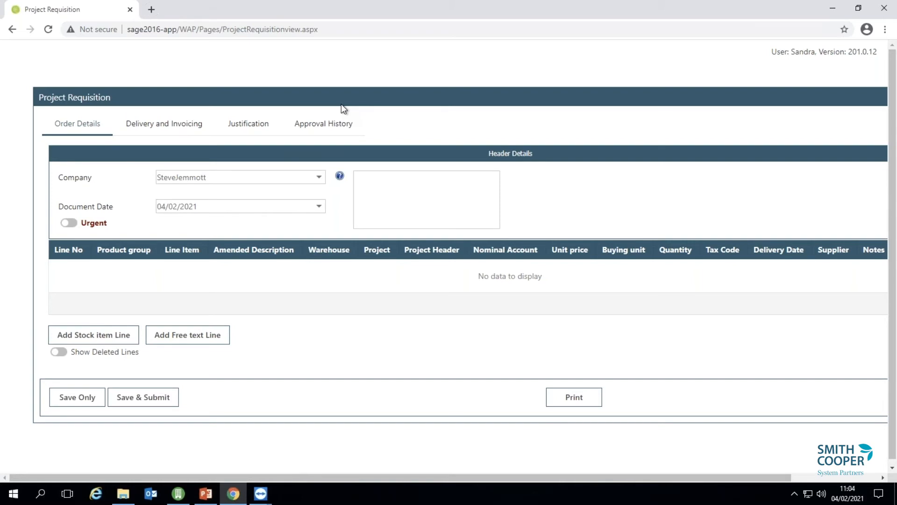
Add a free text line, scroll through its columns, then close without saving.
left_click(178, 335)
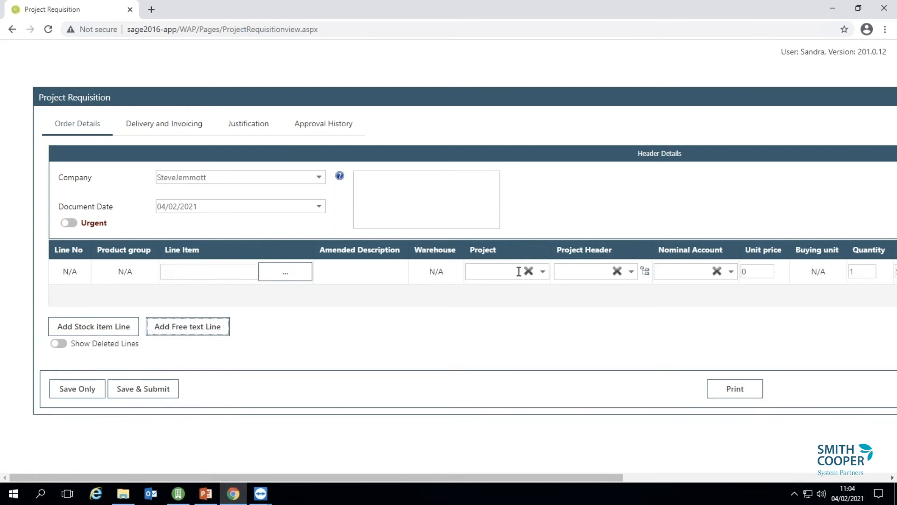
left_click_drag(632, 477, 713, 477)
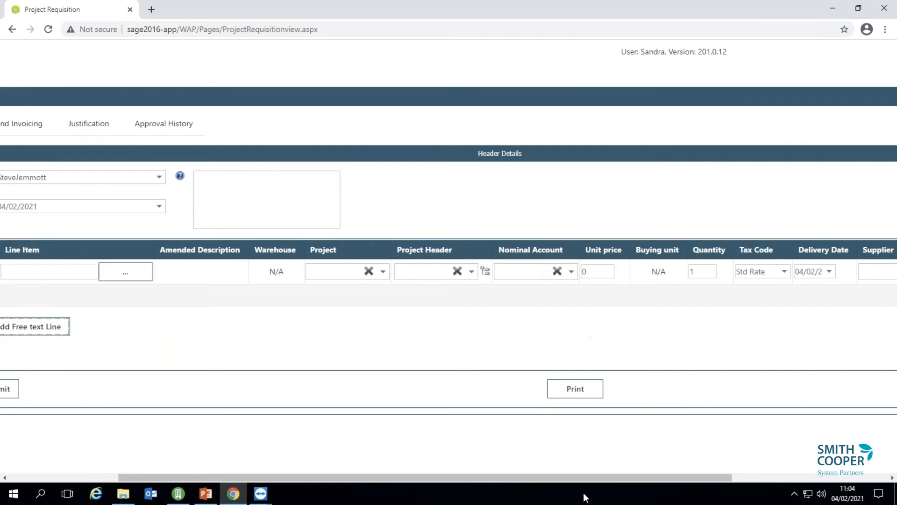
left_click_drag(585, 477, 682, 476)
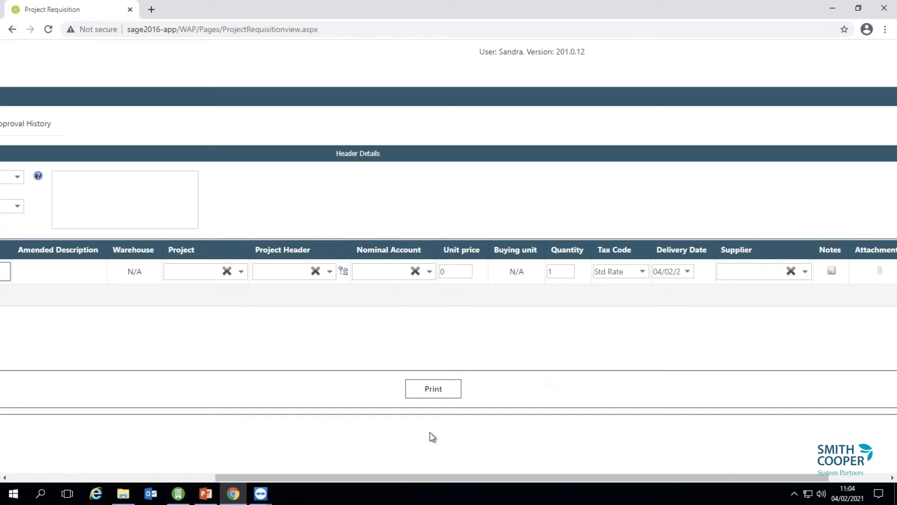
left_click_drag(761, 477, 821, 477)
left_click(851, 390)
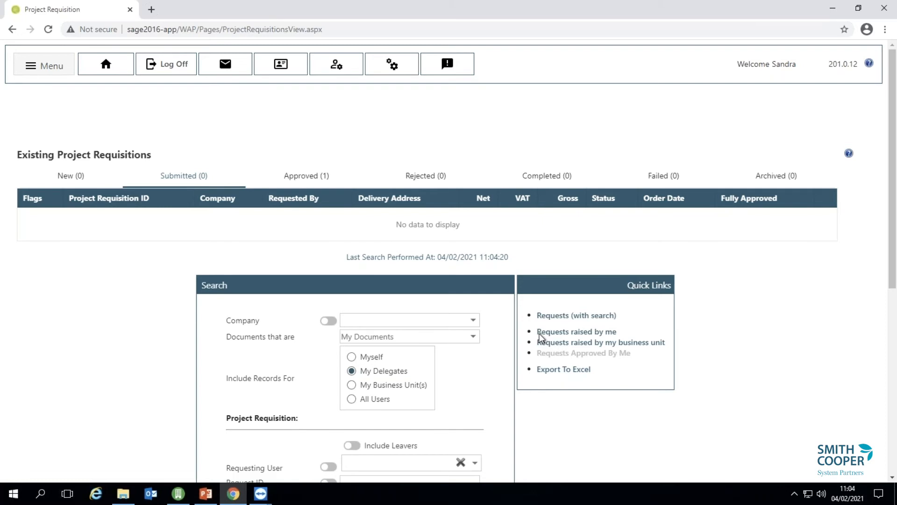
Log off, sign back in as the approver, and open the two requisitions awaiting approval.
left_click(183, 70)
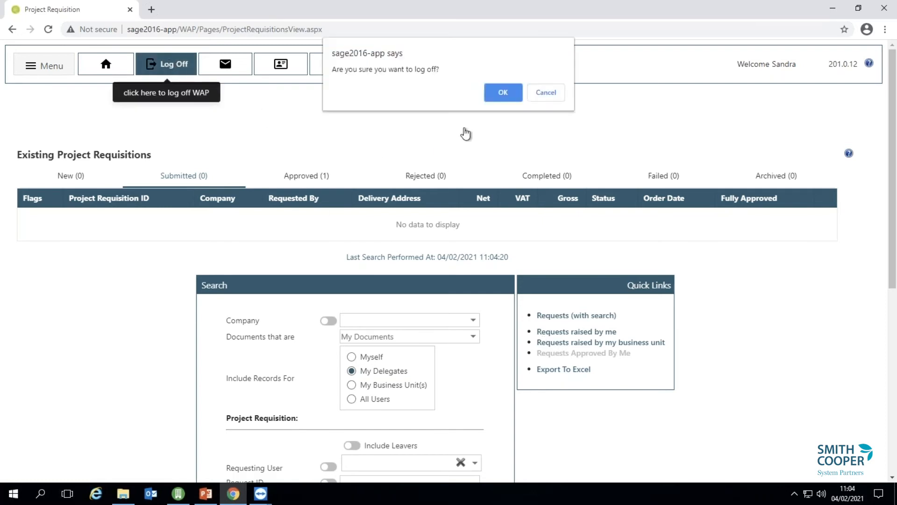
left_click(520, 93)
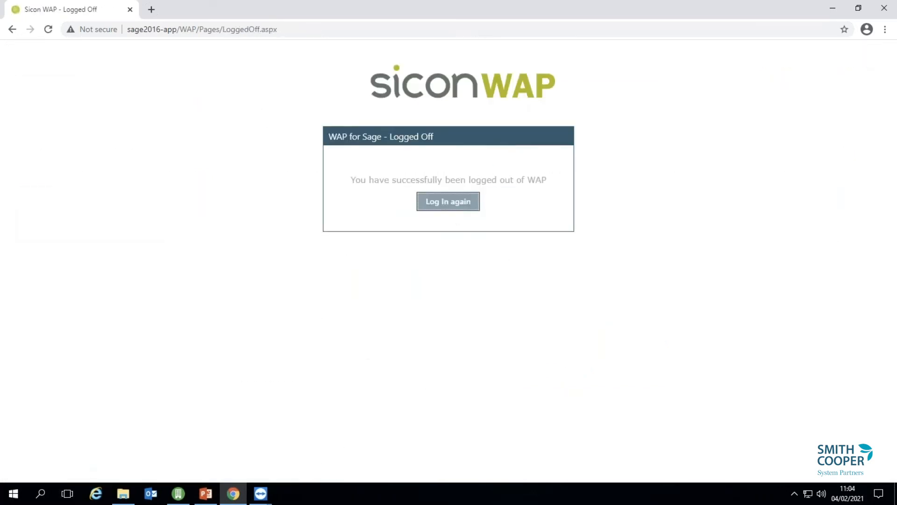
left_click(452, 205)
left_click(454, 217)
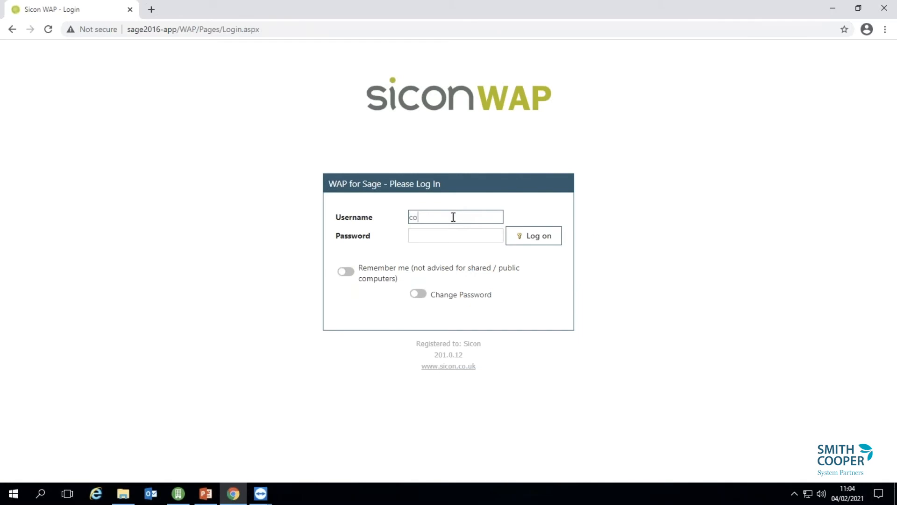
key("Return")
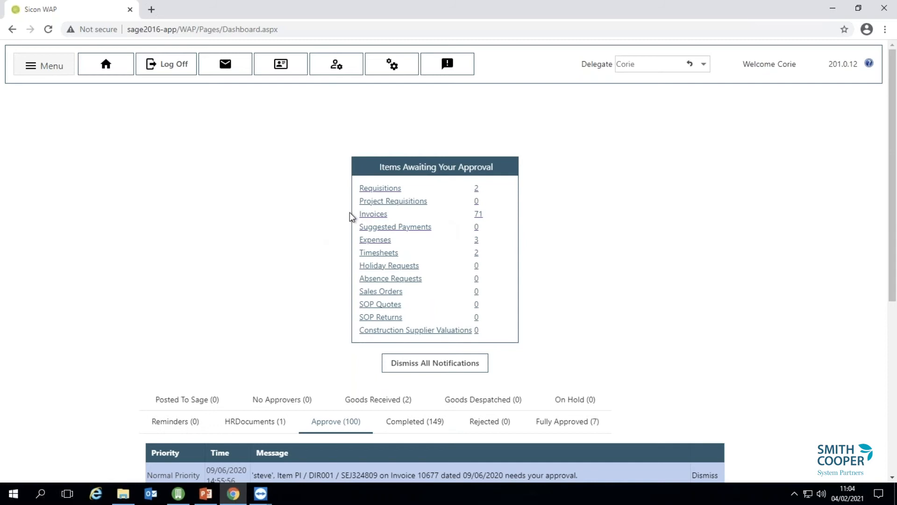
left_click(476, 188)
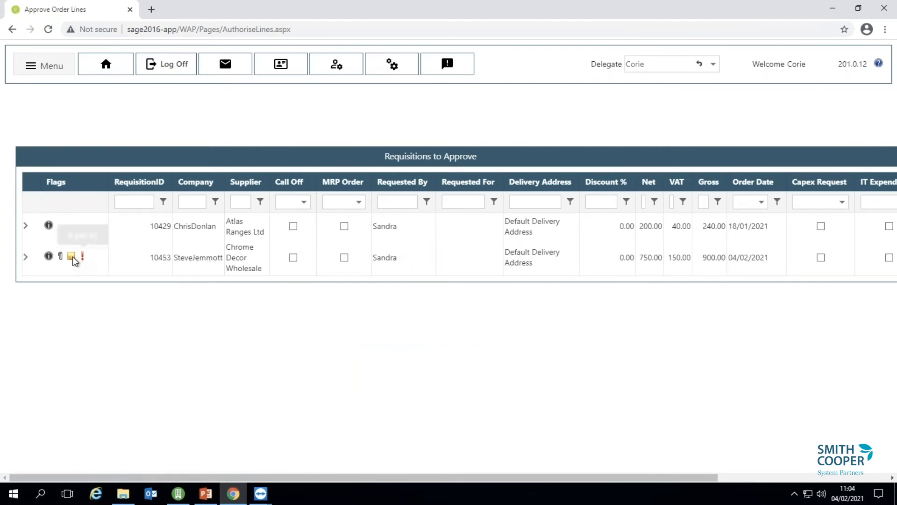
mouse_move(50, 260)
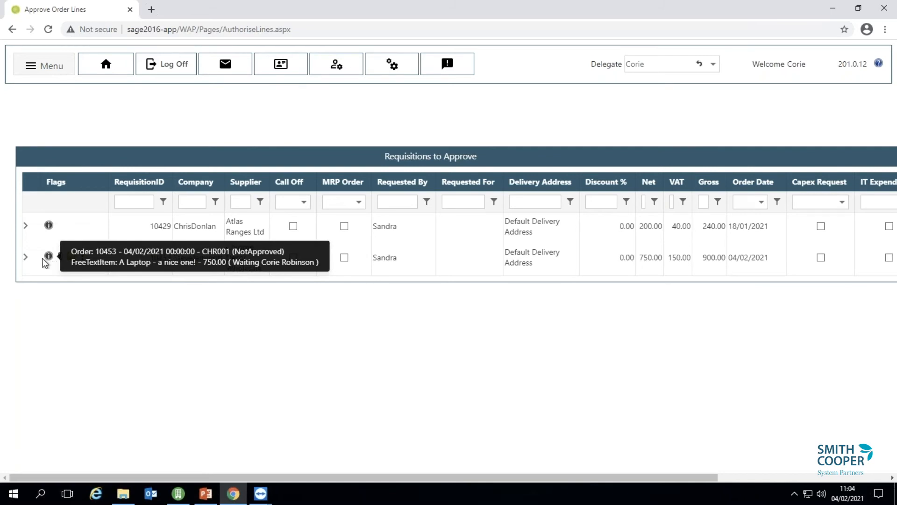
left_click(30, 263)
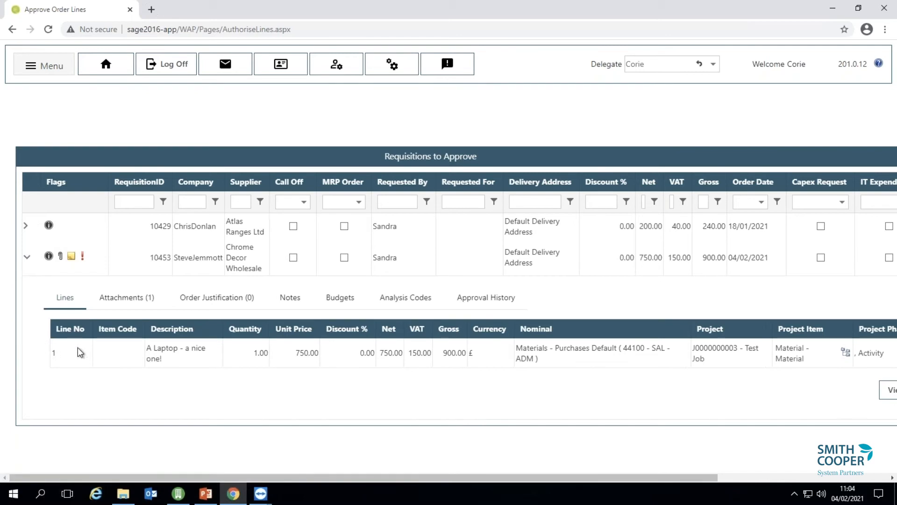
left_click(130, 308)
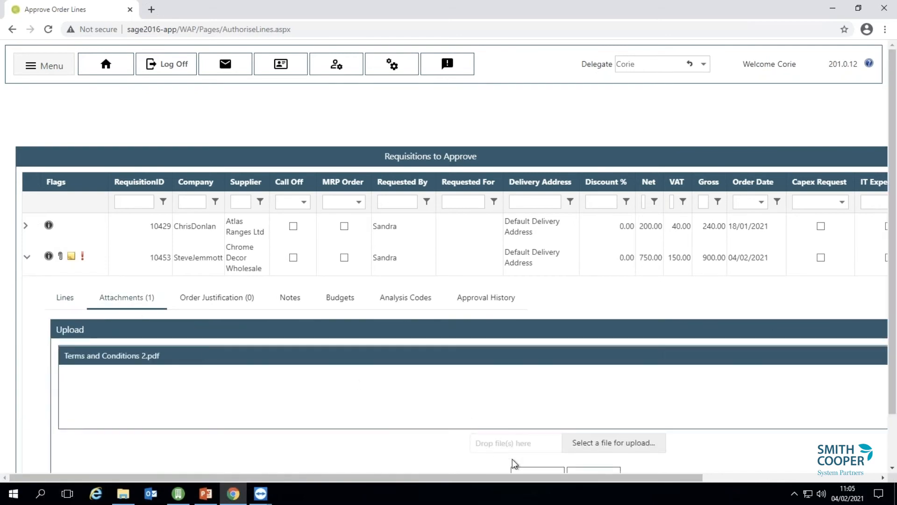
left_click(537, 469)
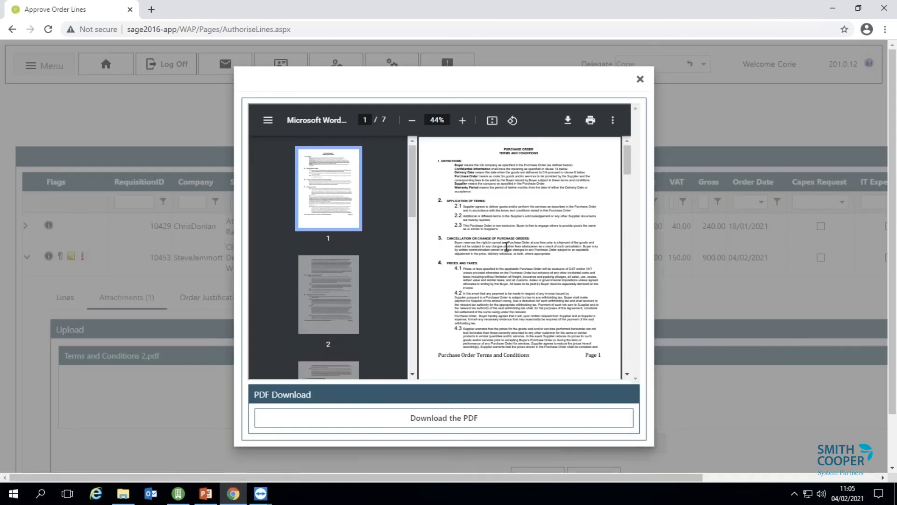
left_click(640, 79)
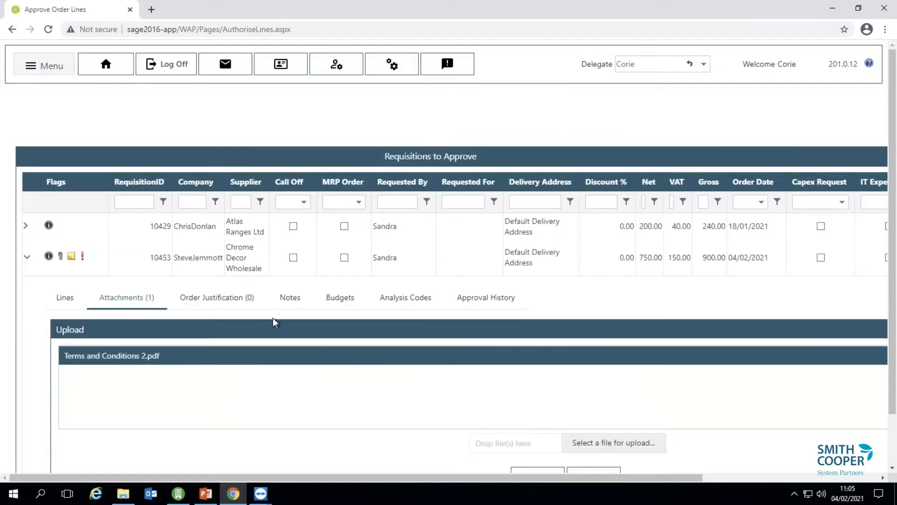
left_click(329, 304)
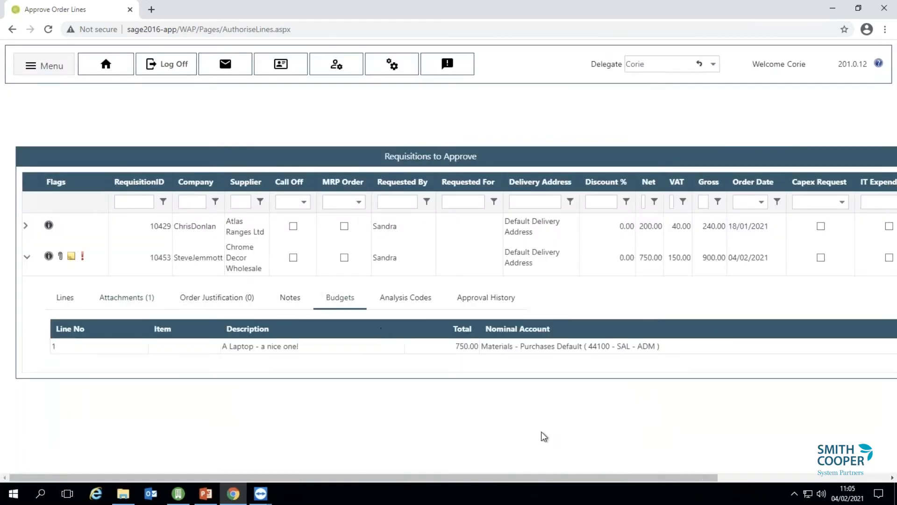
left_click_drag(574, 475, 728, 478)
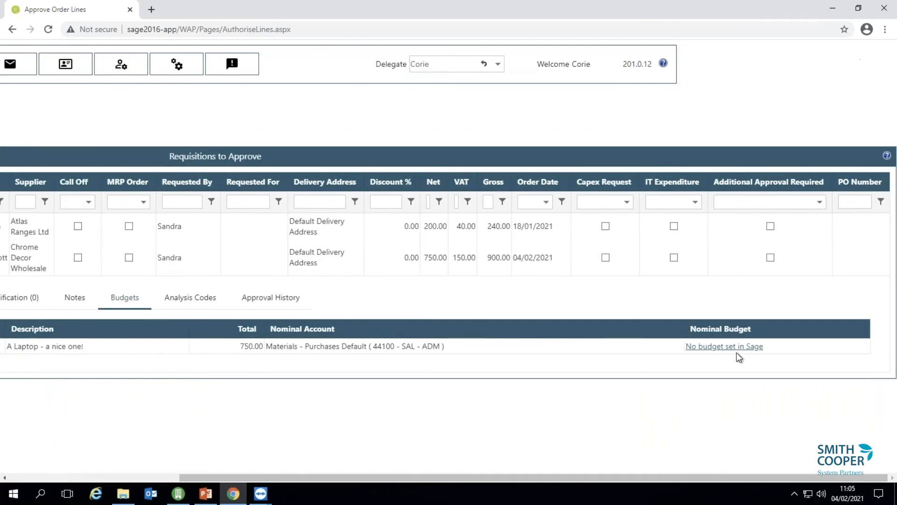
left_click(691, 346)
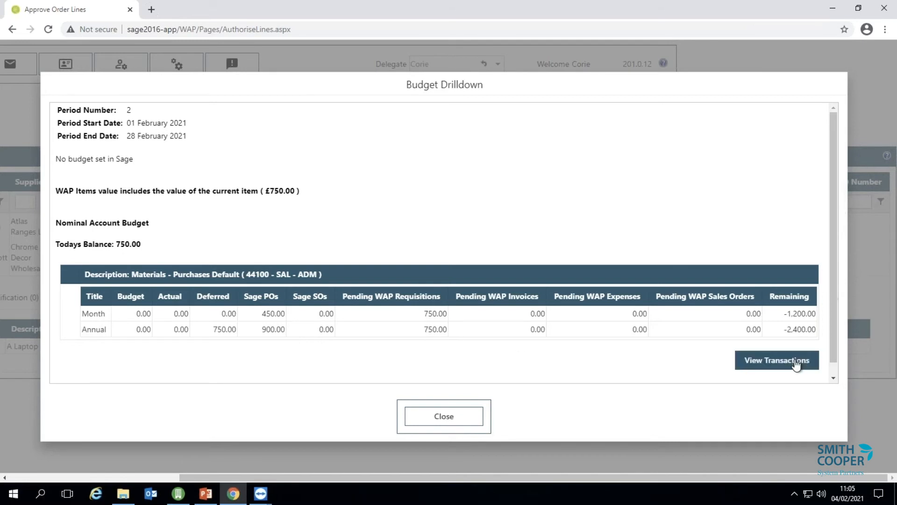
left_click(434, 422)
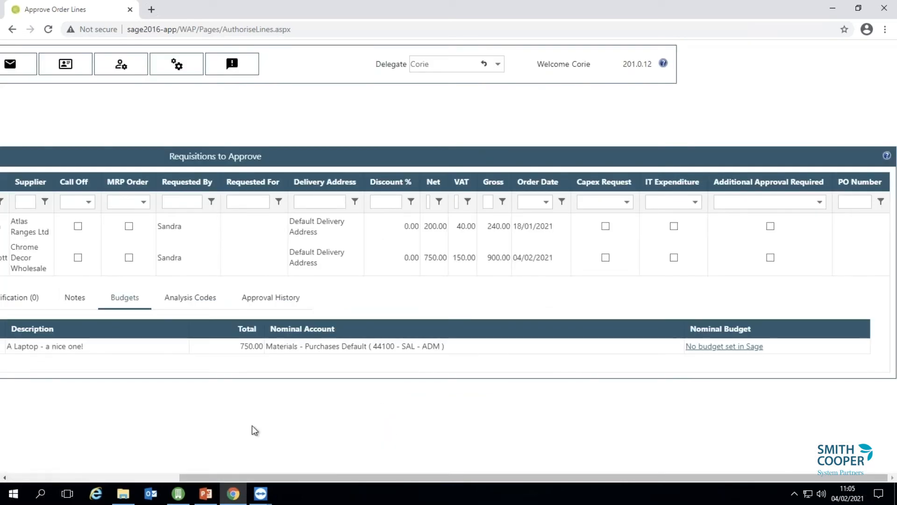
left_click(150, 477)
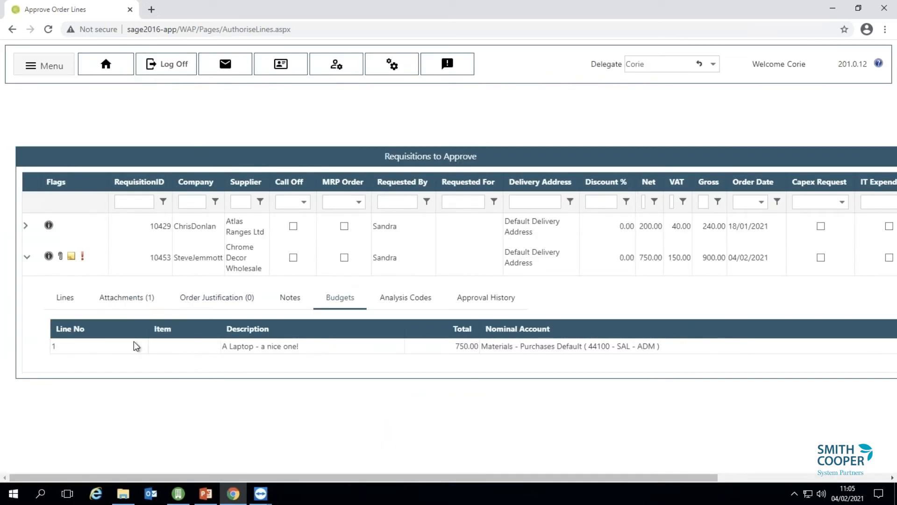
Approve all lines of the Chrome Decor Wholesale laptop requisition 10453.
left_click(65, 297)
left_click_drag(706, 477, 841, 464)
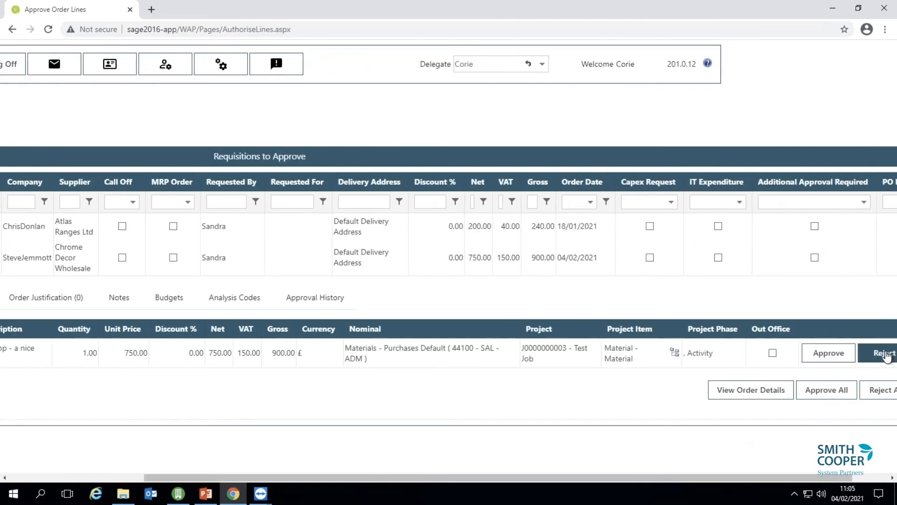
left_click(844, 392)
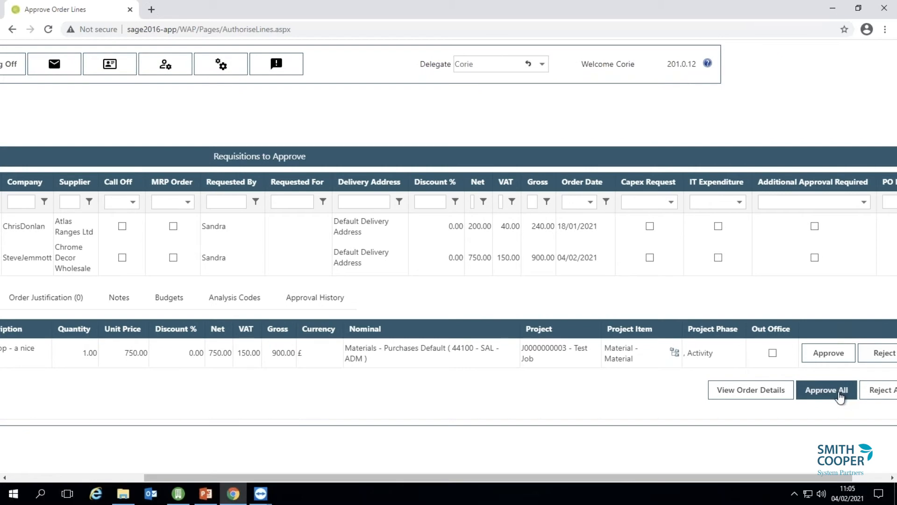
left_click(836, 395)
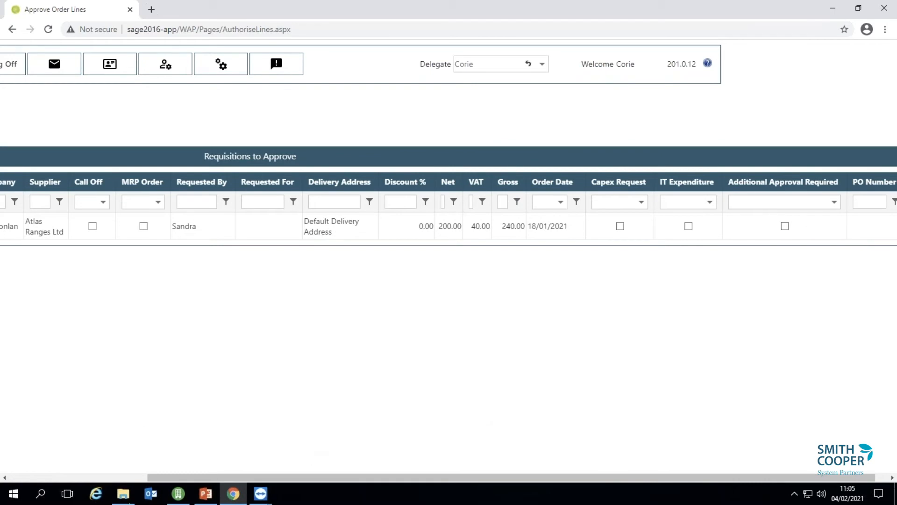
Log the approver off Sicon WAP and return to the login page.
left_click(128, 478)
left_click(146, 71)
left_click(496, 92)
left_click(457, 202)
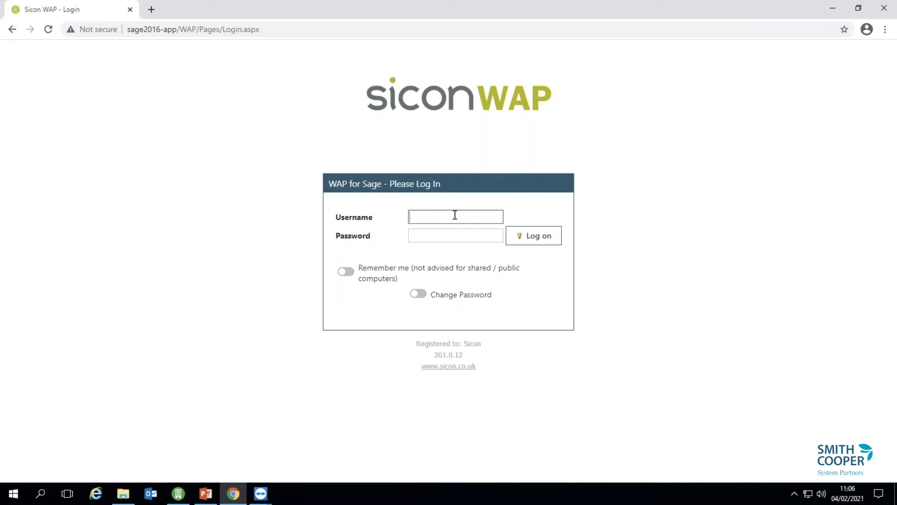
Log in as the requester and open fully authorised requisition 10453 from the Completed notifications.
type("andra")
key("Return")
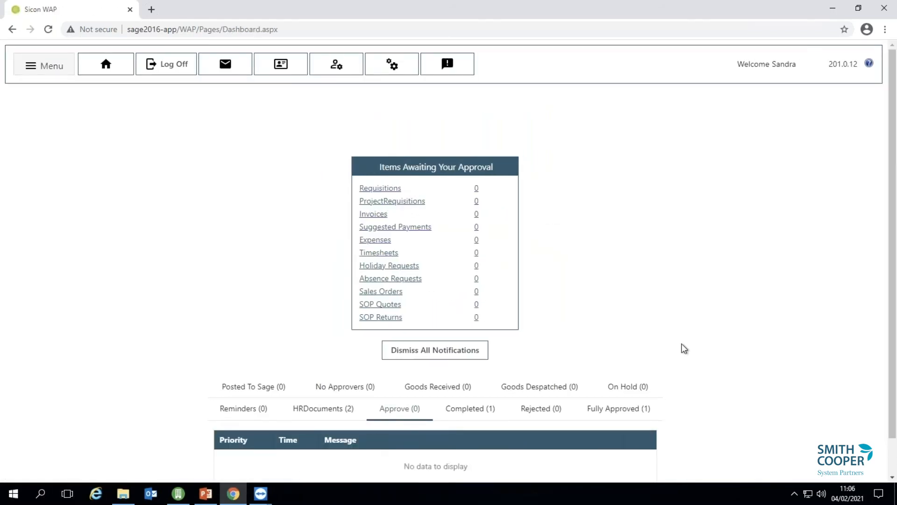
scroll(894, 451, "down", 1)
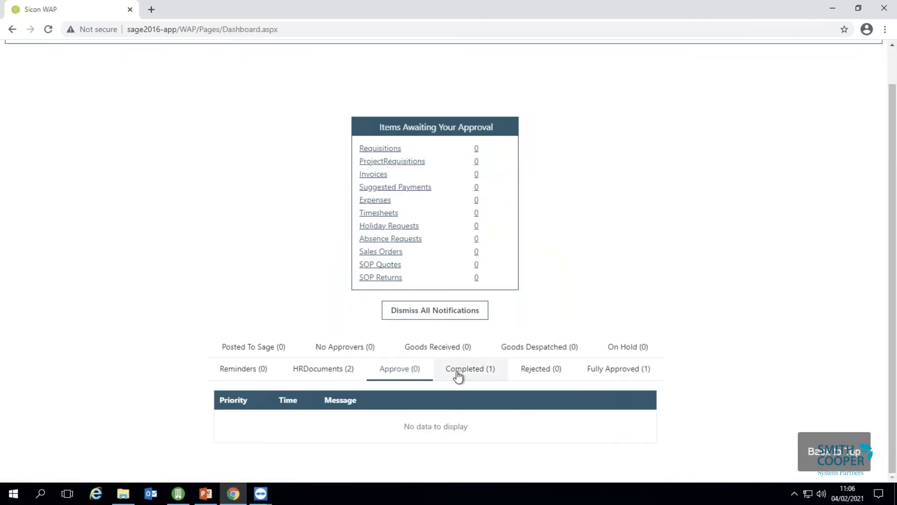
left_click(458, 374)
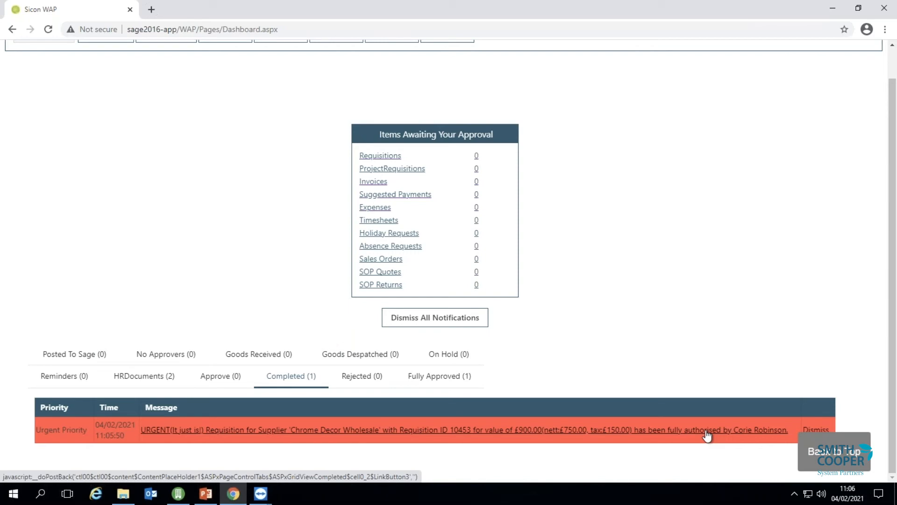
left_click(705, 429)
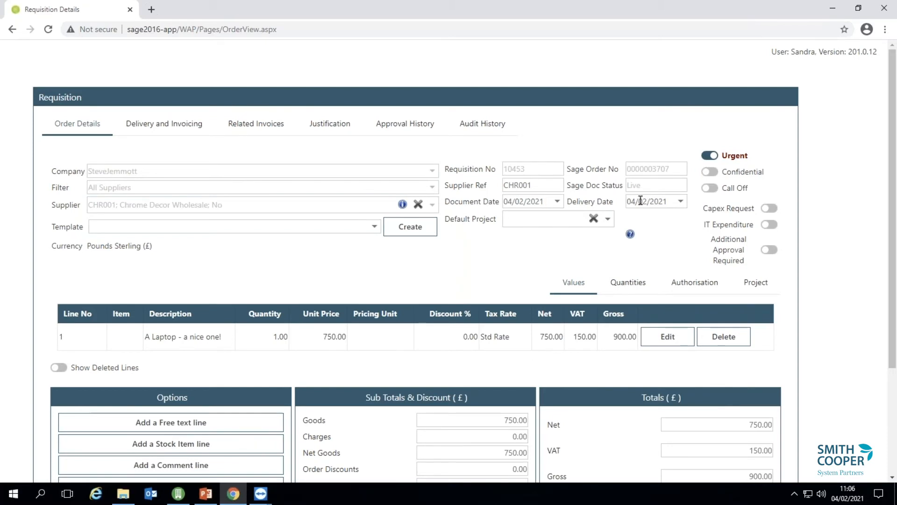
left_click(178, 493)
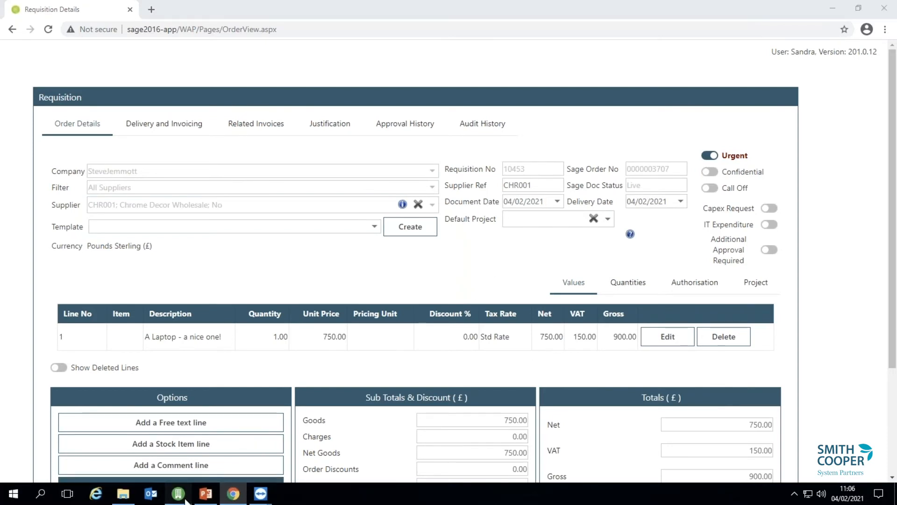
left_click(849, 46)
left_click(481, 150)
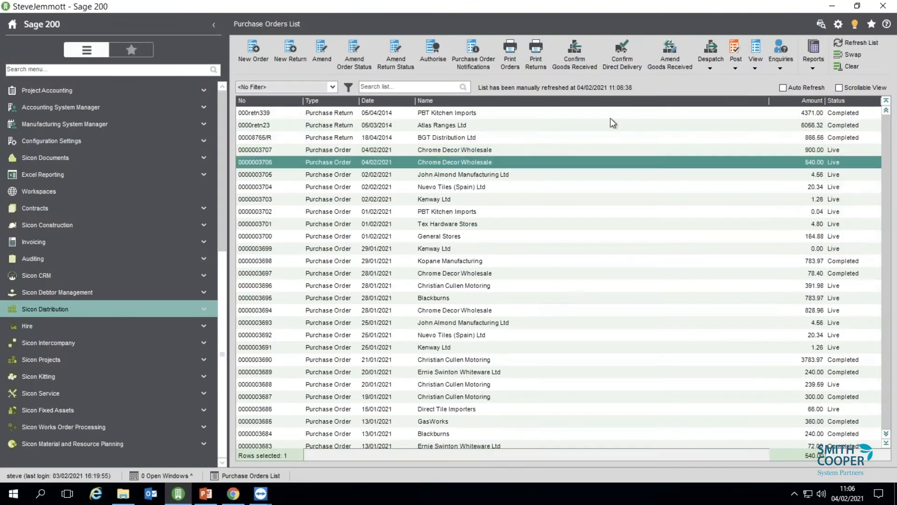
left_click(756, 47)
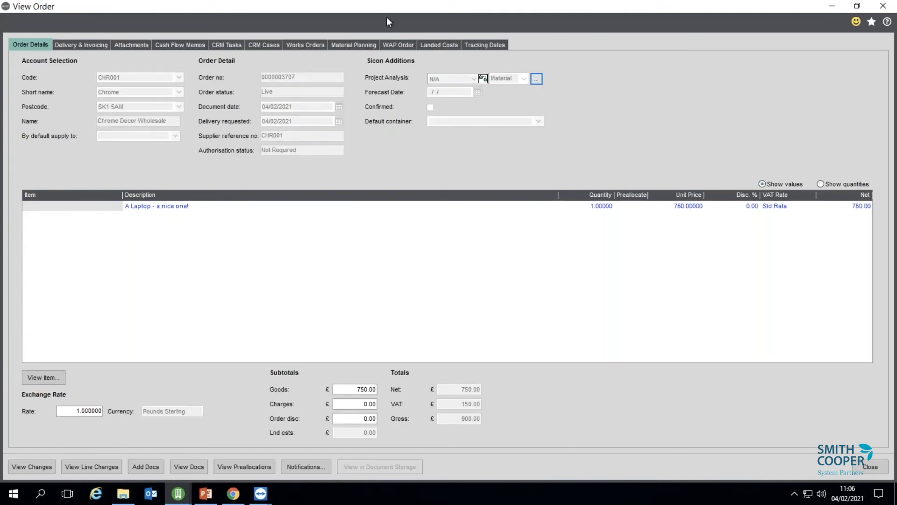
left_click(394, 45)
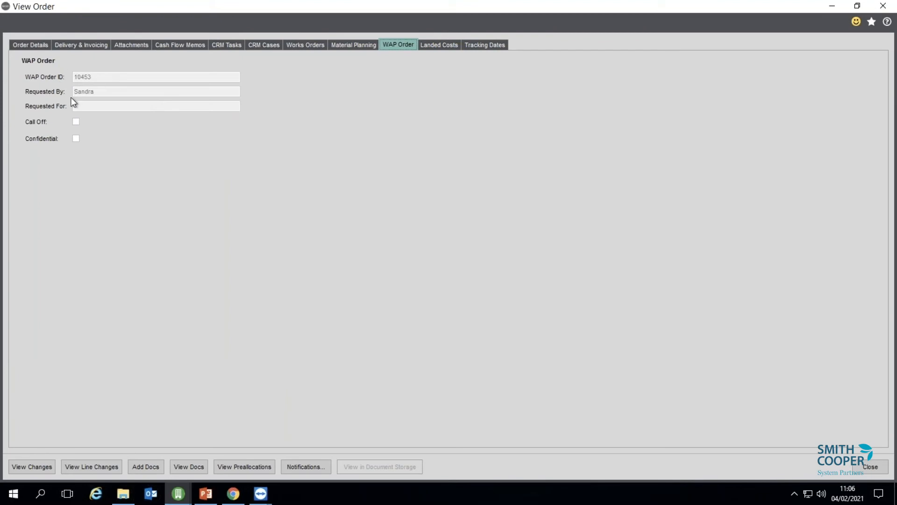
left_click(869, 466)
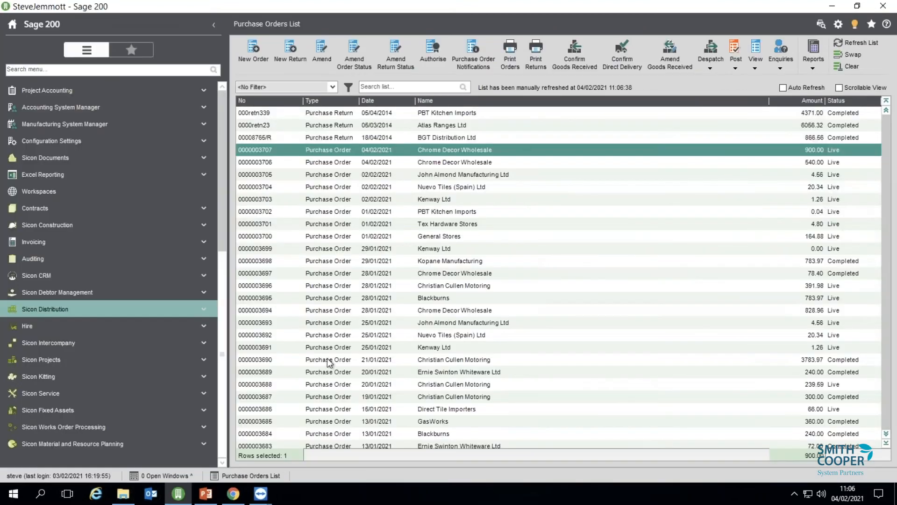
mouse_move(233, 497)
left_click(256, 427)
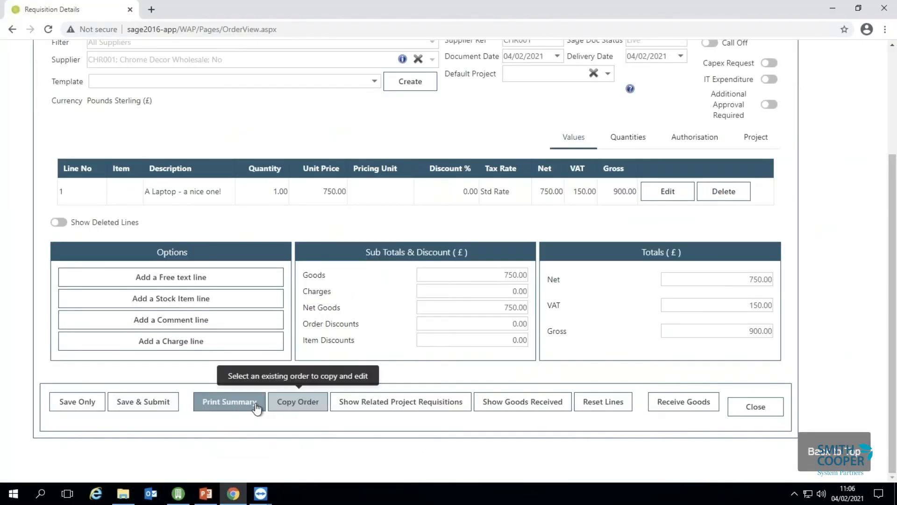
left_click(253, 405)
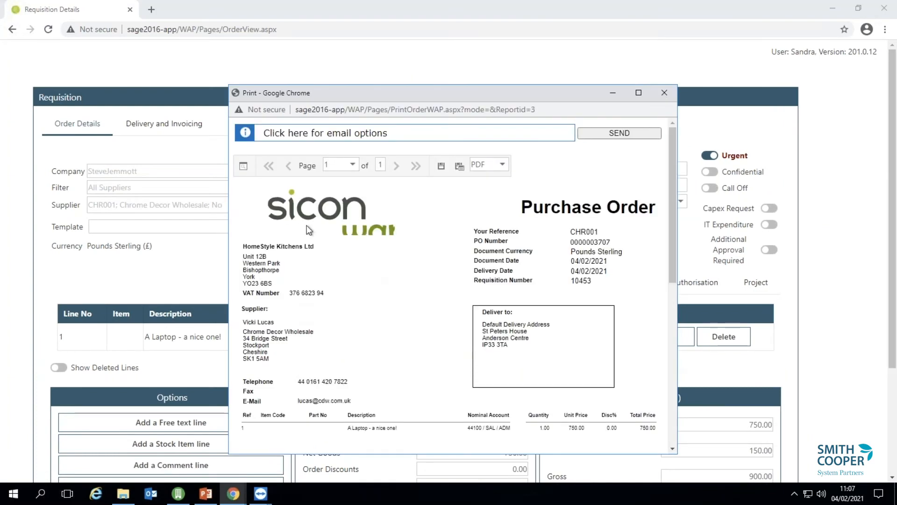
left_click(413, 133)
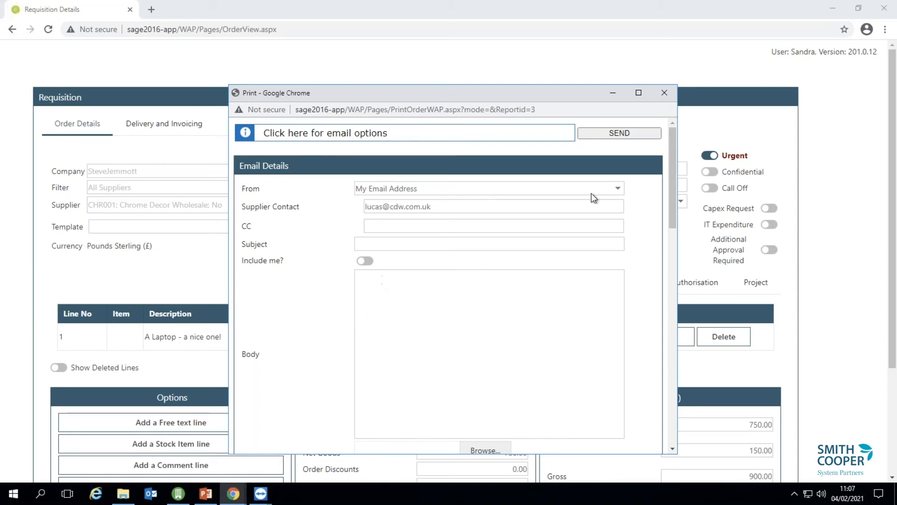
left_click(664, 93)
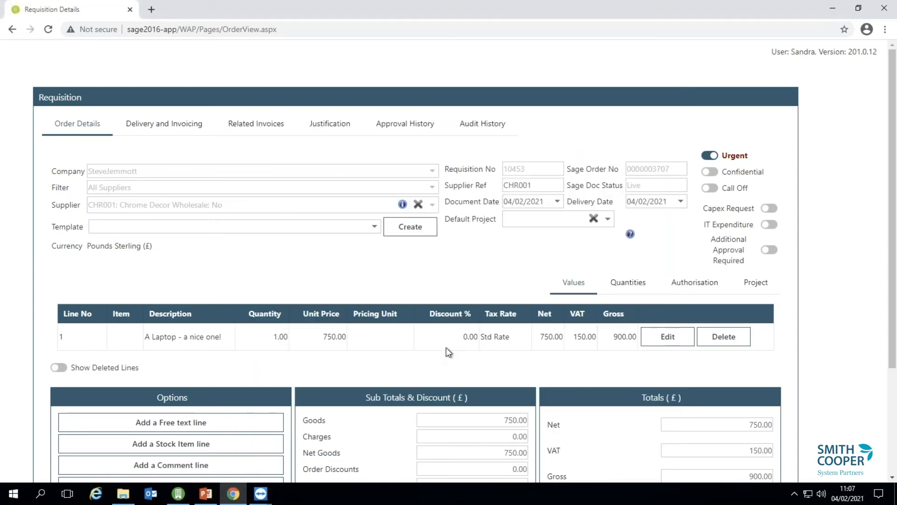
scroll(446, 348, "down", 3)
Close the requisition and start receiving order 10453 from the Goods Received list.
left_click(756, 407)
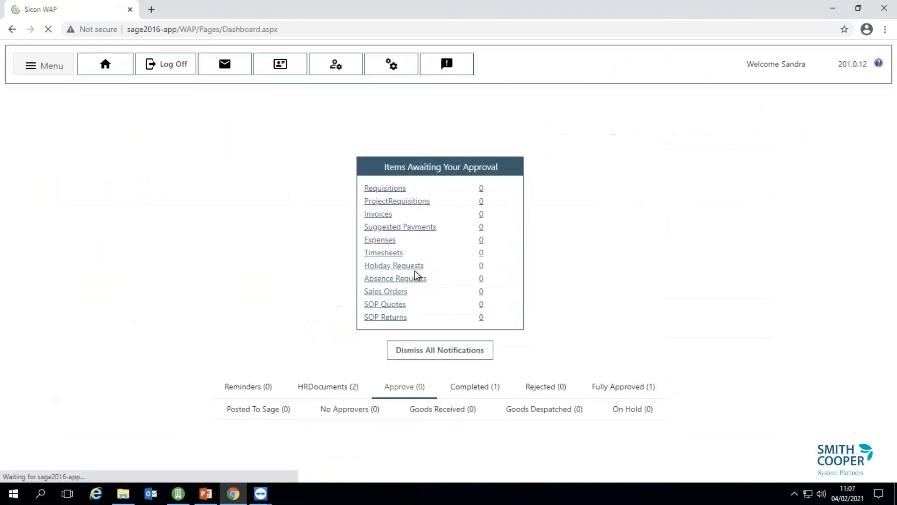
left_click(66, 68)
mouse_move(66, 89)
left_click(179, 141)
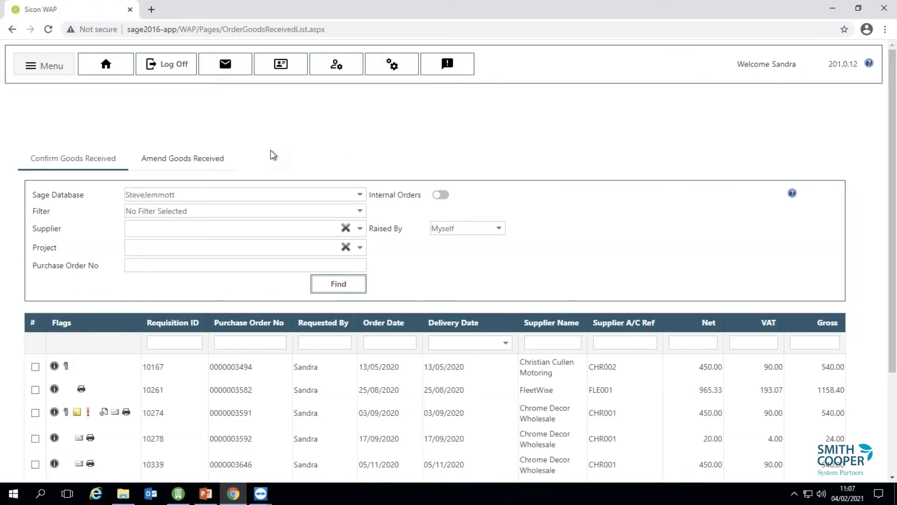
left_click_drag(893, 279, 893, 391)
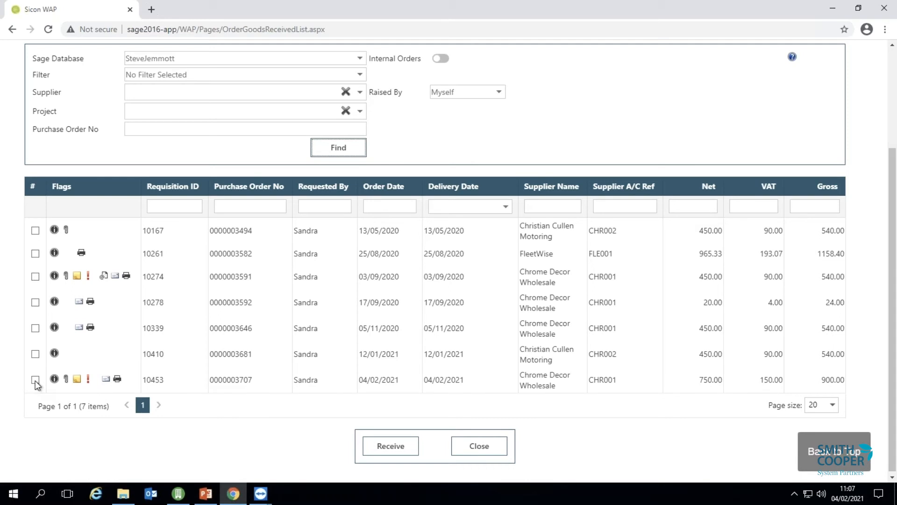
left_click(36, 379)
left_click(370, 446)
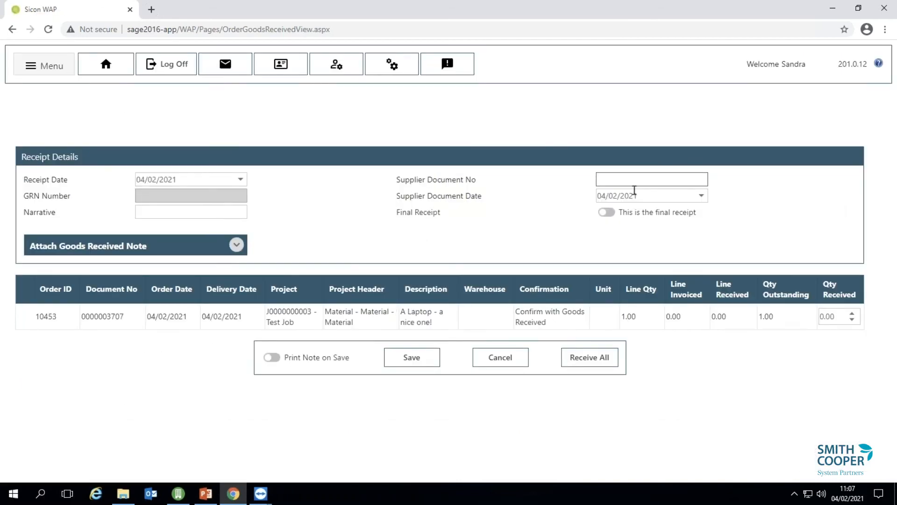
Enter the supplier document number, receive the full 1.00 laptop on order 10453, and save.
type("SEJ3289230")
key("Tab")
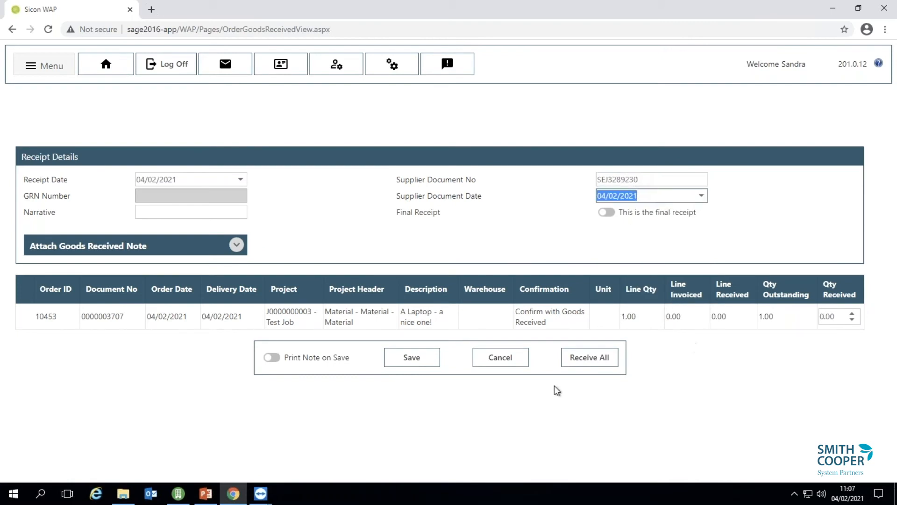
left_click(589, 357)
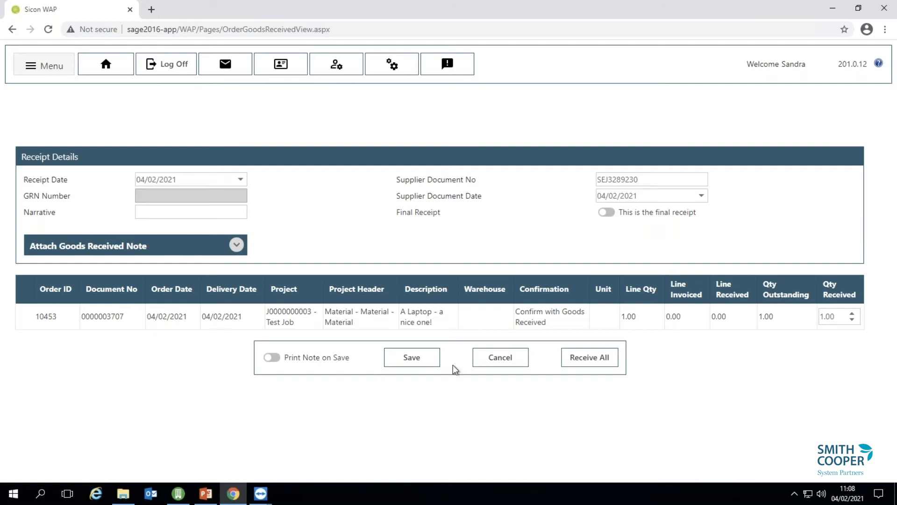
left_click(389, 363)
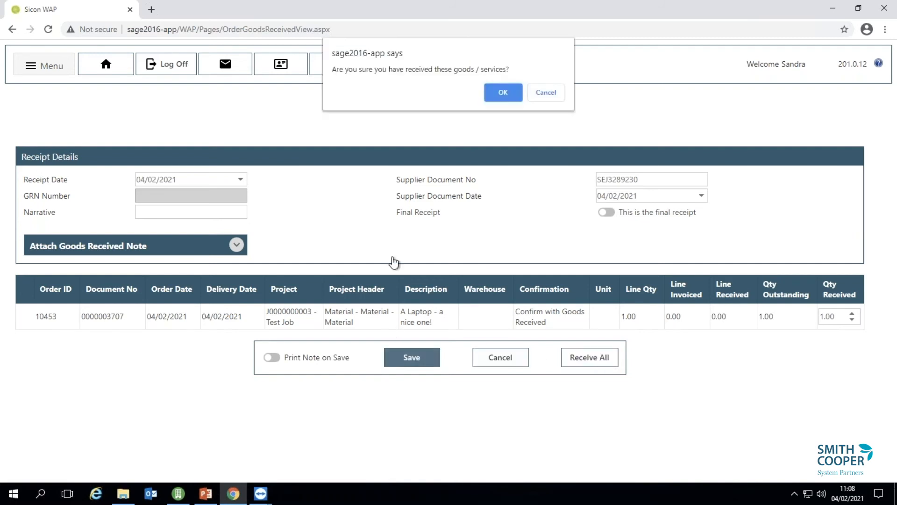
left_click(512, 95)
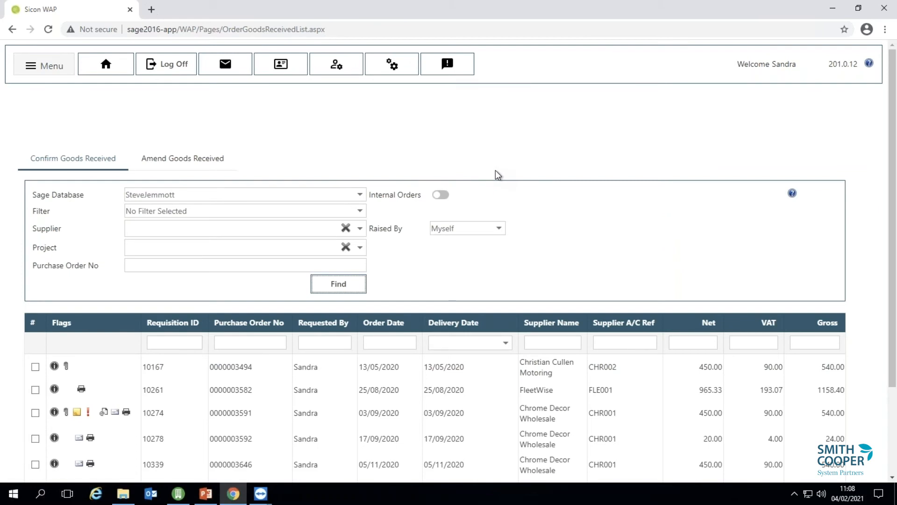
Open a blank Expense Entry form dated 04/02/2021 via Expenses > Create New.
left_click(54, 74)
mouse_move(55, 146)
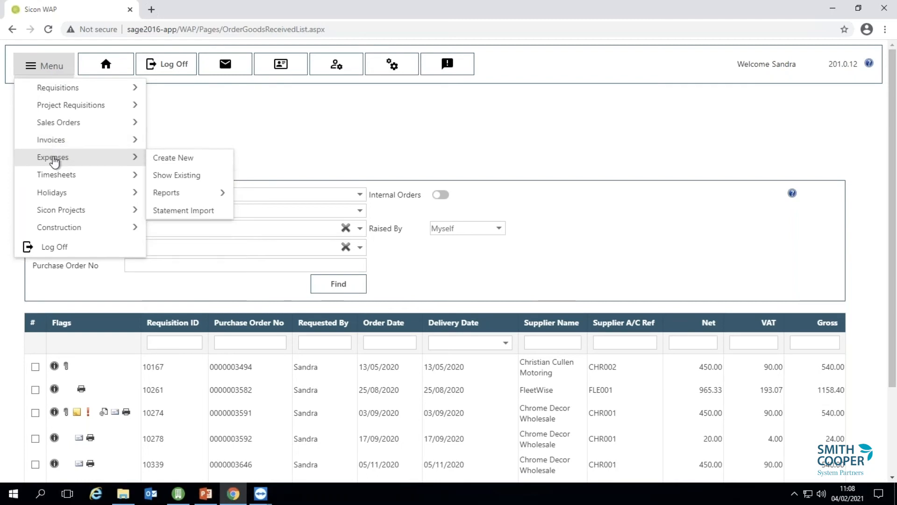
left_click(180, 158)
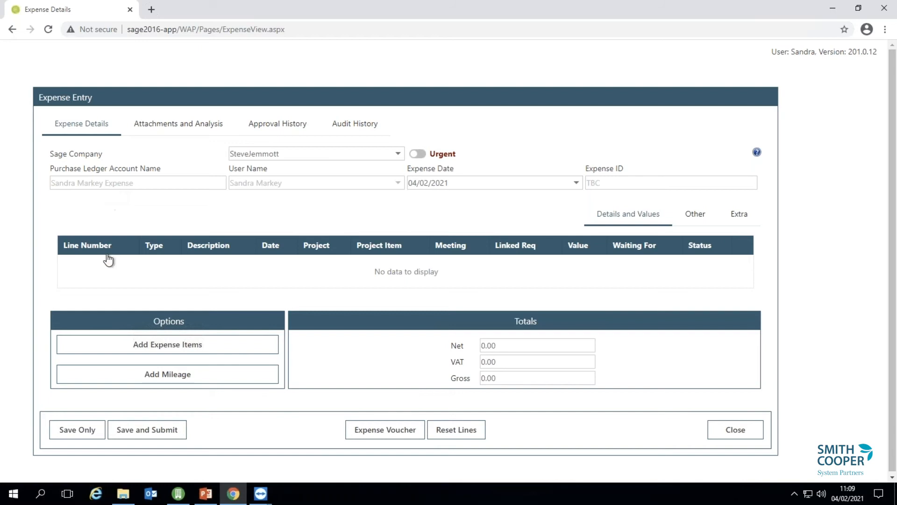
Add a mileage line and accept the mileage claim declaration.
left_click(167, 376)
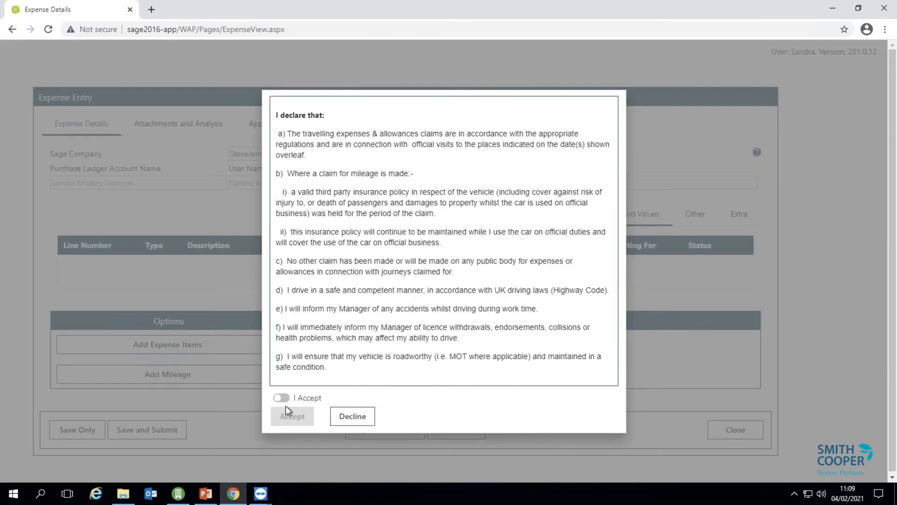
left_click(282, 398)
left_click(291, 416)
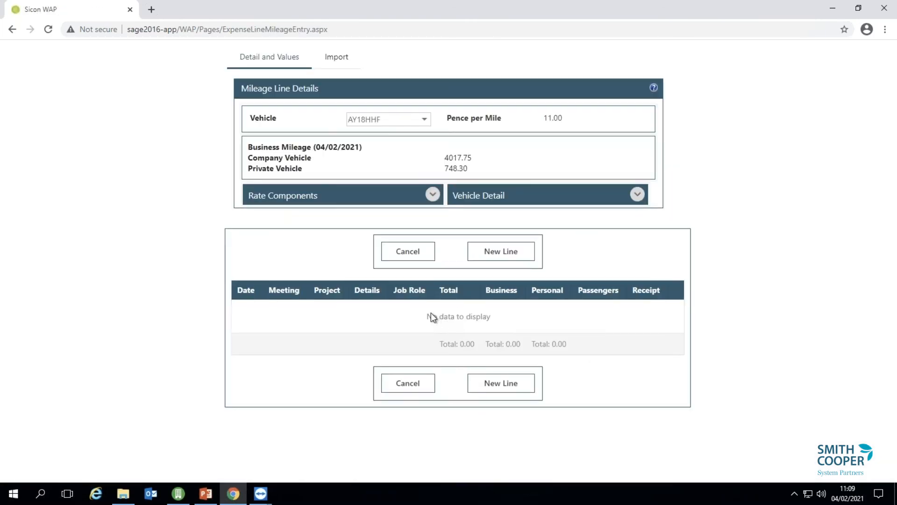
left_click(432, 194)
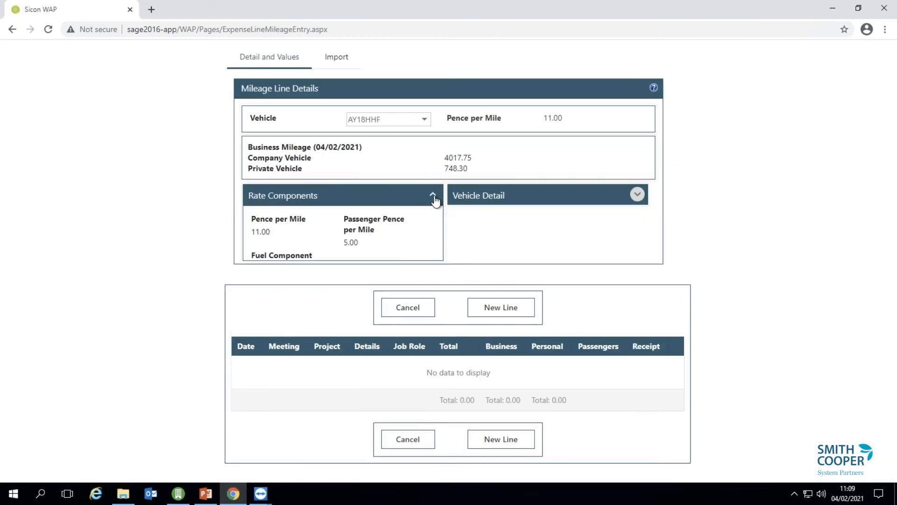
left_click(558, 202)
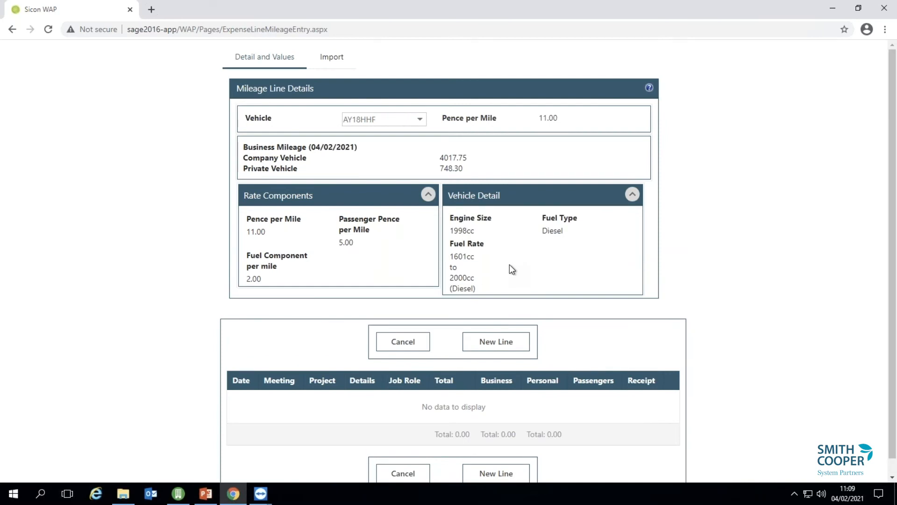
left_click(420, 119)
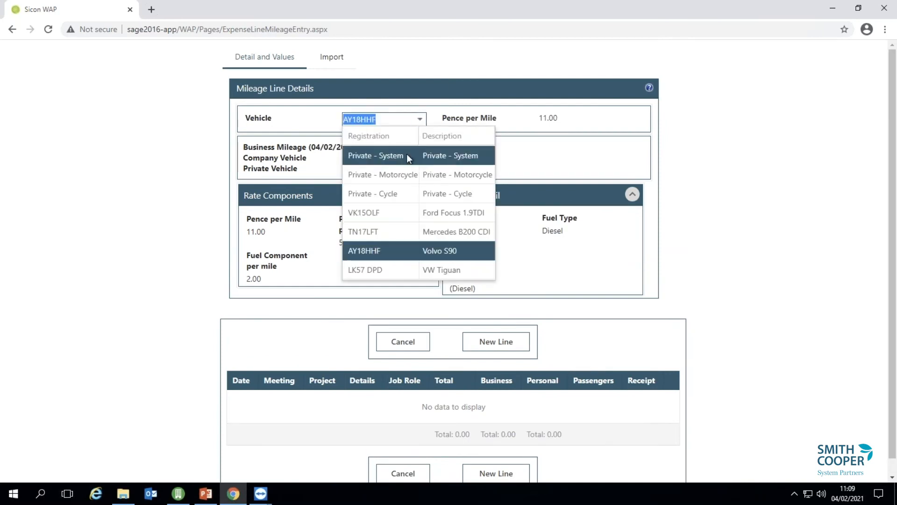
left_click(599, 145)
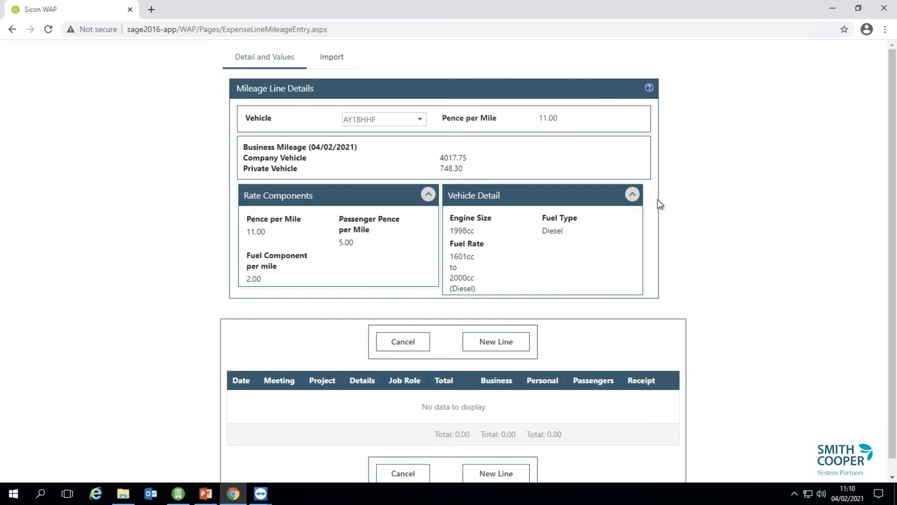
left_click(631, 196)
left_click(427, 195)
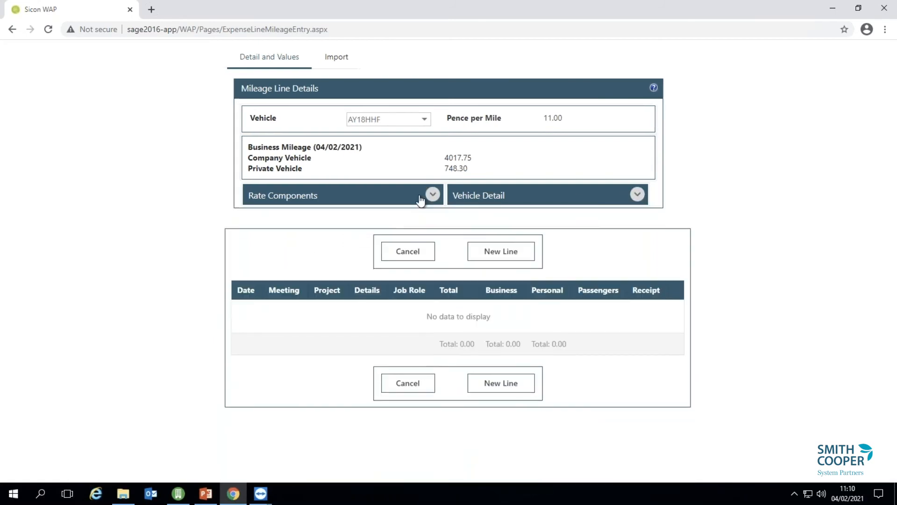
Create a mileage line dated 02/02/2021 for project Test Job with the Expense activity.
left_click(515, 254)
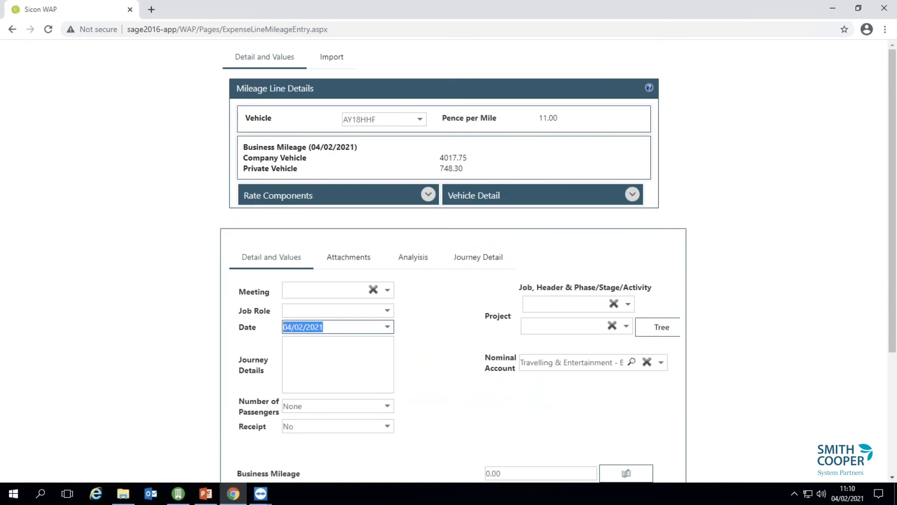
left_click(387, 327)
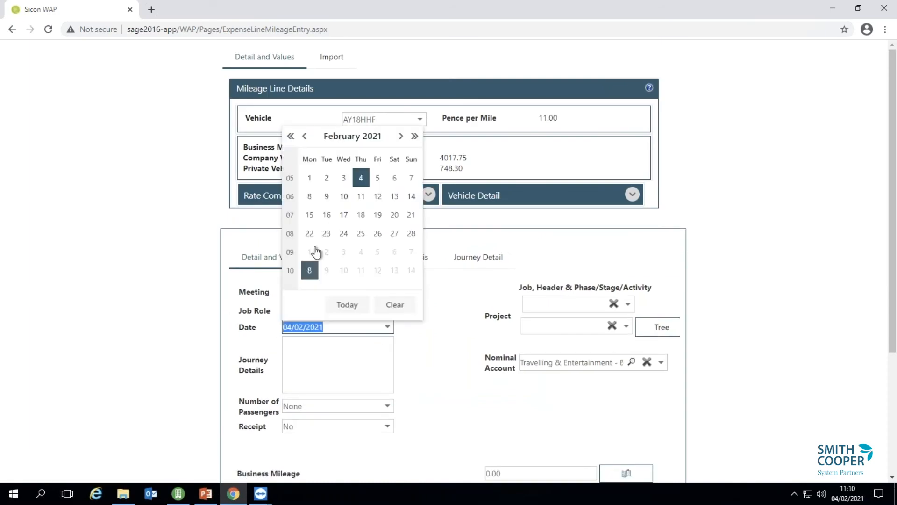
left_click(327, 178)
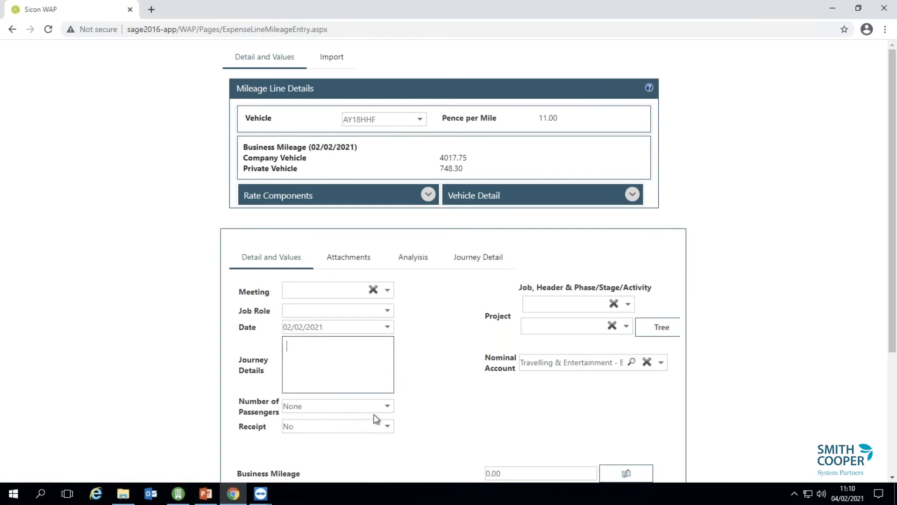
left_click(592, 304)
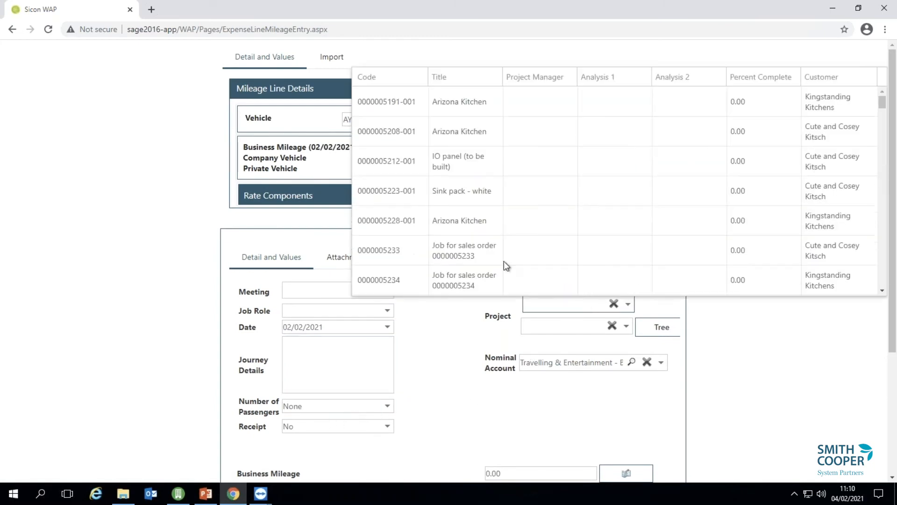
type("job")
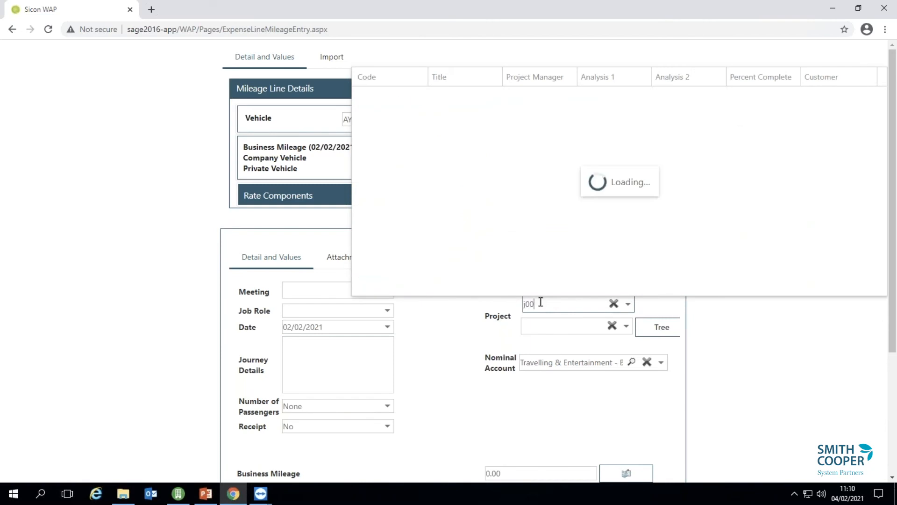
left_click(459, 114)
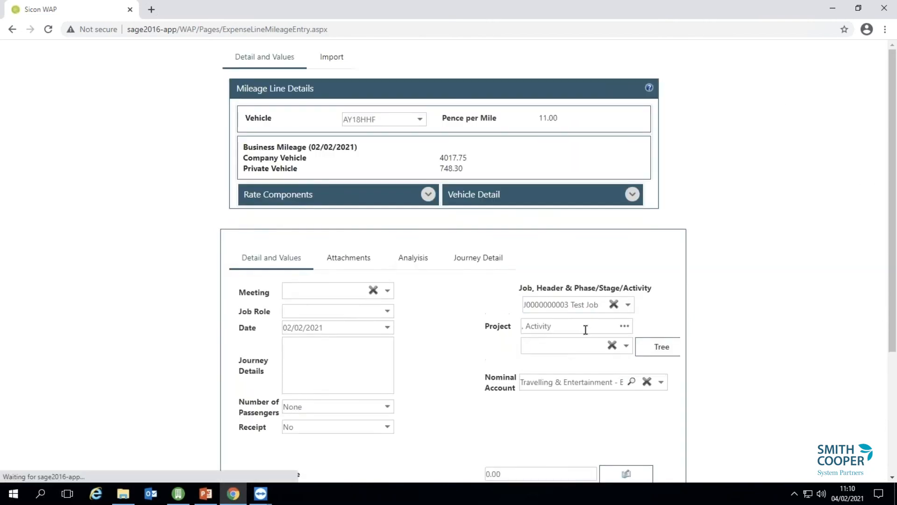
left_click(621, 344)
left_click(541, 401)
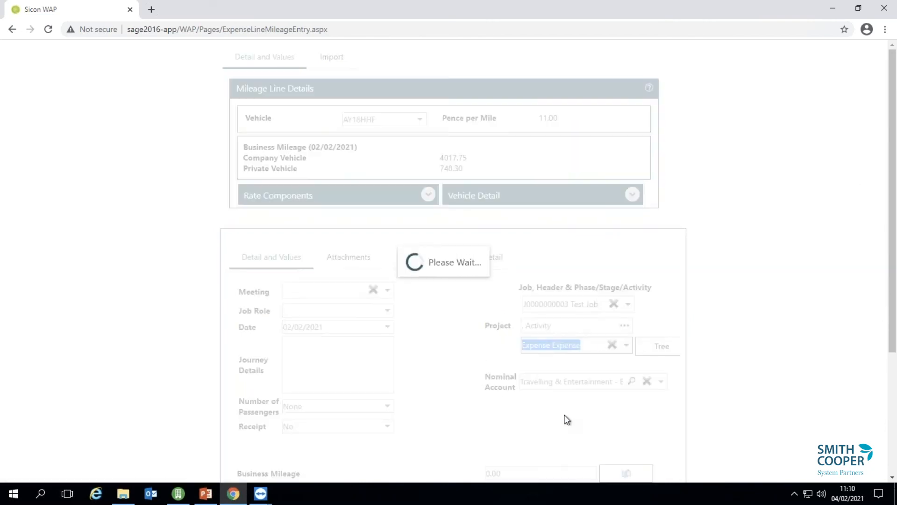
scroll(894, 364, "down", 3)
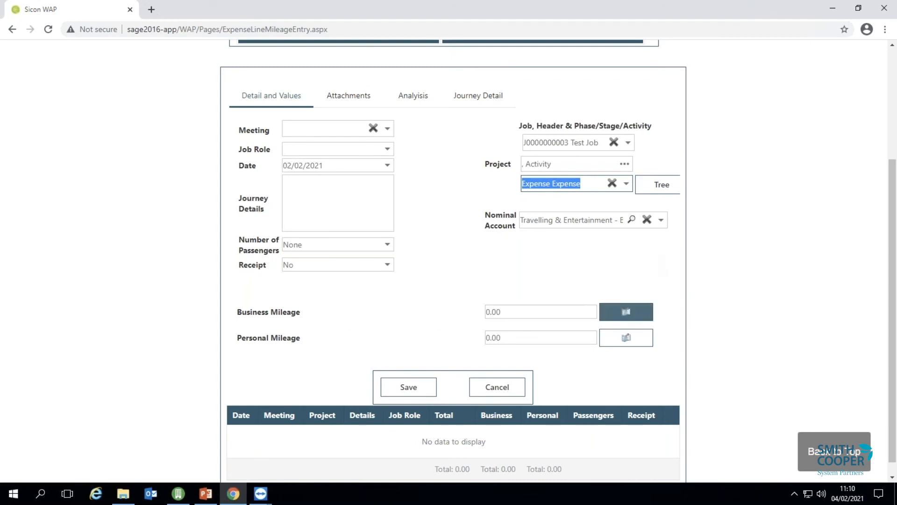
In the distance calculator, route from Sicon, Olding Road to Smith Cooper, King Street, Derby.
left_click(626, 311)
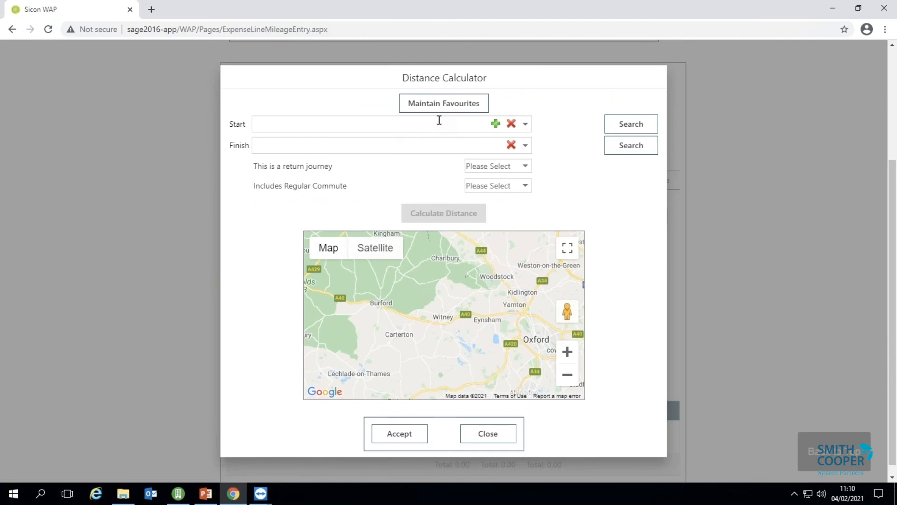
left_click(437, 122)
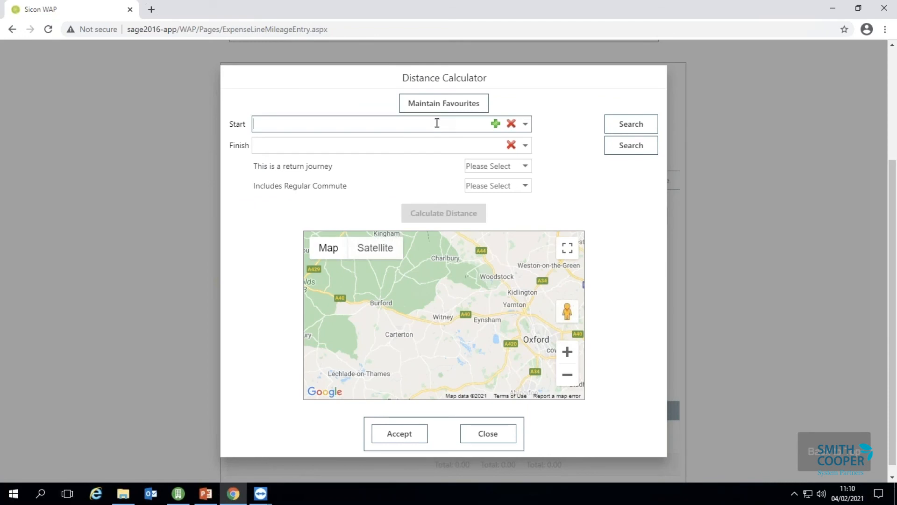
type("sicon")
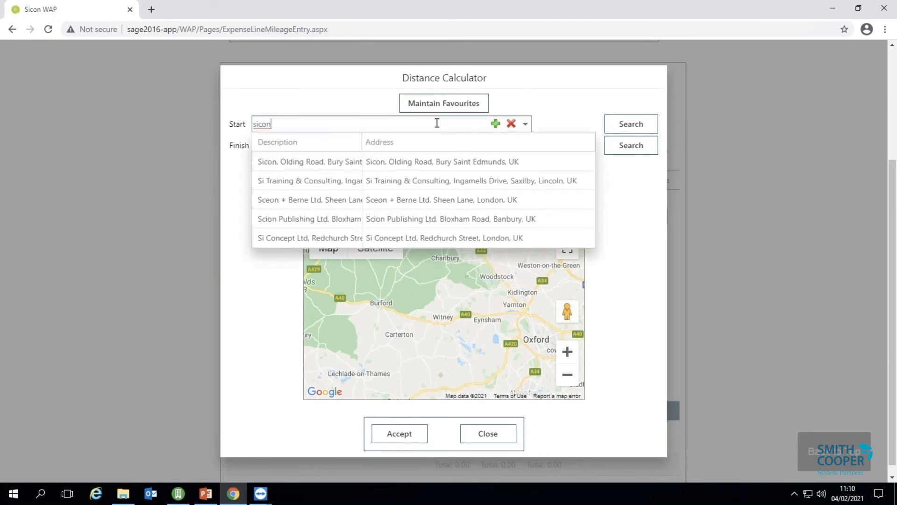
left_click(427, 162)
left_click(406, 146)
type("smith coop")
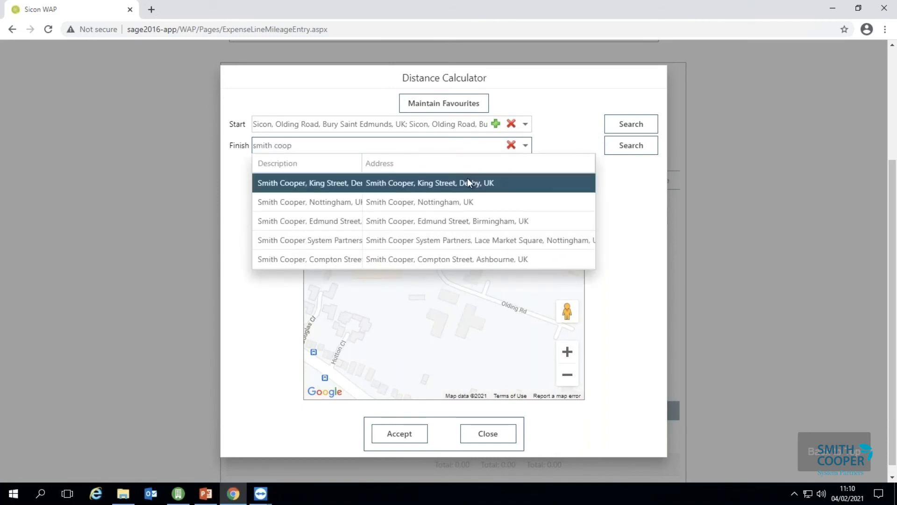
left_click(467, 178)
Mark it a return journey with no regular commute and calculate 266.69 miles.
left_click(526, 171)
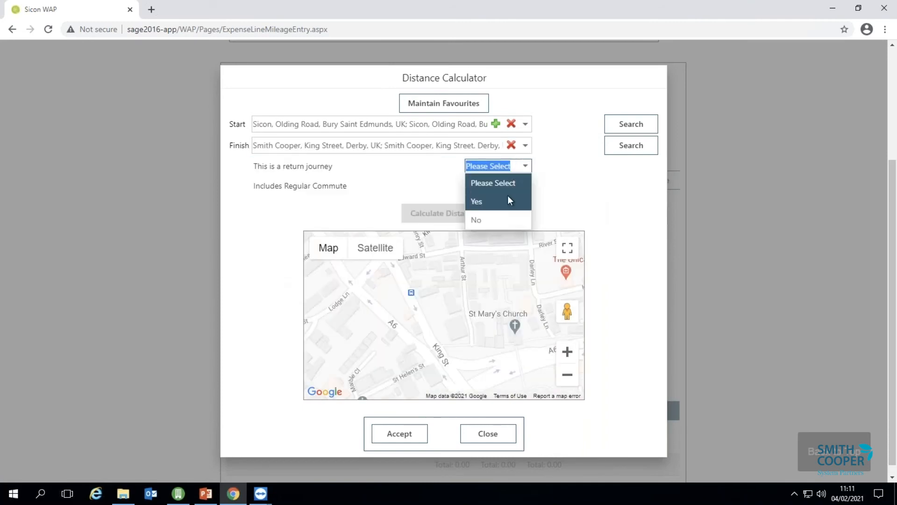
left_click(508, 200)
left_click(517, 187)
left_click(491, 235)
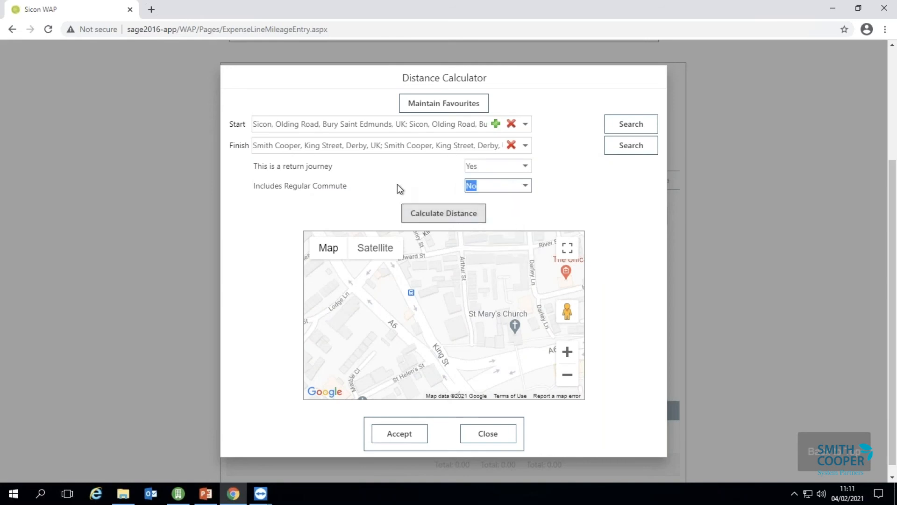
left_click(443, 213)
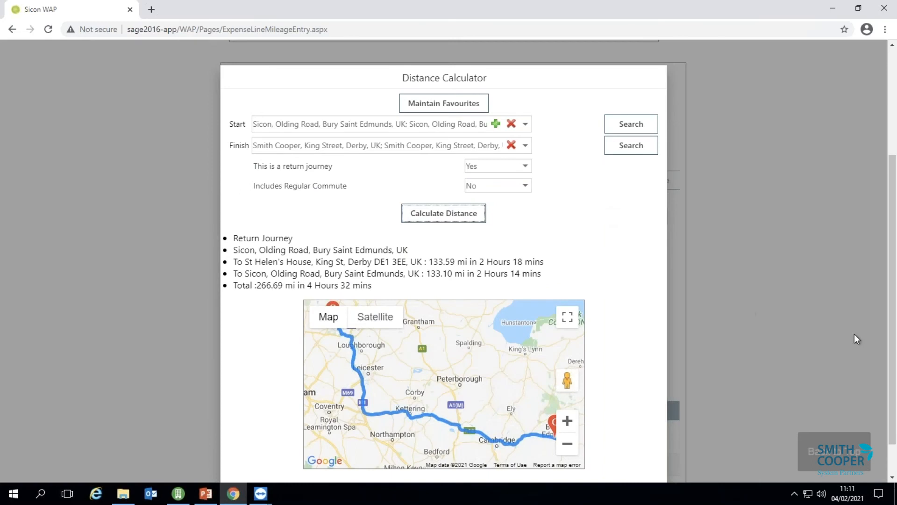
scroll(701, 420, "down", 1)
Accept the calculated mileage and change the journey details to 'Meeting with Chris and the team'.
left_click(393, 458)
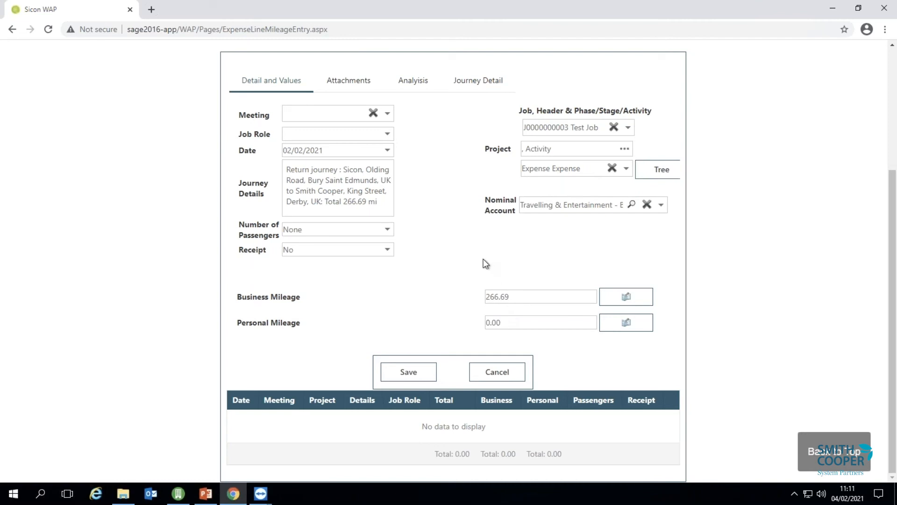
left_click_drag(284, 168, 401, 208)
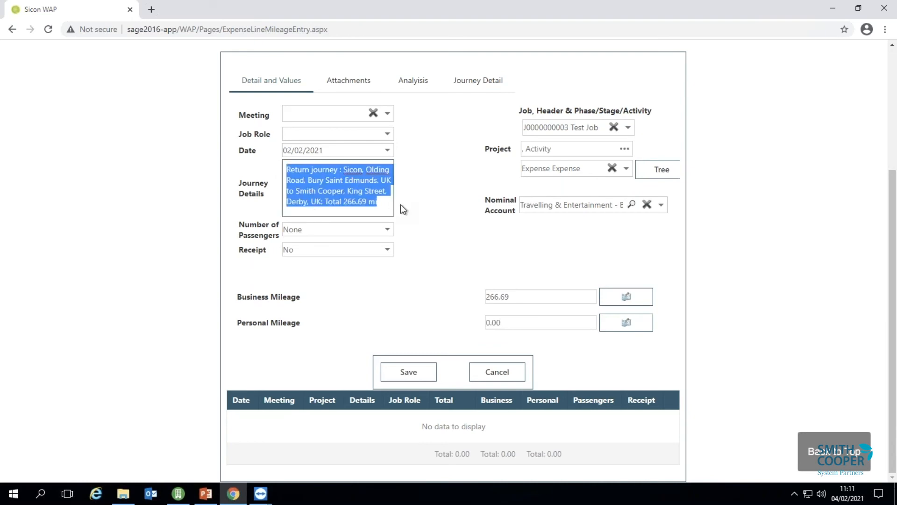
type("Meeting with Chris and the team")
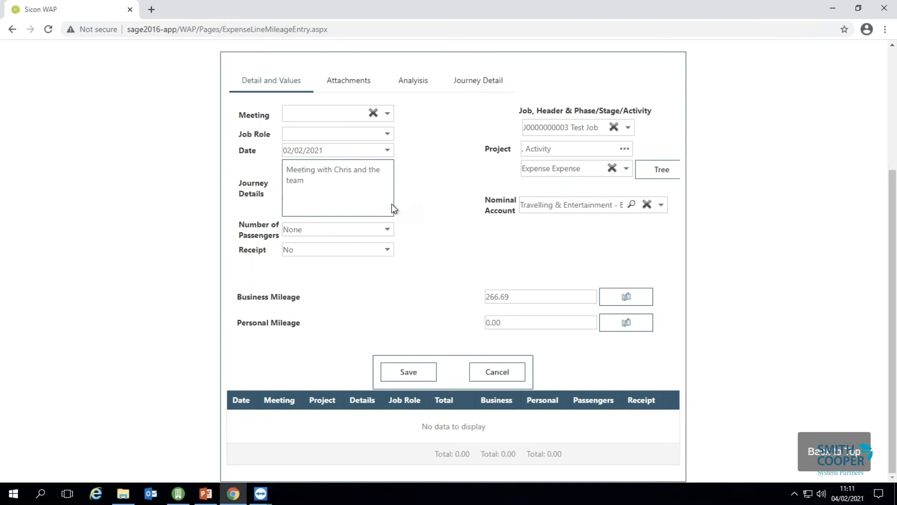
Save the mileage line to the claim as M1 (29.34) and begin a new expense item.
left_click(425, 372)
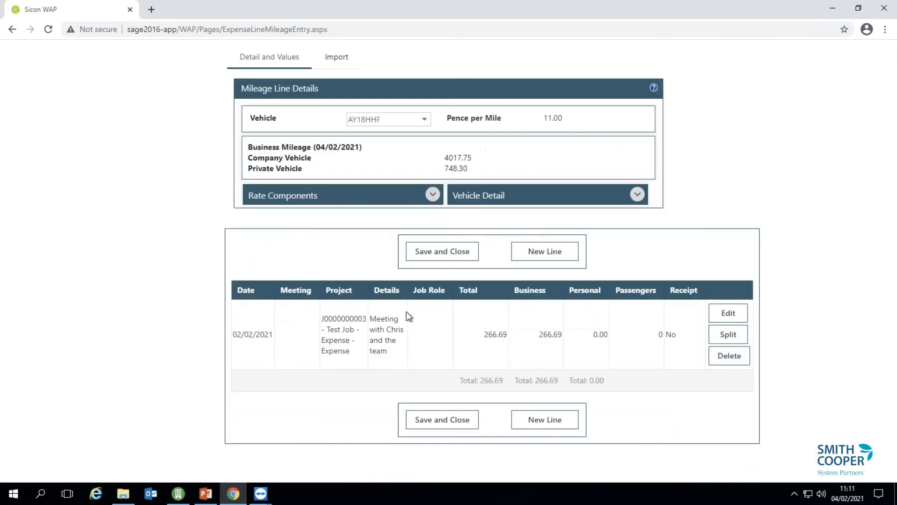
left_click(411, 251)
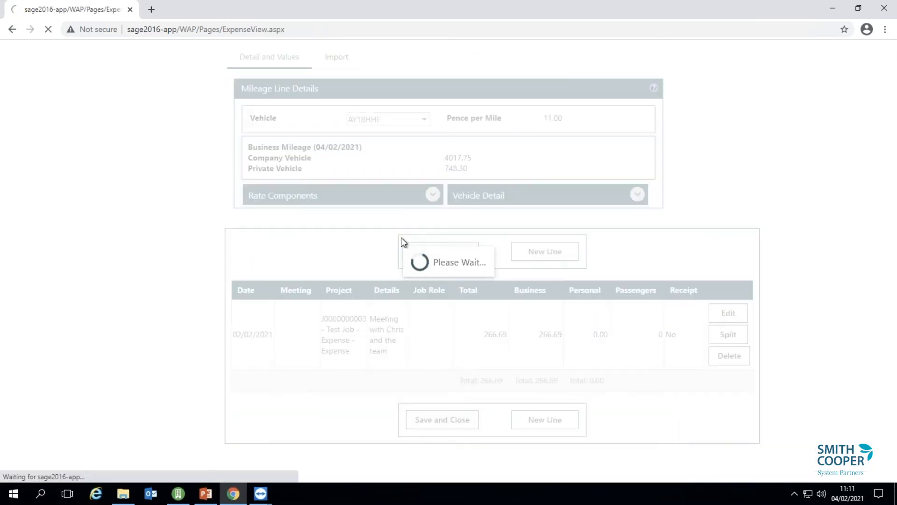
left_click(164, 368)
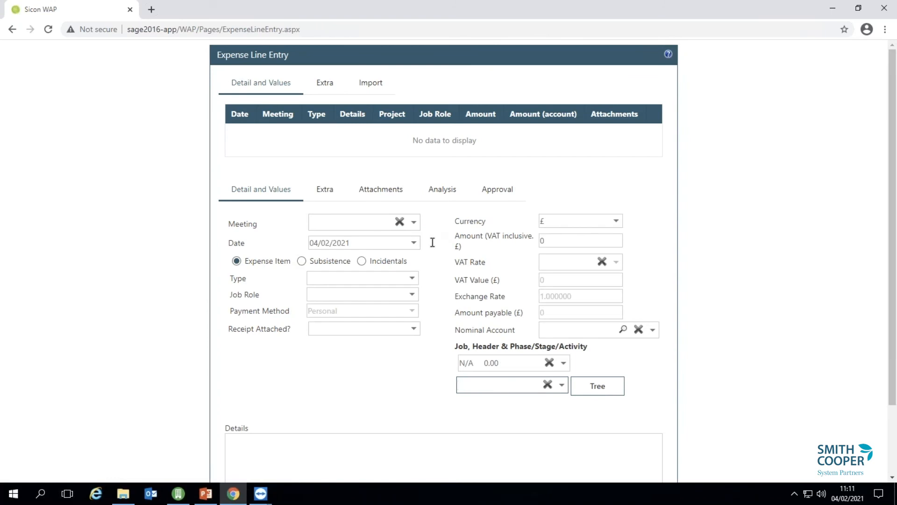
Set the line to a 03/02/2021 Hotel expense with receipt attached, 85 in pounds.
left_click(414, 242)
left_click(371, 303)
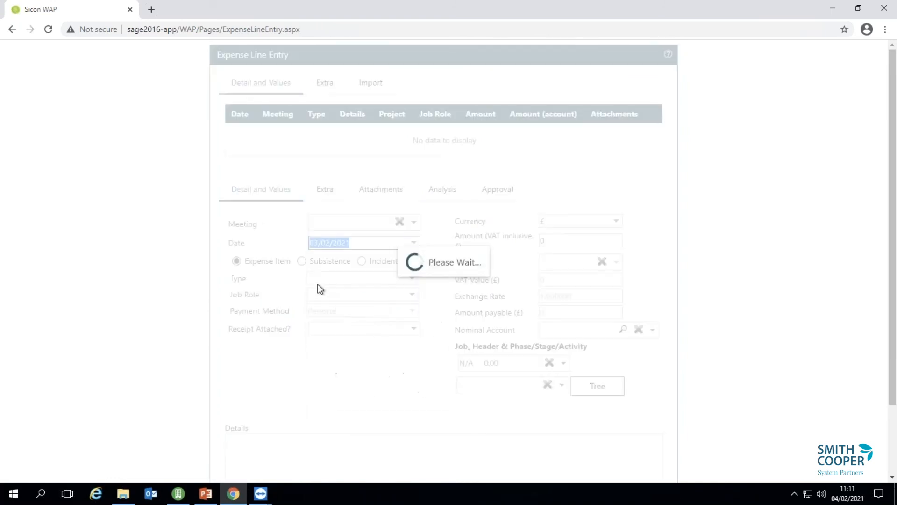
left_click(412, 279)
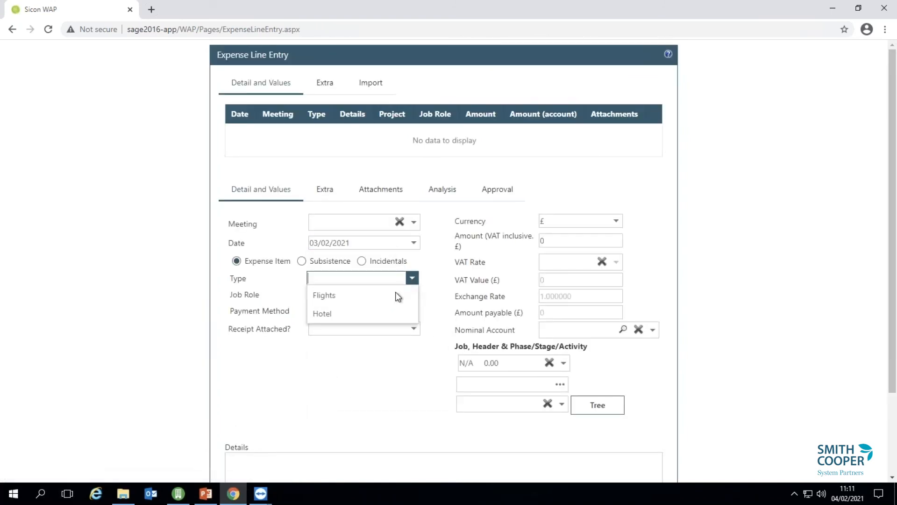
left_click(385, 309)
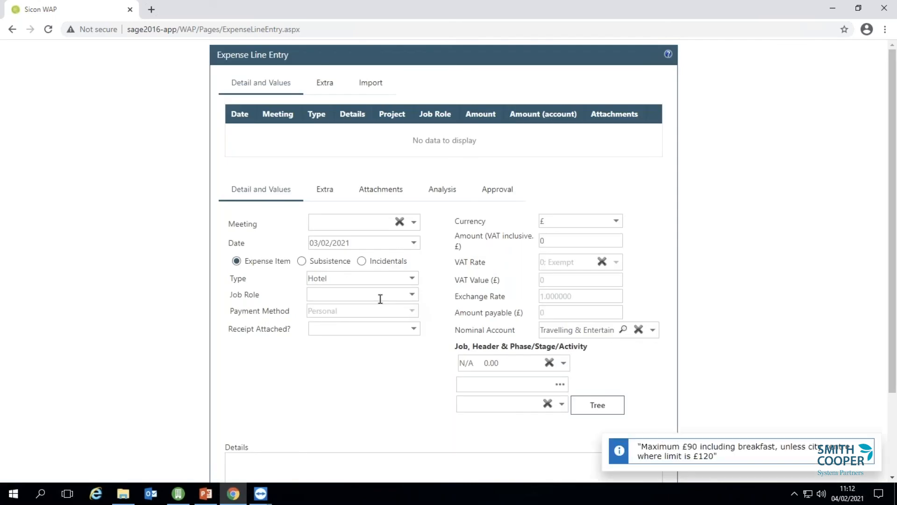
left_click(413, 328)
left_click(377, 343)
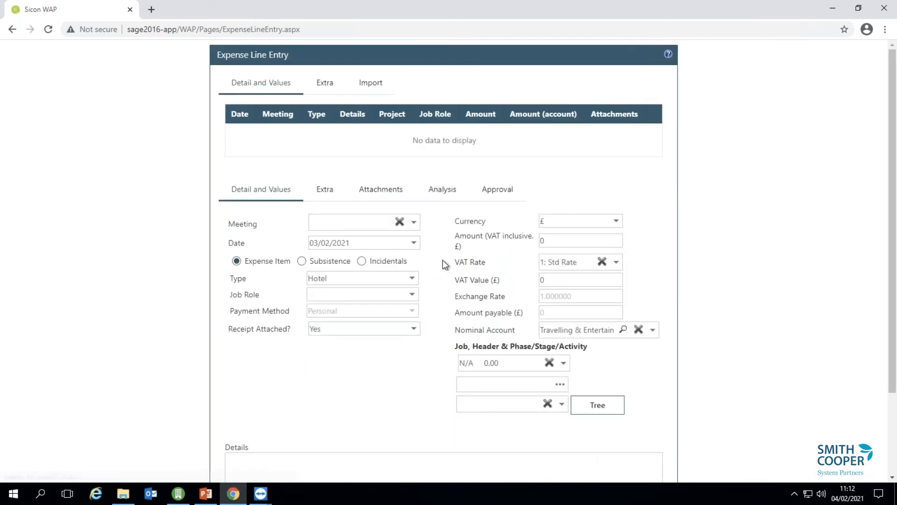
left_click(568, 239)
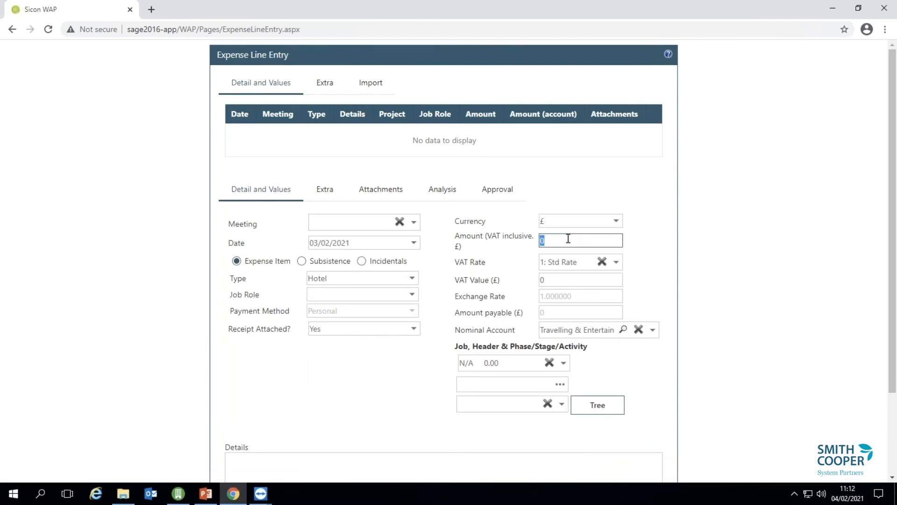
key("Tab")
left_click(615, 222)
left_click(672, 196)
left_click(518, 384)
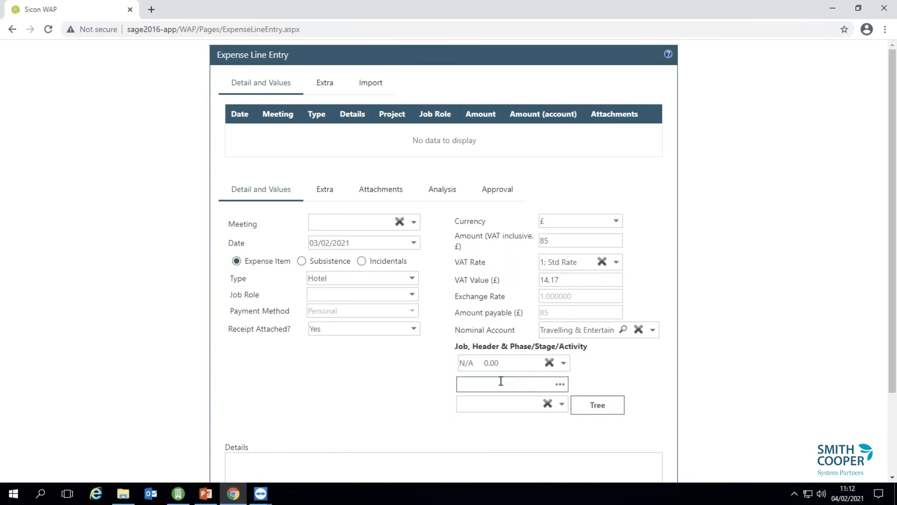
left_click(504, 363)
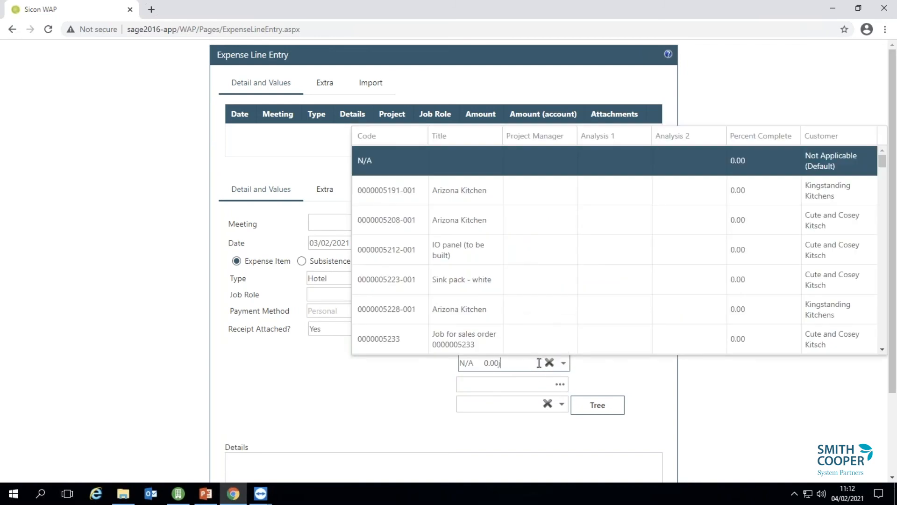
type("j00")
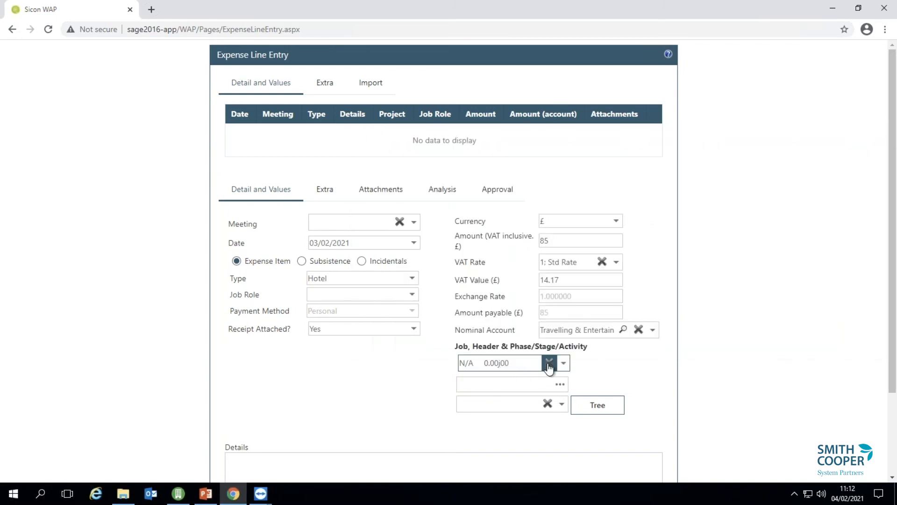
left_click(548, 363)
left_click(521, 363)
type("j00")
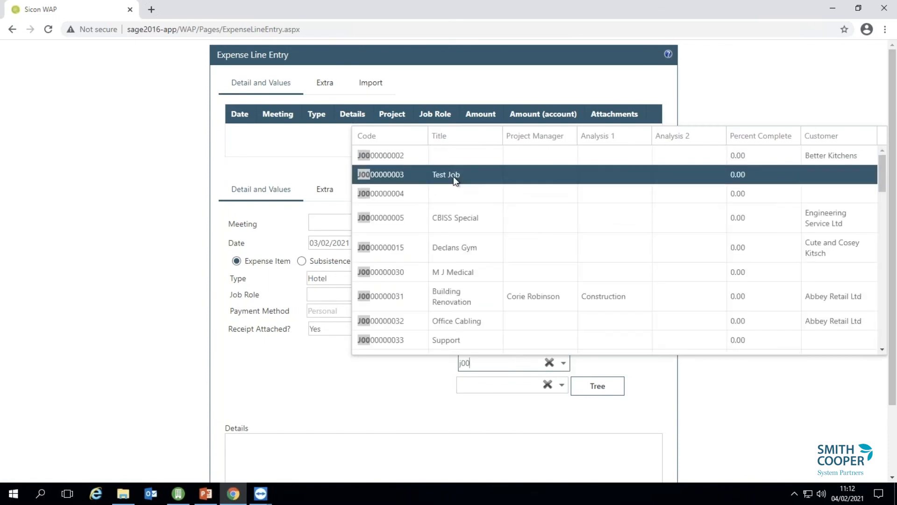
left_click(453, 175)
left_click(562, 403)
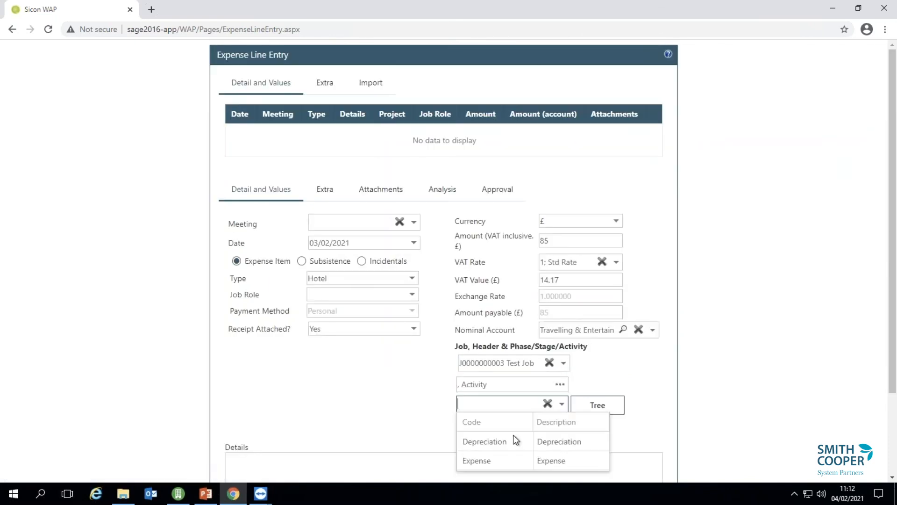
left_click(511, 455)
Enter 'Overnight' as the line's details.
left_click(364, 460)
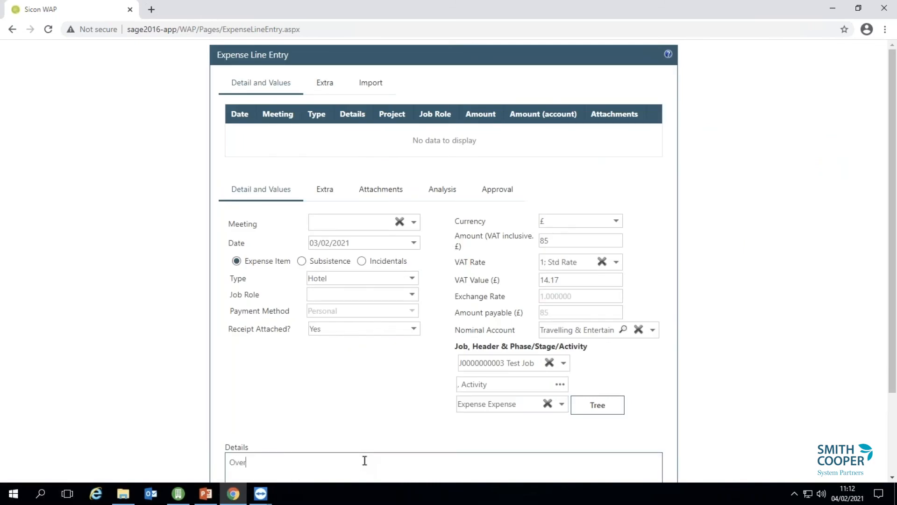
type("Overnight stay")
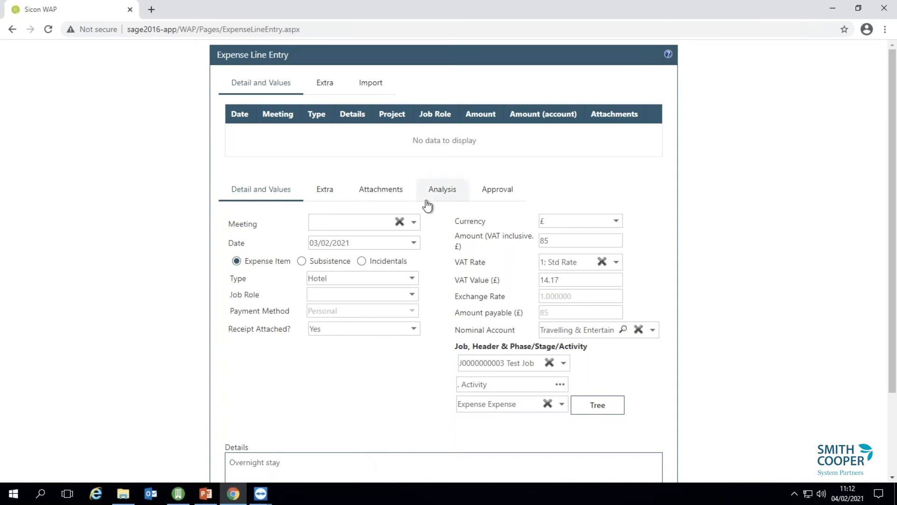
left_click(321, 198)
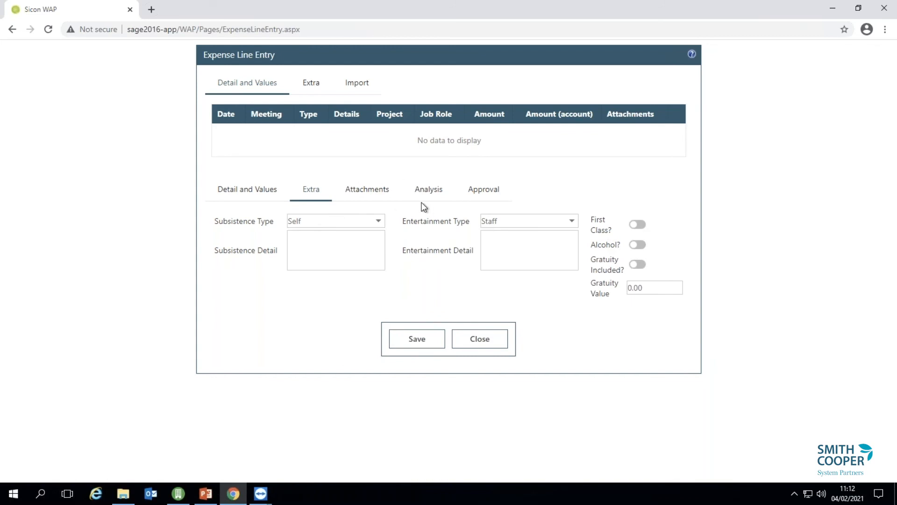
Drag Terms and Conditions 2.pdf from File Explorer onto the hotel line's attachments and save the line.
left_click(387, 193)
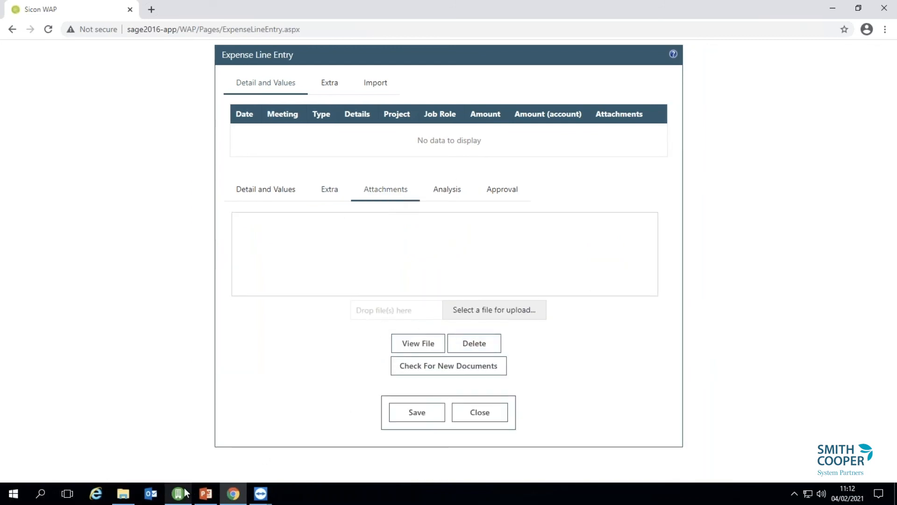
left_click(123, 493)
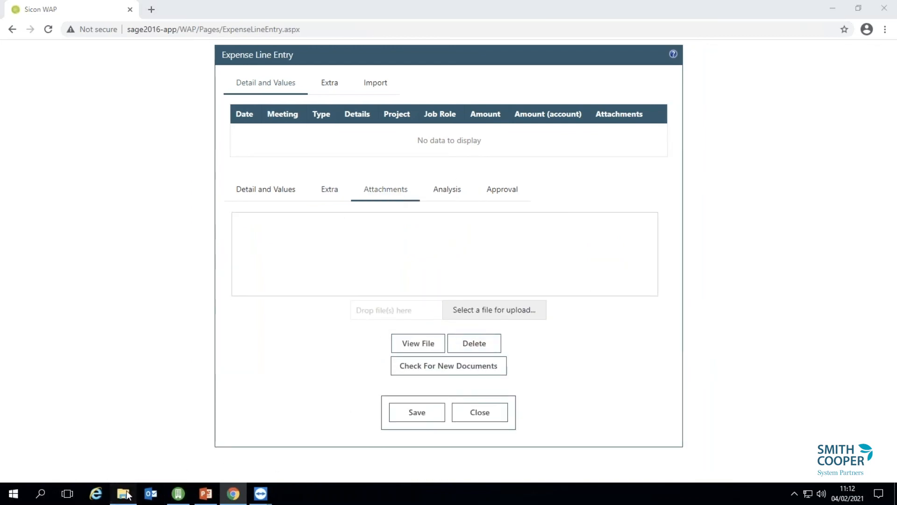
left_click_drag(813, 309, 467, 309)
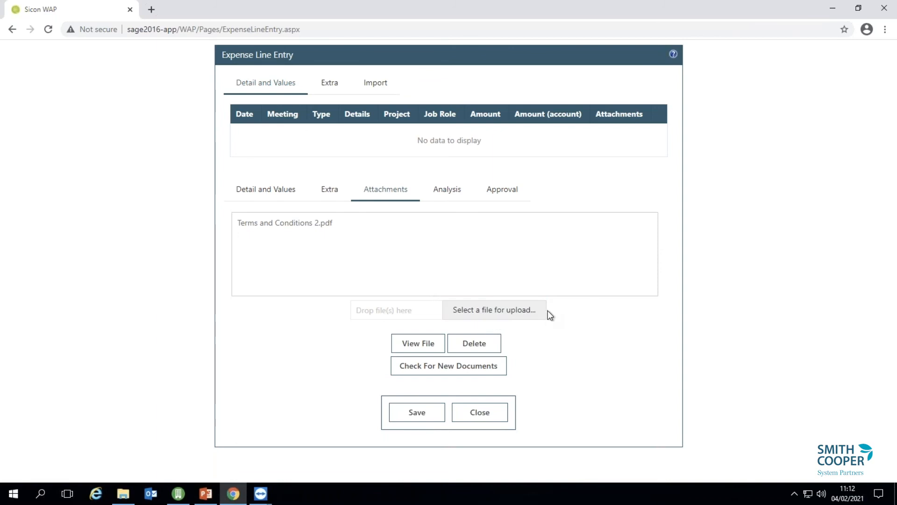
left_click(417, 413)
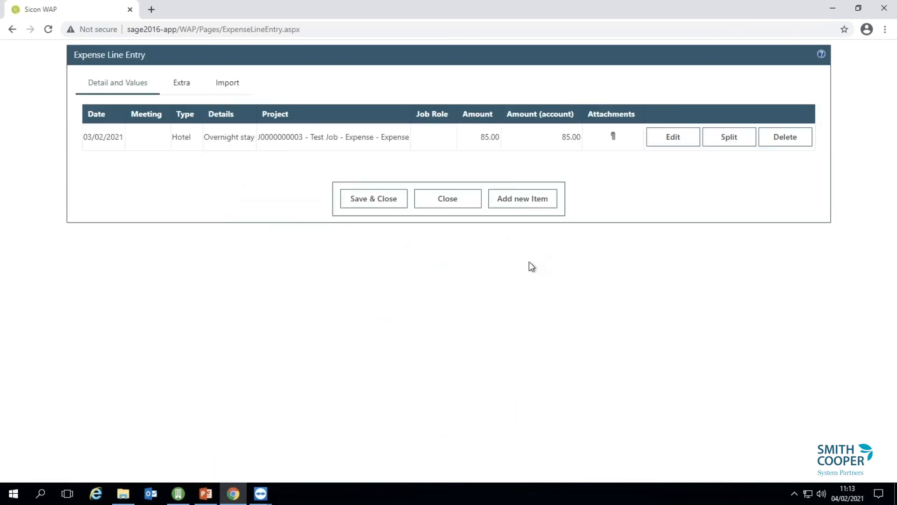
Save and submit expense claim 11159 (£114.34) for approval, then close it.
left_click(402, 205)
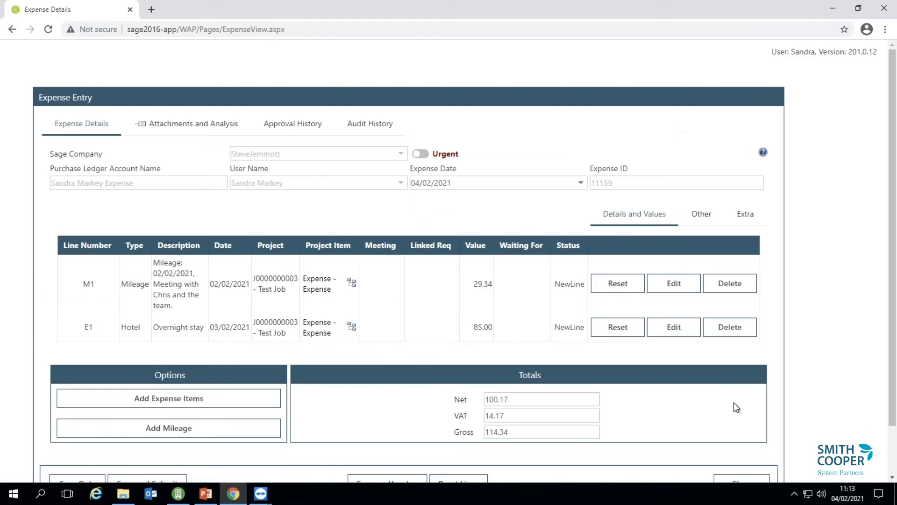
scroll(894, 443, "down", 2)
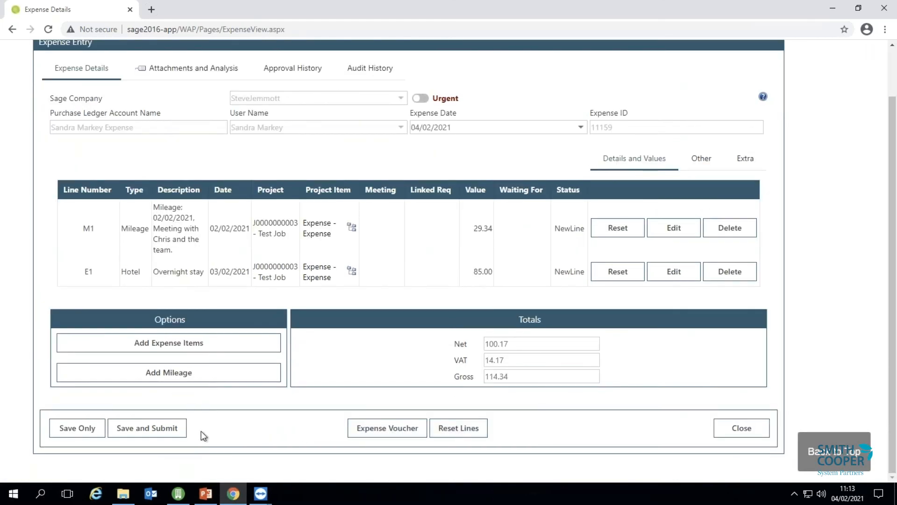
left_click(132, 435)
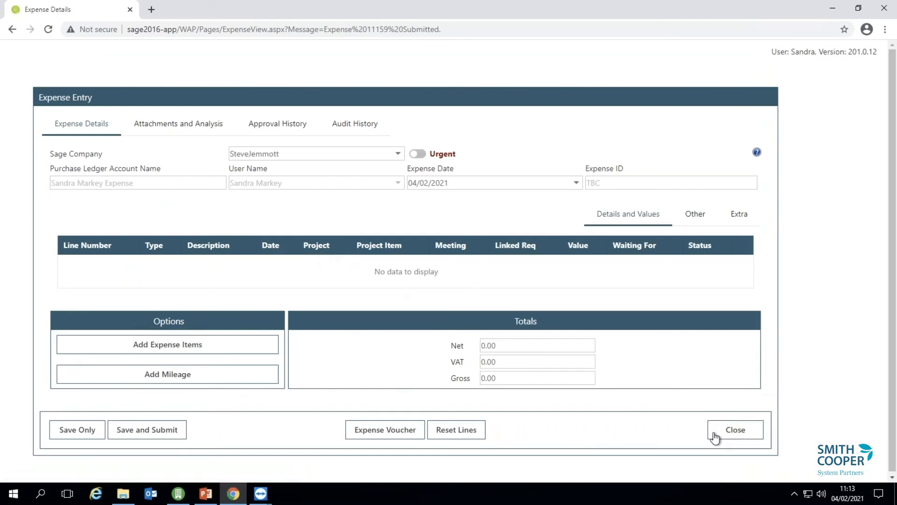
left_click(736, 429)
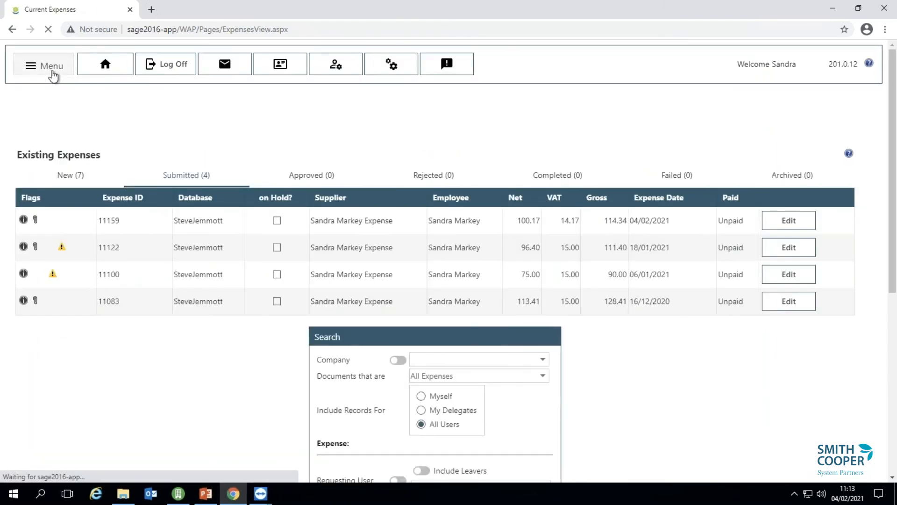
Open the current week 5 timesheet from Timesheets > Current Timesheet.
left_click(53, 75)
mouse_move(70, 179)
left_click(161, 178)
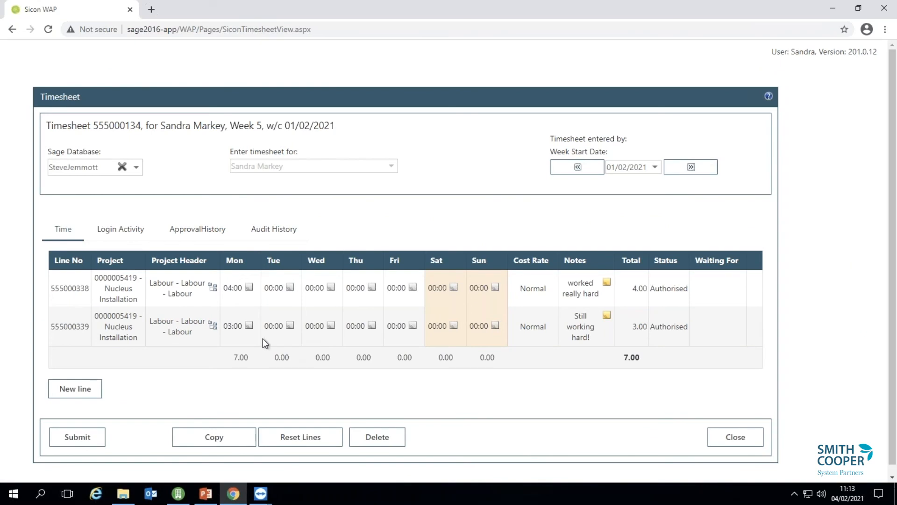
Add a timesheet line for Test Job with the Labour header and Normal cost rate.
left_click(74, 388)
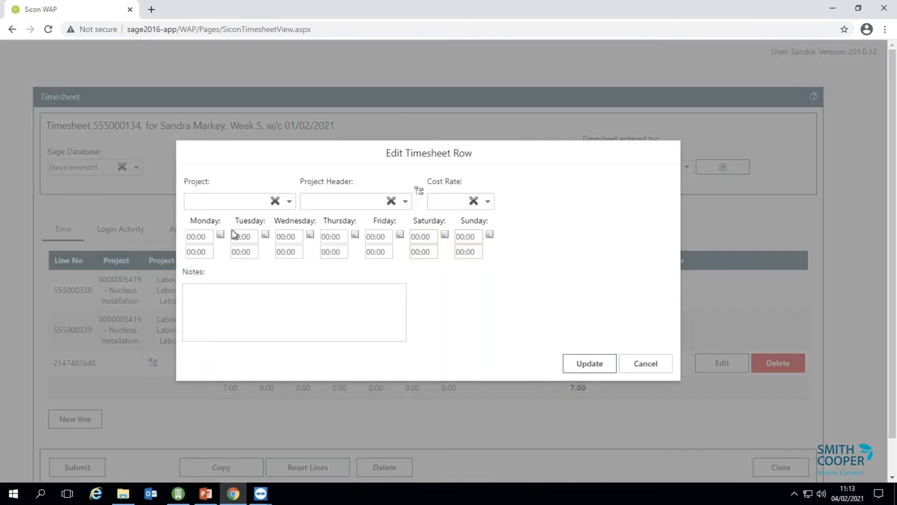
left_click(234, 200)
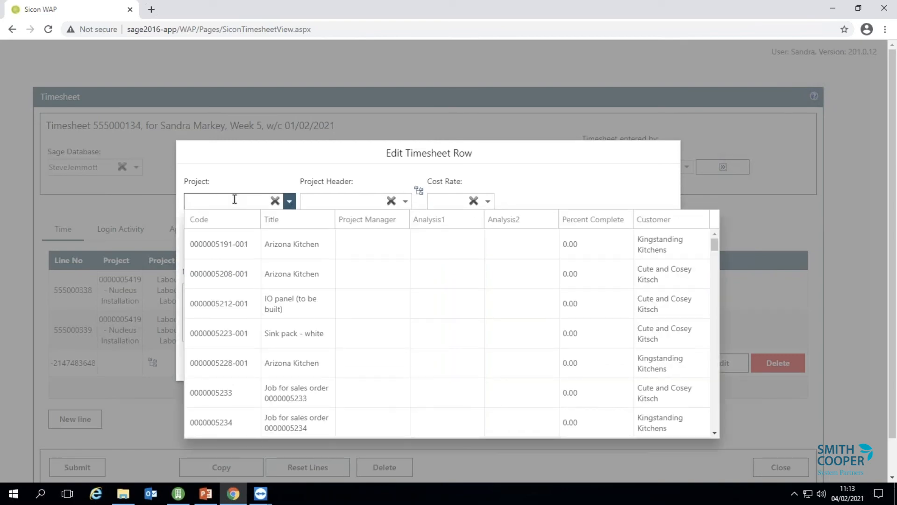
type("000")
left_click(244, 256)
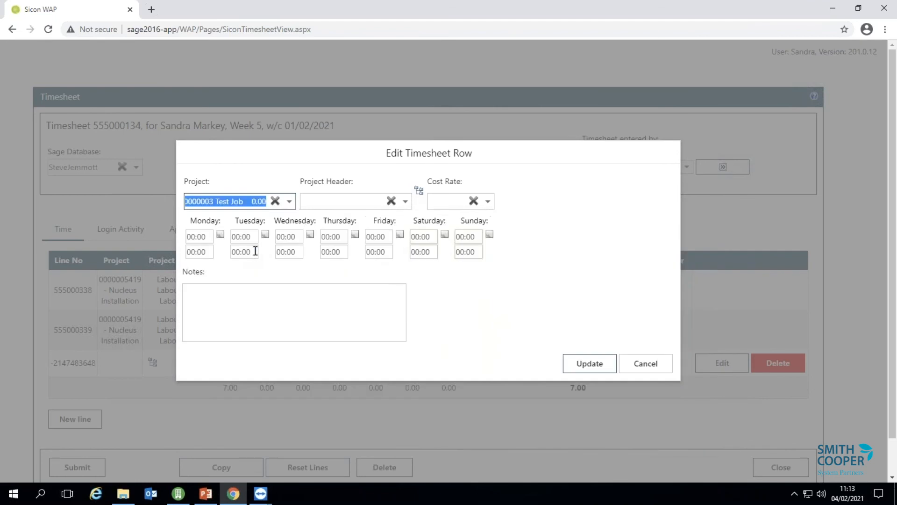
left_click(342, 238)
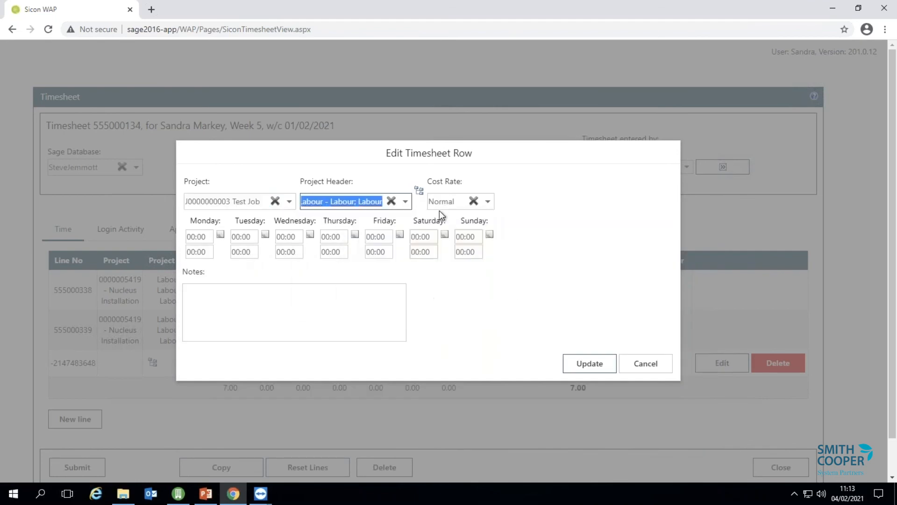
left_click(487, 202)
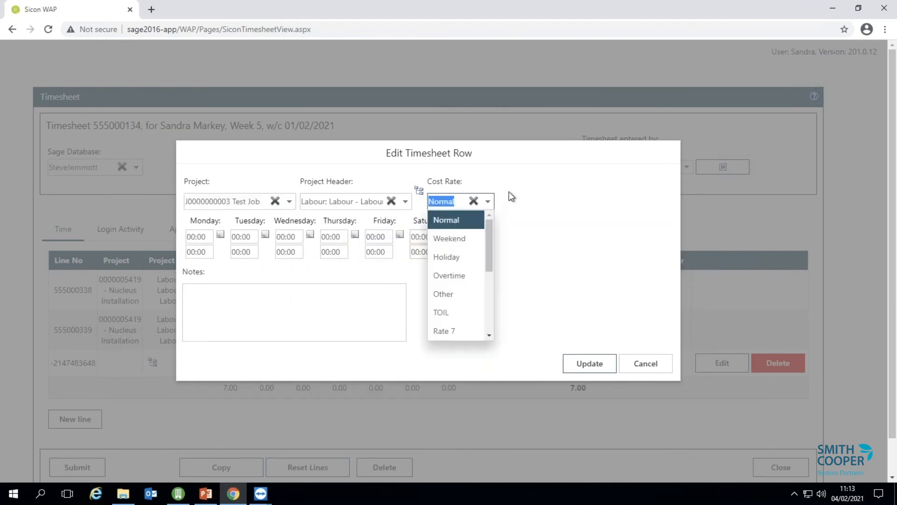
Set the line's Tuesday hours to 09:00–17:00 and save it.
left_click(234, 236)
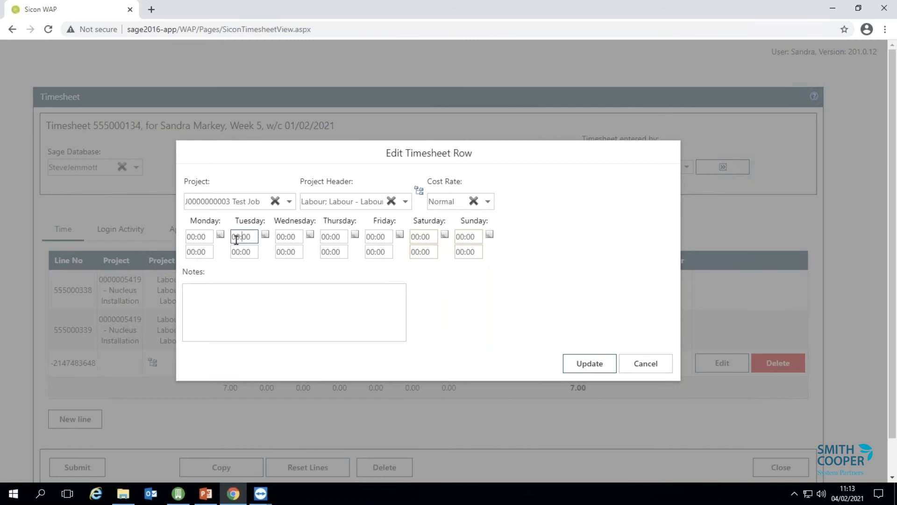
type("09")
left_click(236, 252)
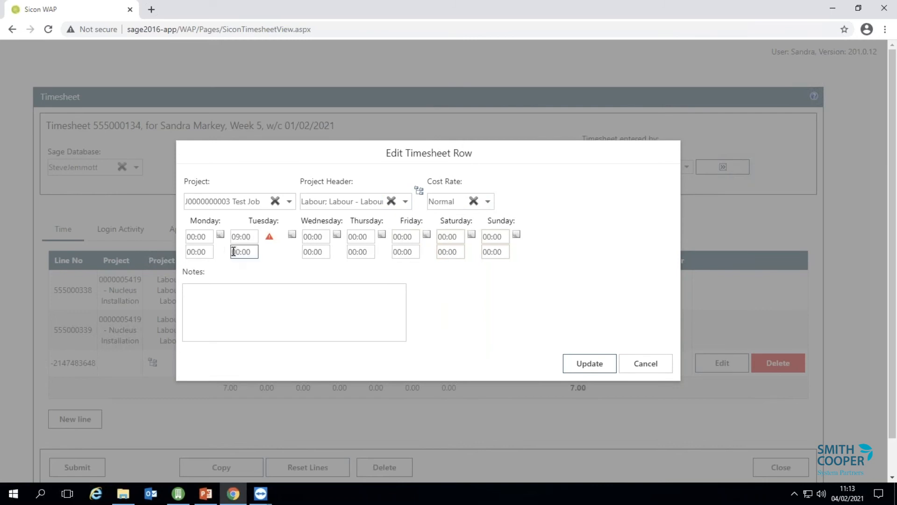
left_click_drag(237, 251, 239, 251)
type("17")
key("Tab")
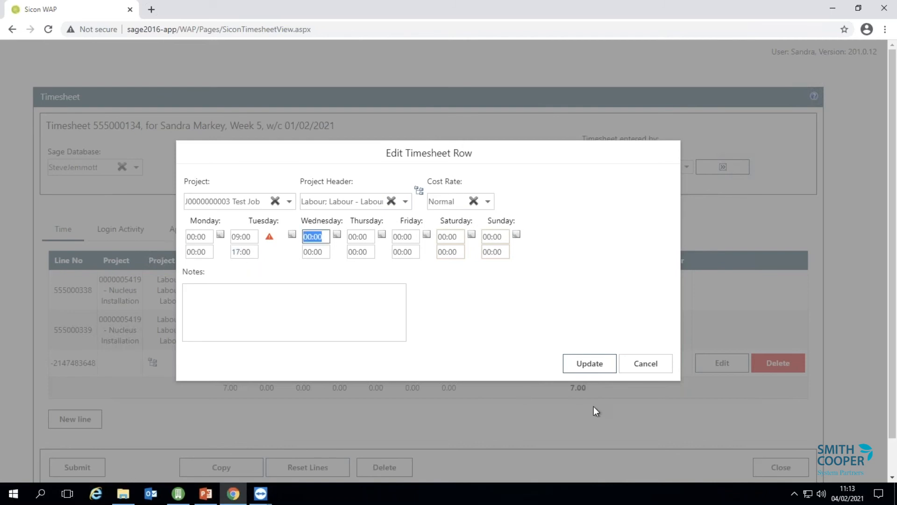
left_click(595, 364)
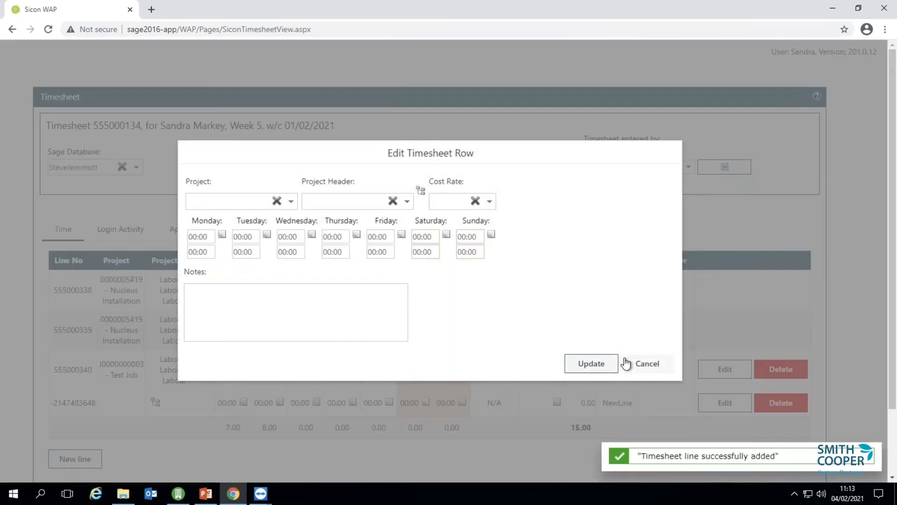
Submit timesheet 555000134 (15.00 hours) for approval and close it.
left_click(638, 364)
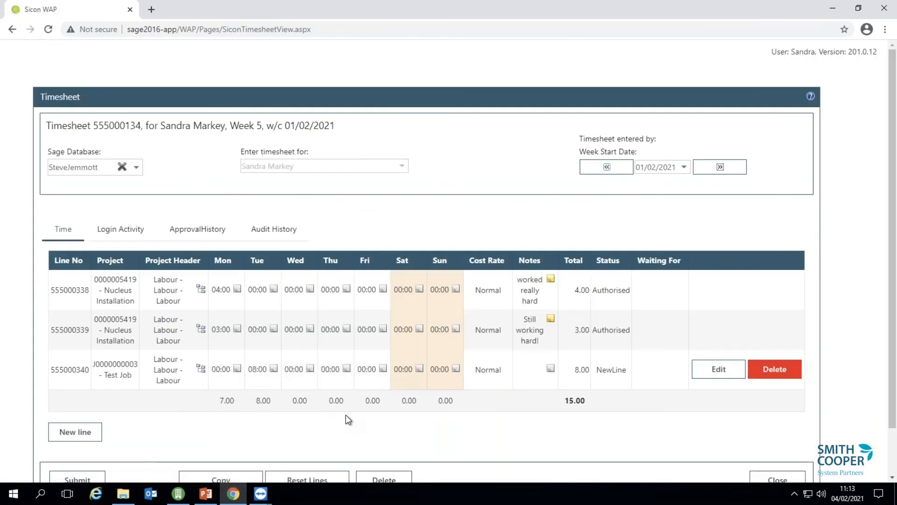
left_click(76, 479)
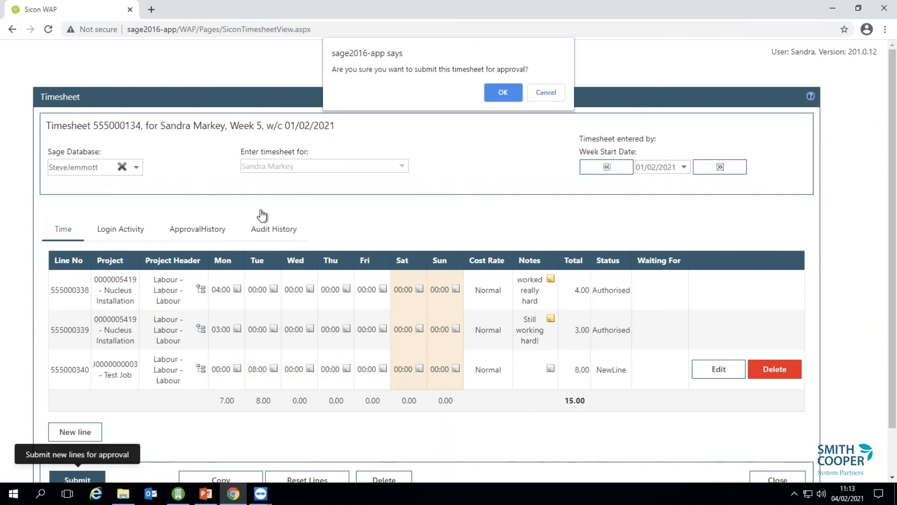
key("Return")
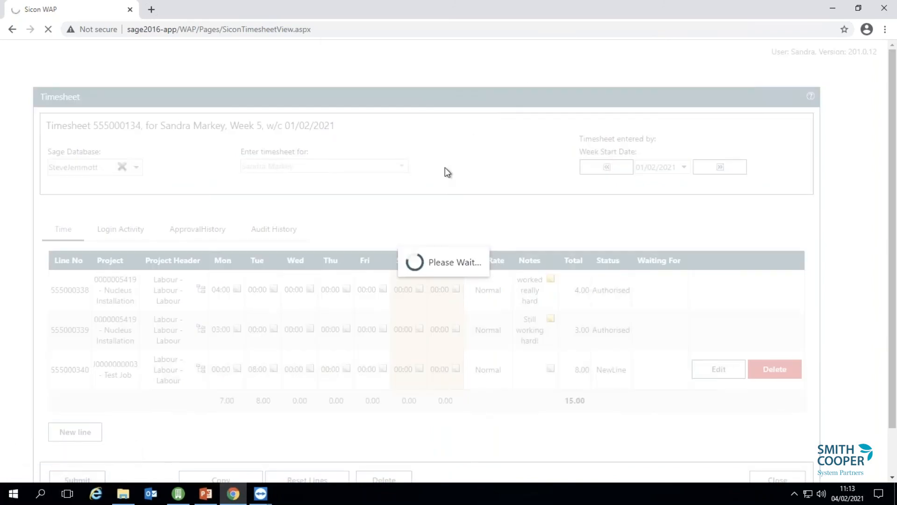
left_click(776, 467)
Create a new holiday request from Holidays > Create New.
left_click(44, 66)
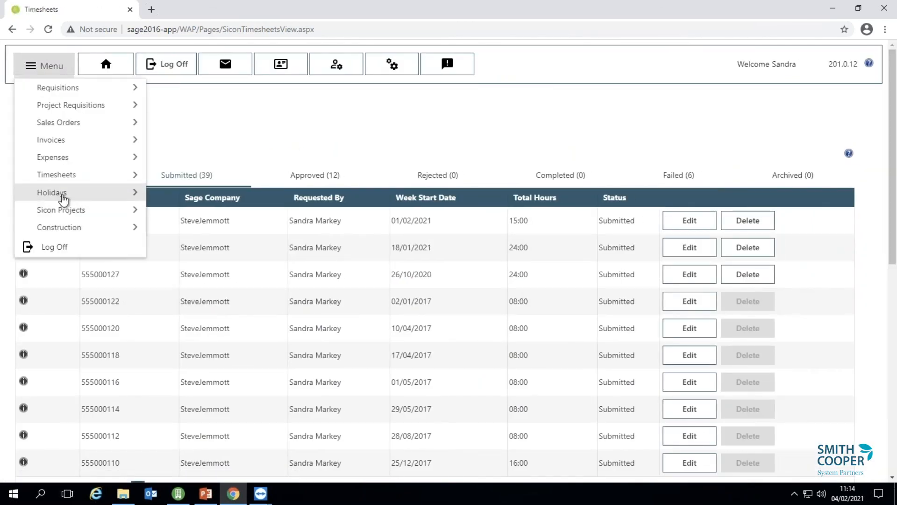
mouse_move(138, 199)
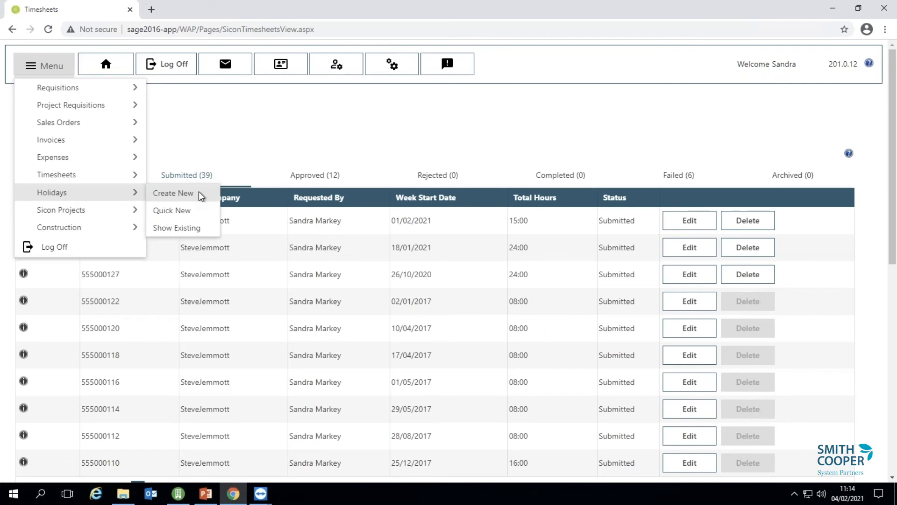
left_click(192, 193)
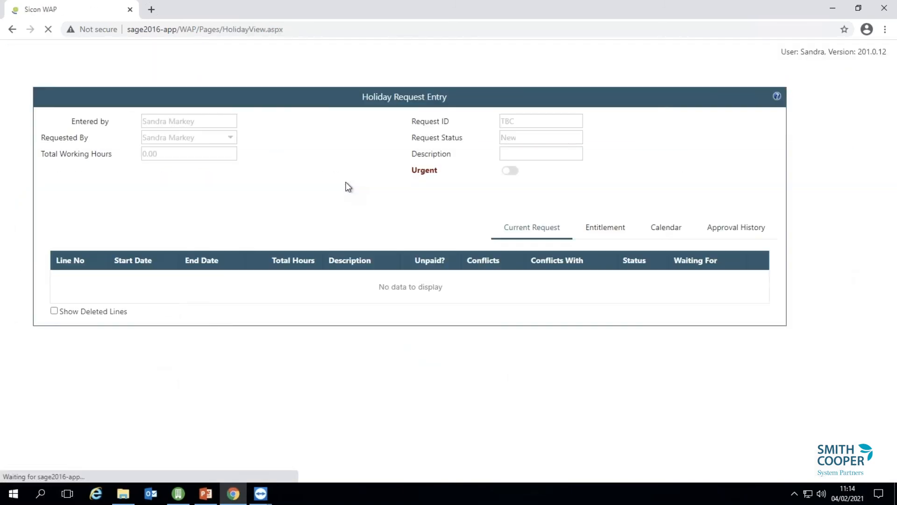
Check the request's Entitlement and Calendar tabs, then go back to Current Request.
left_click(602, 234)
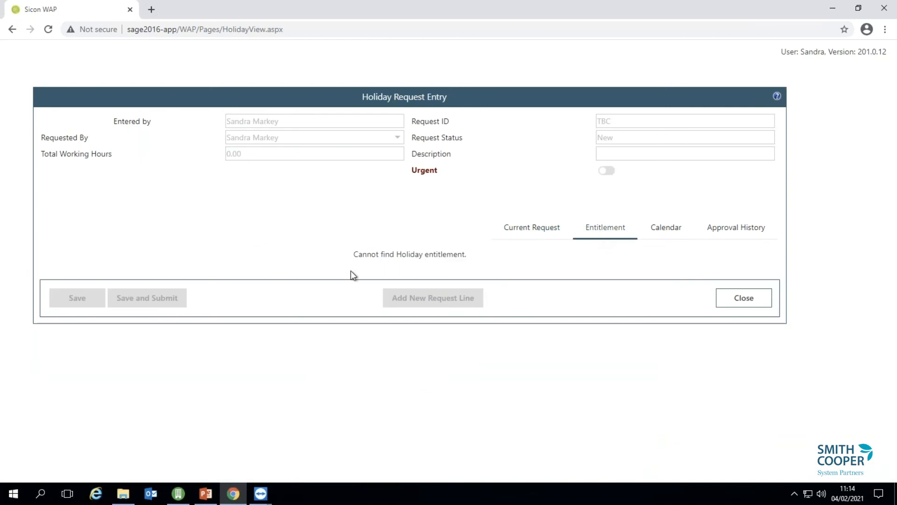
left_click(518, 236)
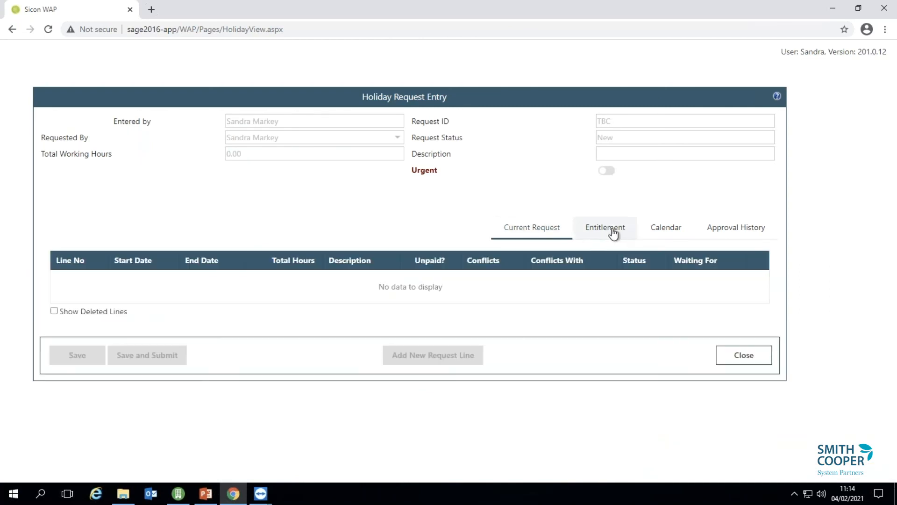
left_click(648, 230)
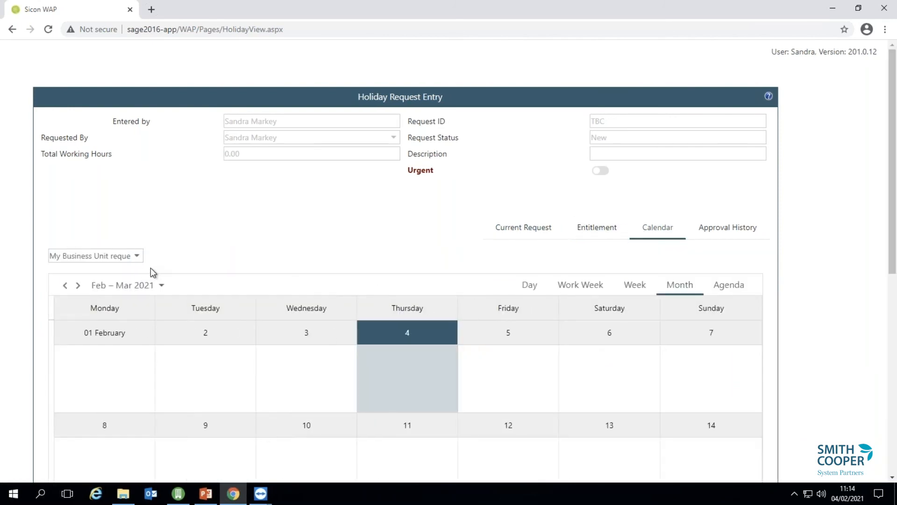
left_click(531, 227)
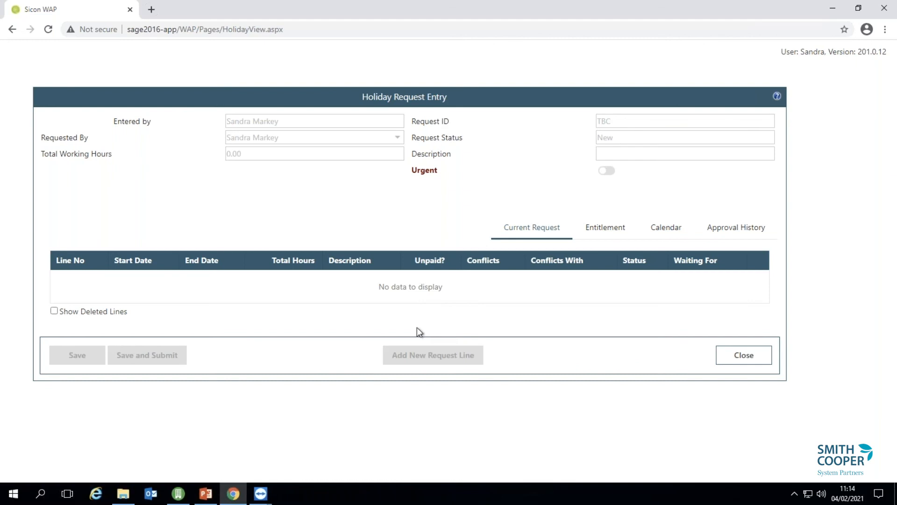
Close the holiday request form and log off Sicon WAP.
left_click(747, 360)
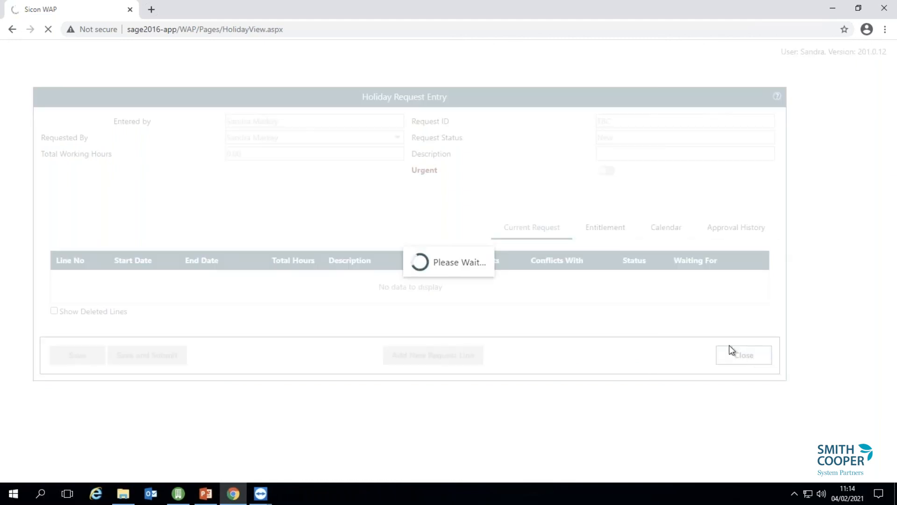
left_click(161, 67)
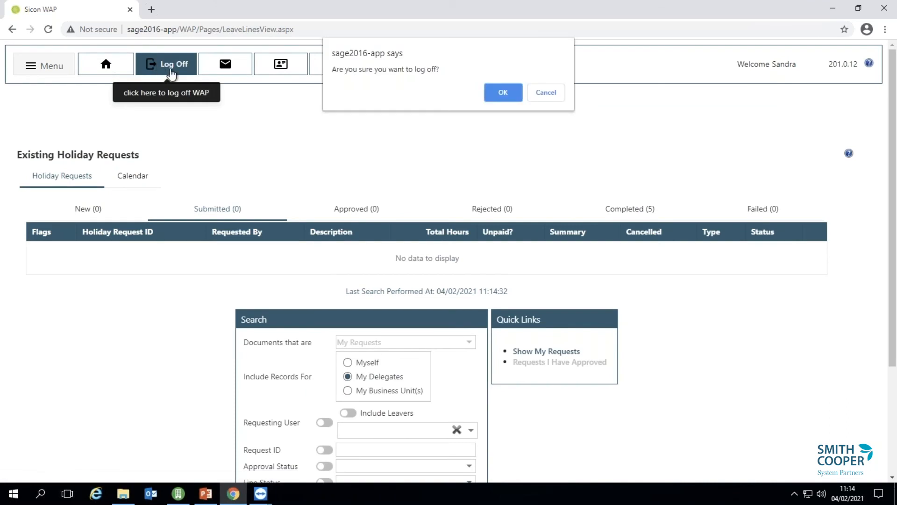
left_click(491, 91)
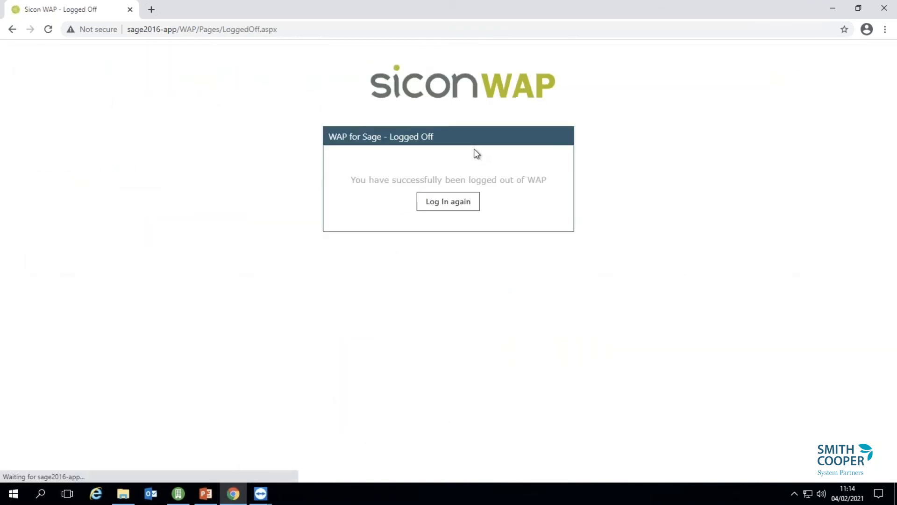
Log in with the approver's username and list the four expenses awaiting approval.
left_click(463, 202)
left_click(428, 215)
type("corie")
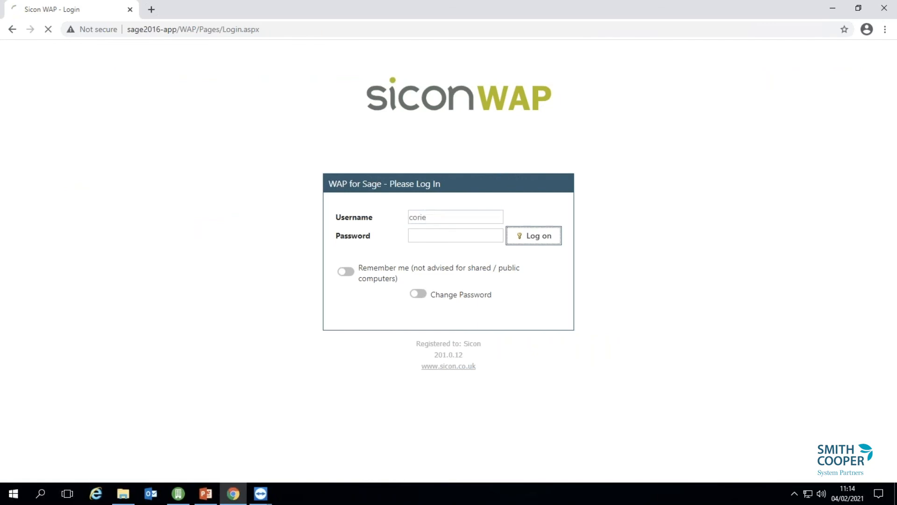
key("Return")
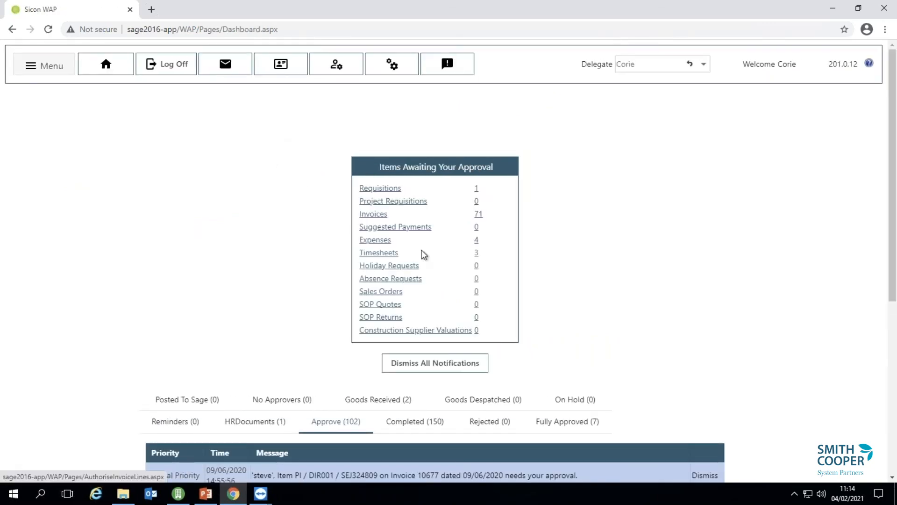
left_click(477, 244)
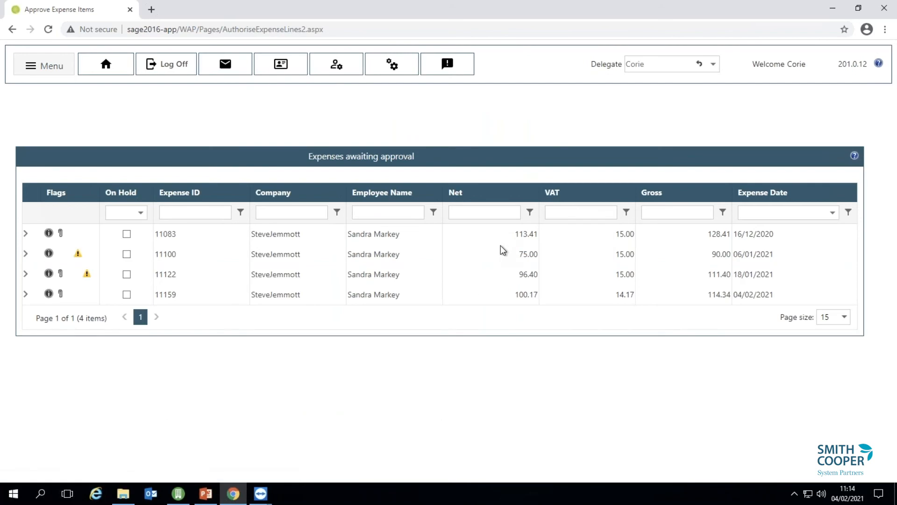
Expand expense 11159 and preview its hotel stay receipt PDF.
left_click(52, 294)
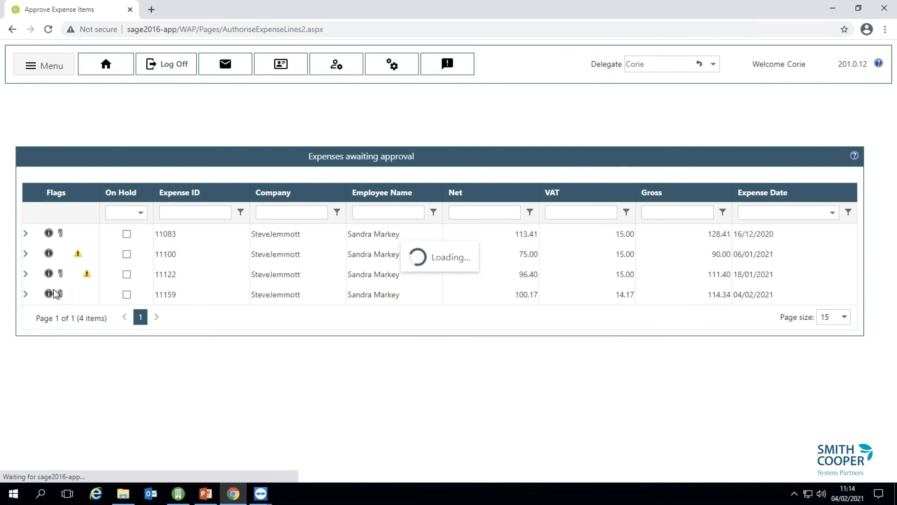
scroll(289, 394, "down", 5)
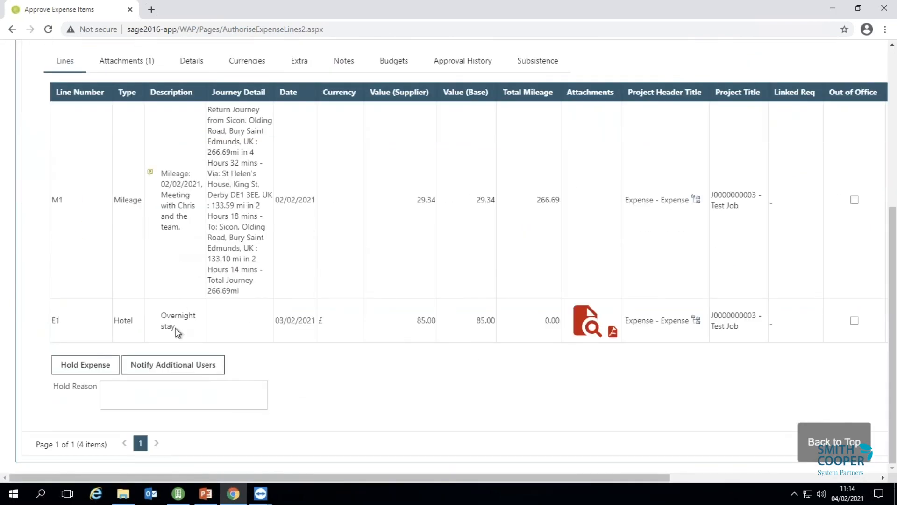
left_click(582, 321)
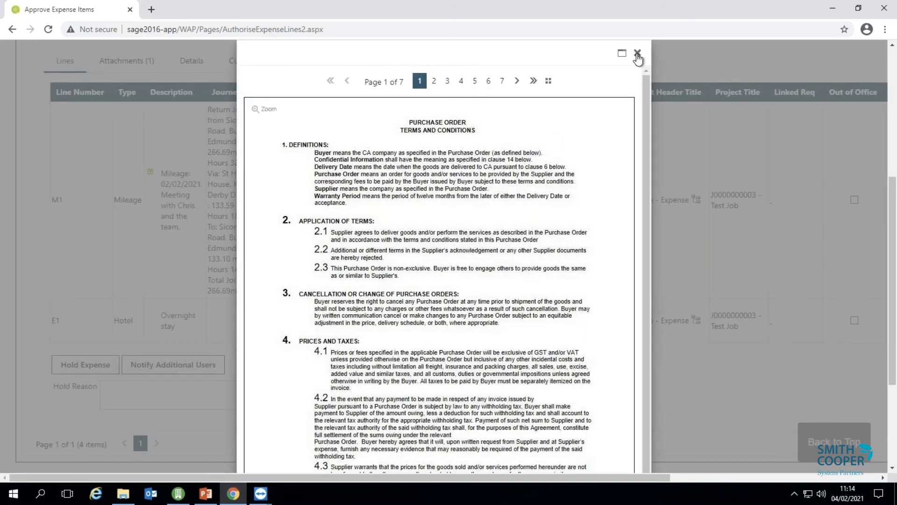
left_click(637, 53)
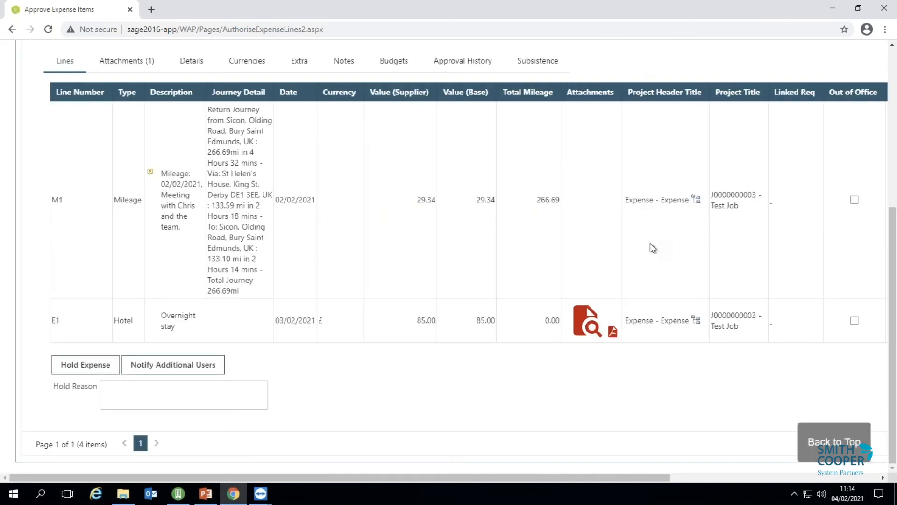
scroll(756, 311, "up", 1)
scroll(645, 292, "down", 1)
scroll(254, 168, "up", 1)
Check expense 11159's nominal and tax details, then approve all its lines.
left_click(191, 116)
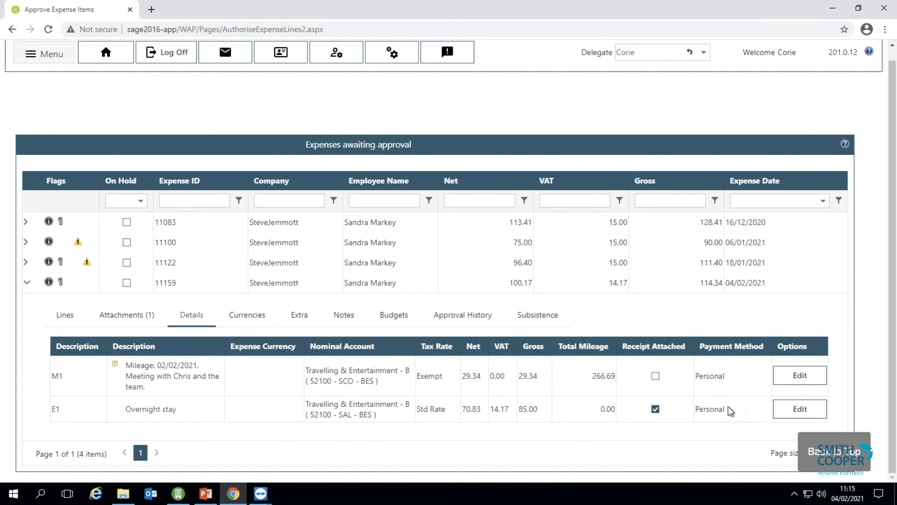
left_click(76, 325)
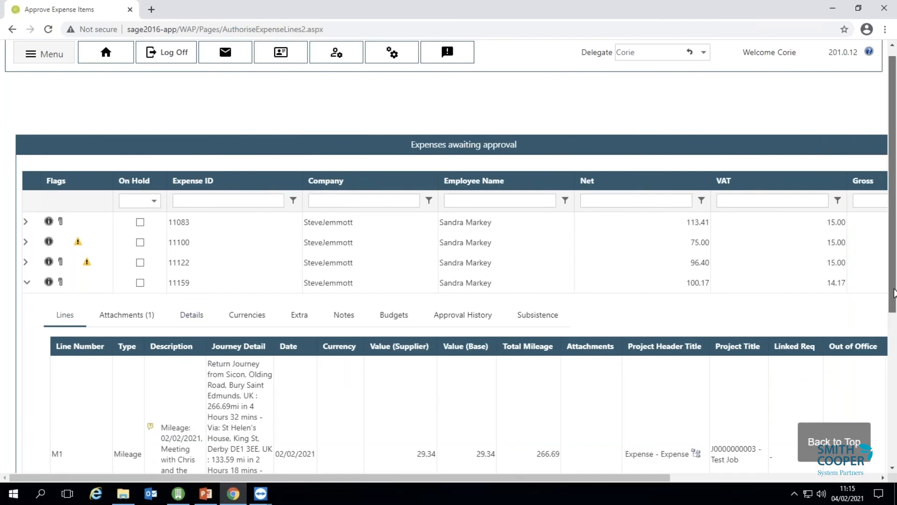
scroll(894, 350, "down", 5)
left_click_drag(666, 476, 824, 476)
left_click(853, 370)
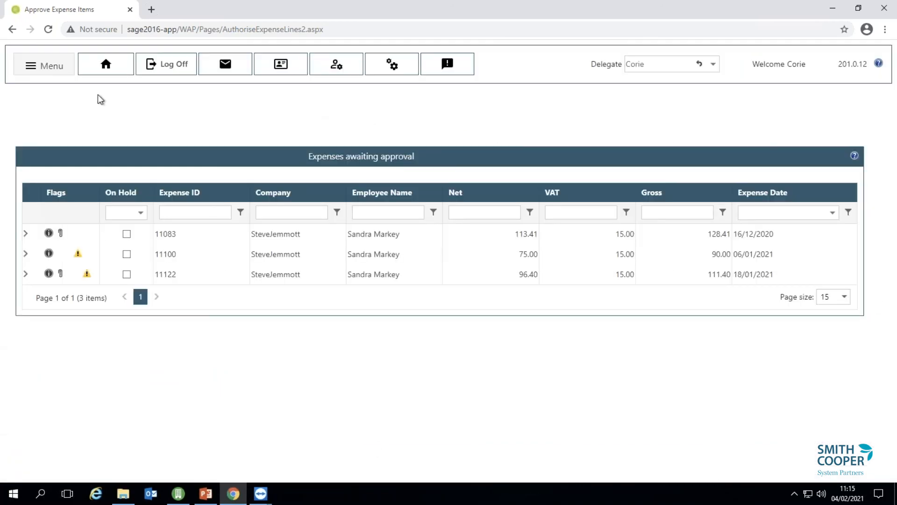
left_click(31, 66)
Approve the Test Job line on timesheet 555000134 under Timesheets > Approve, then log off.
mouse_move(60, 196)
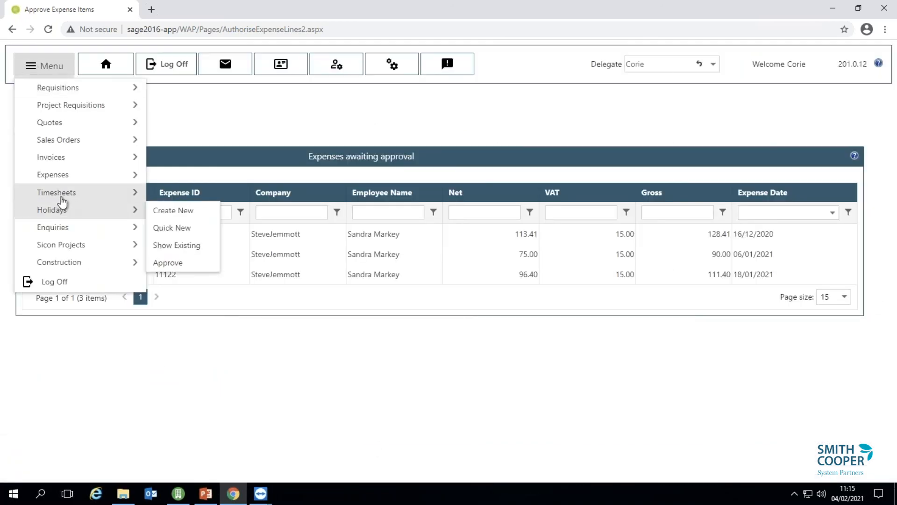
left_click(169, 228)
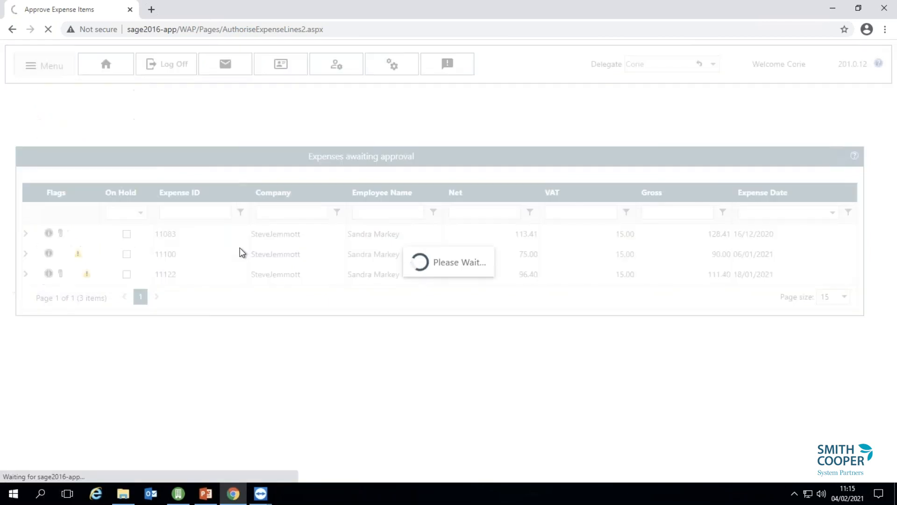
left_click(25, 286)
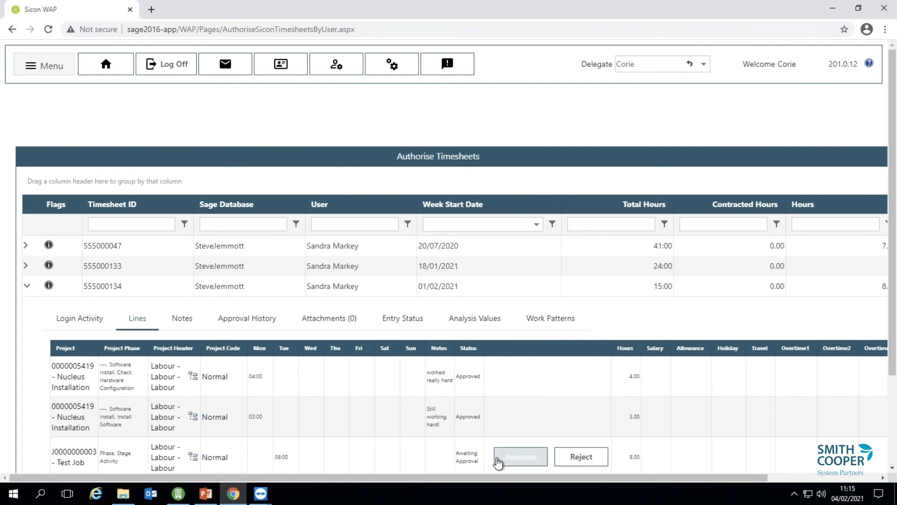
left_click(523, 456)
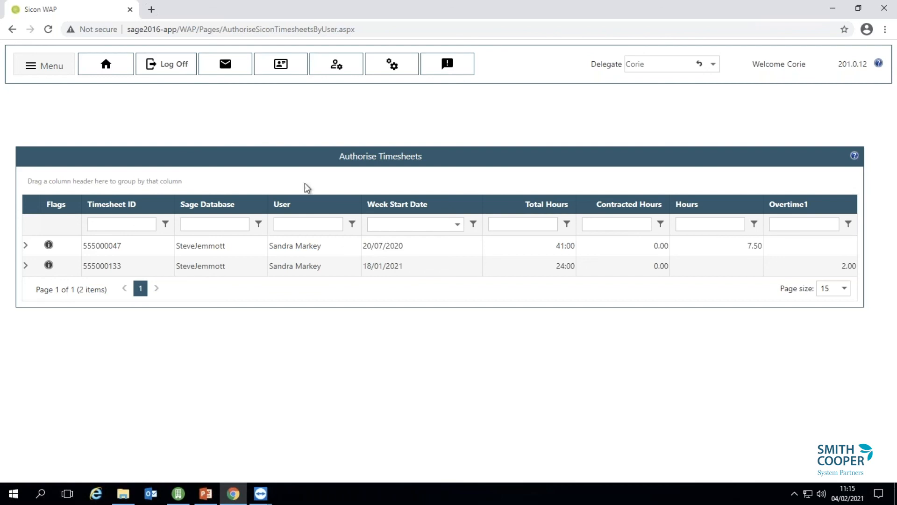
left_click(176, 72)
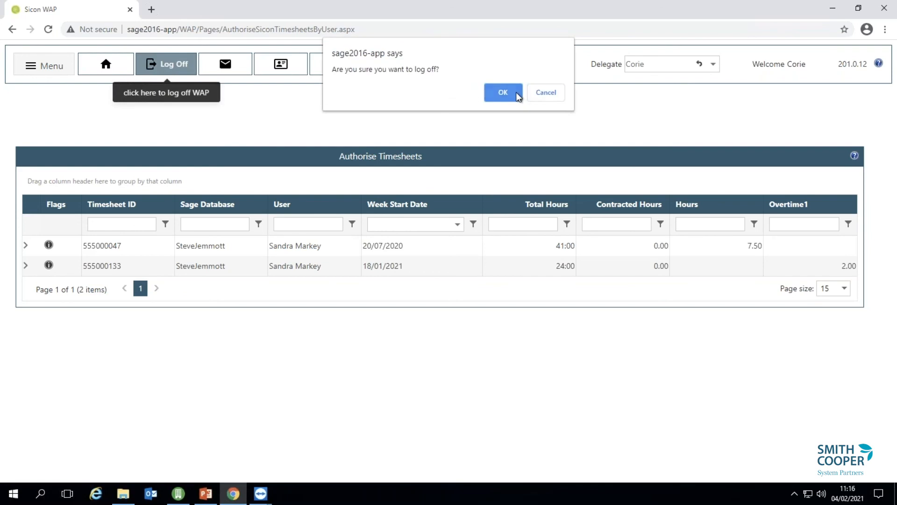
Log off, refresh Sage 200's Purchase Orders List, and open Post options for the Chrome Decor Wholesale order.
left_click(515, 93)
left_click(183, 497)
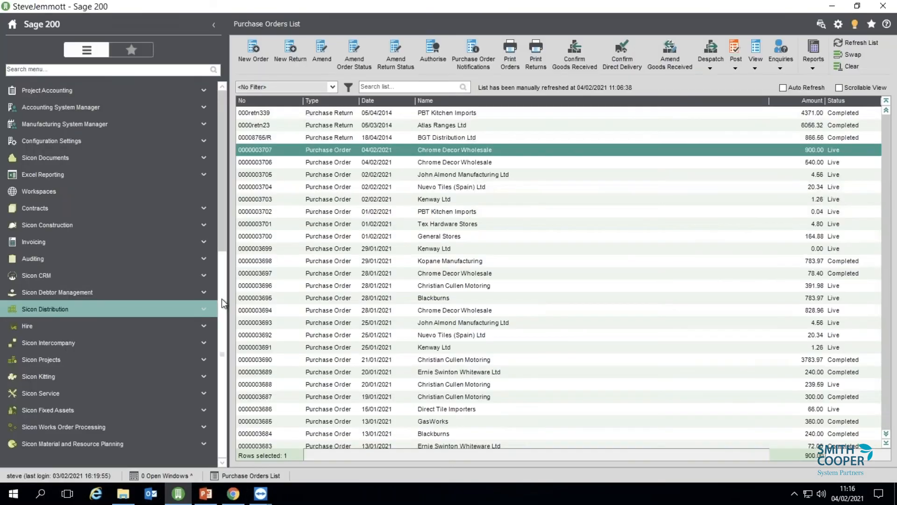
scroll(223, 294, "up", 1)
left_click(855, 42)
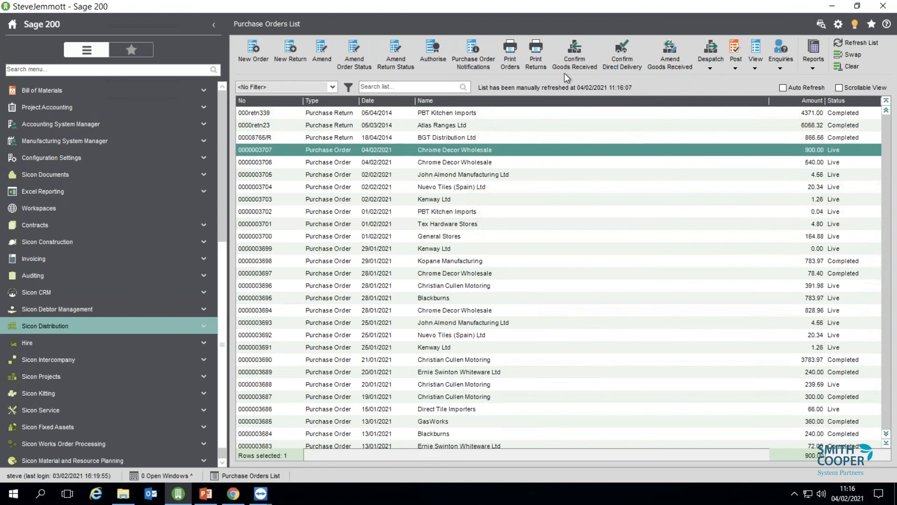
left_click(735, 63)
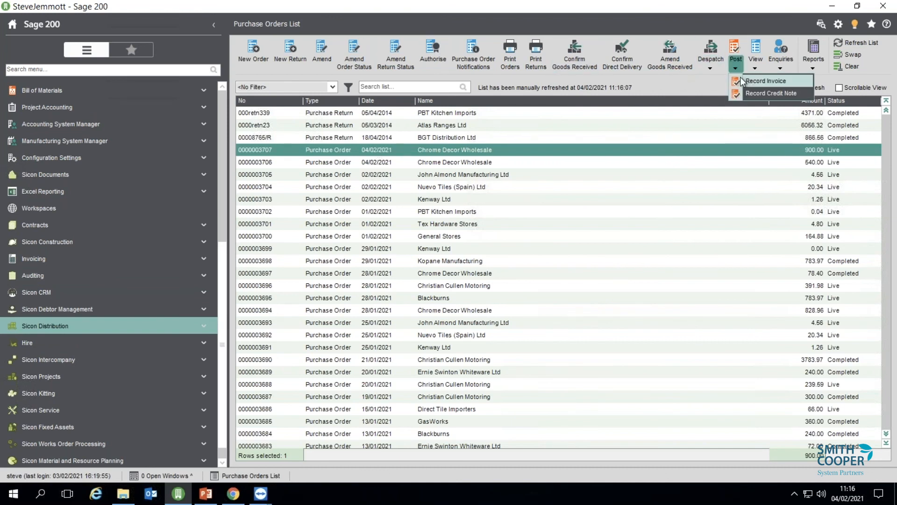
Start a purchase invoice for the Chrome Decor order with reference SEJ34809, confirmed unique.
left_click(749, 82)
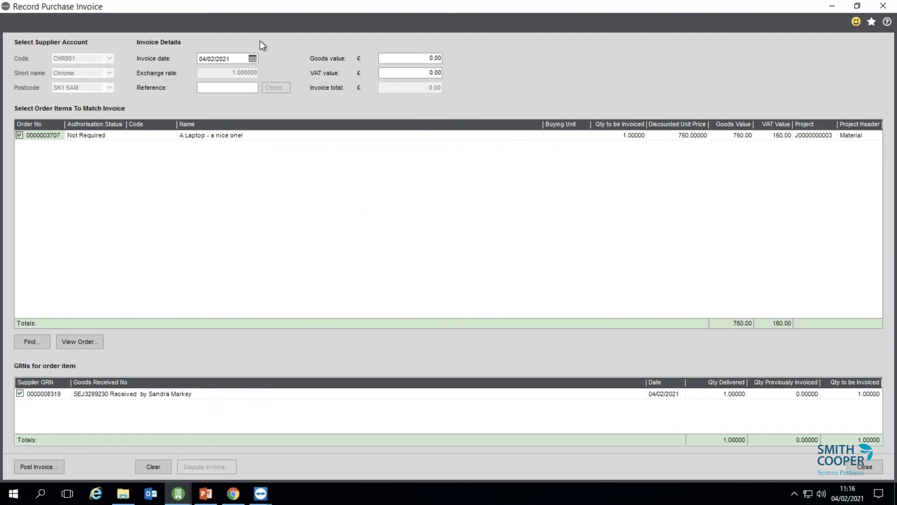
left_click(230, 88)
type("SEJ34809")
key("Tab")
left_click(275, 87)
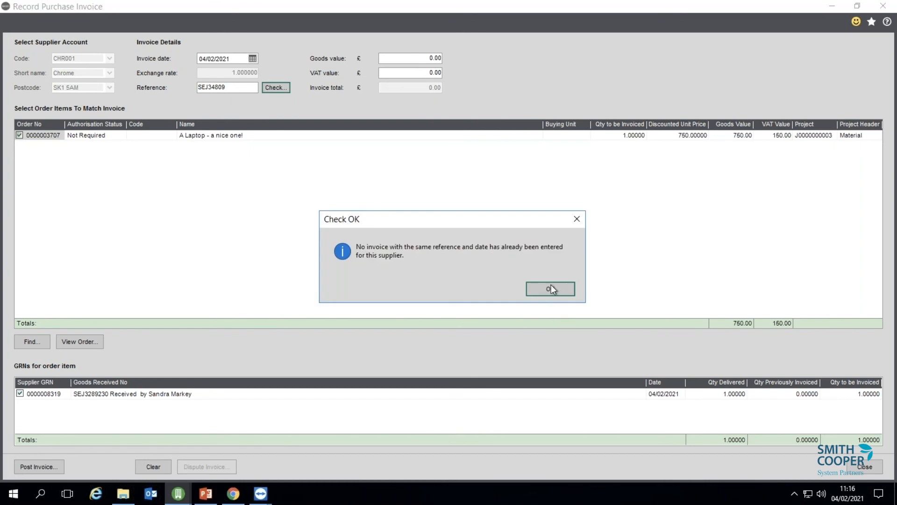
left_click(551, 288)
Enter goods value 750.00 and VAT 150.00, giving a 900.00 total.
left_click(435, 57)
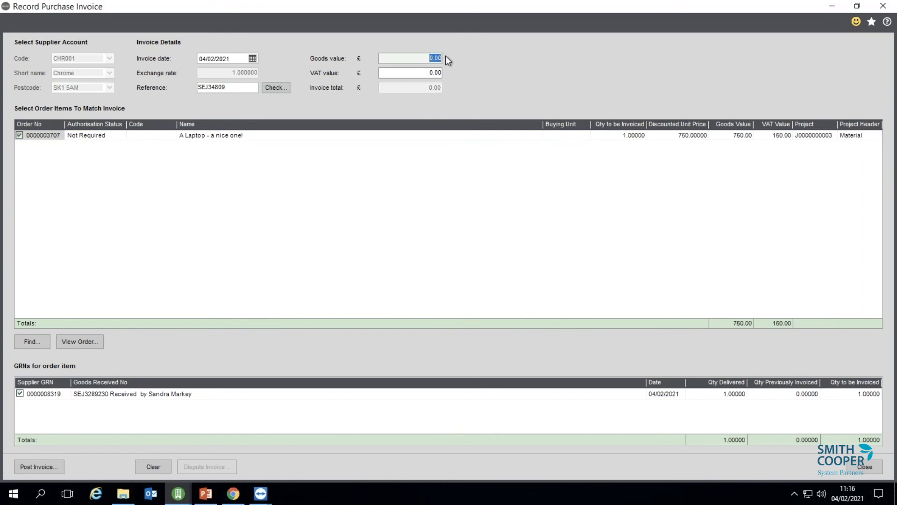
type("750")
key("Tab")
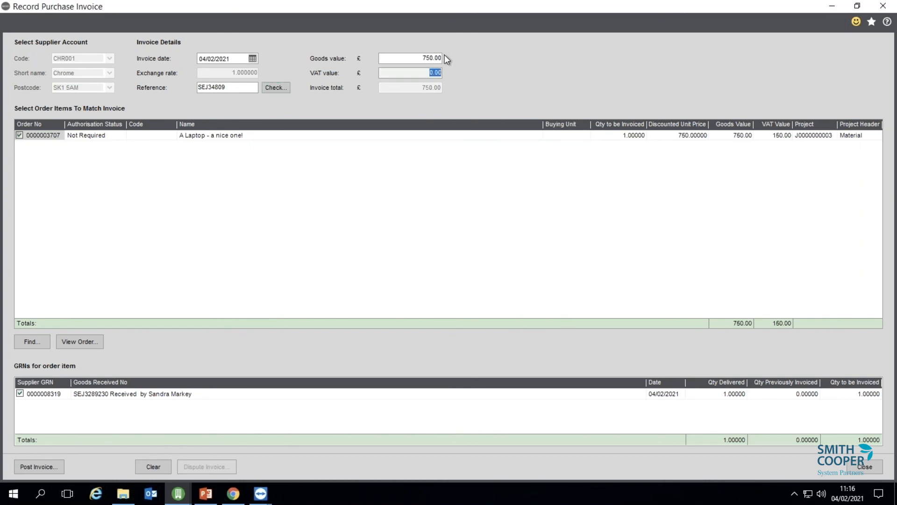
key("Tab")
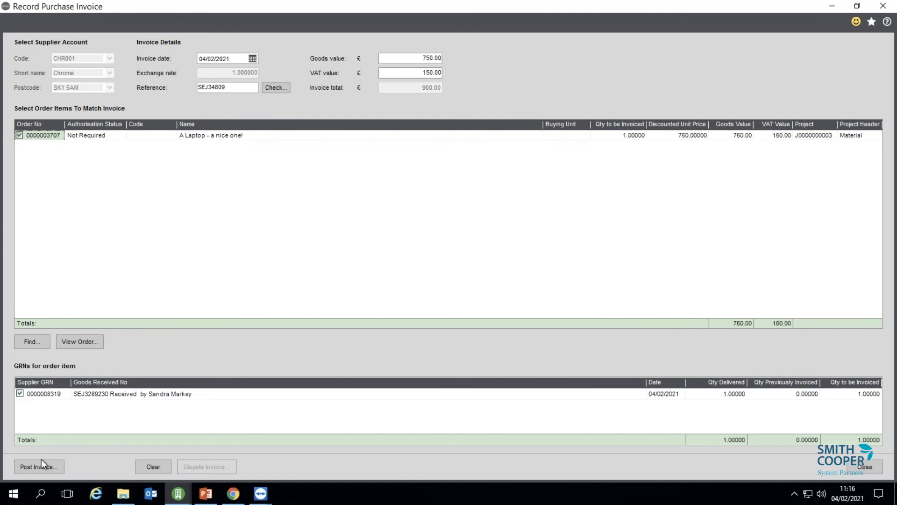
left_click(28, 467)
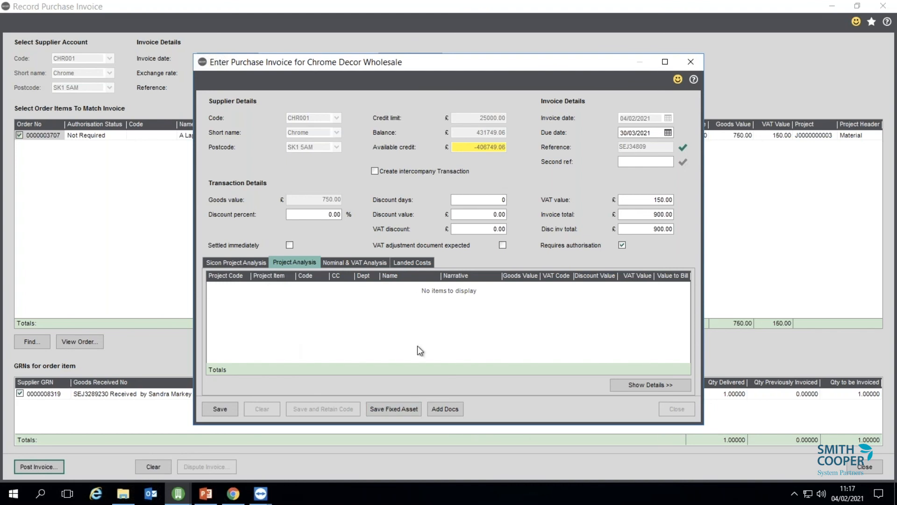
left_click(251, 263)
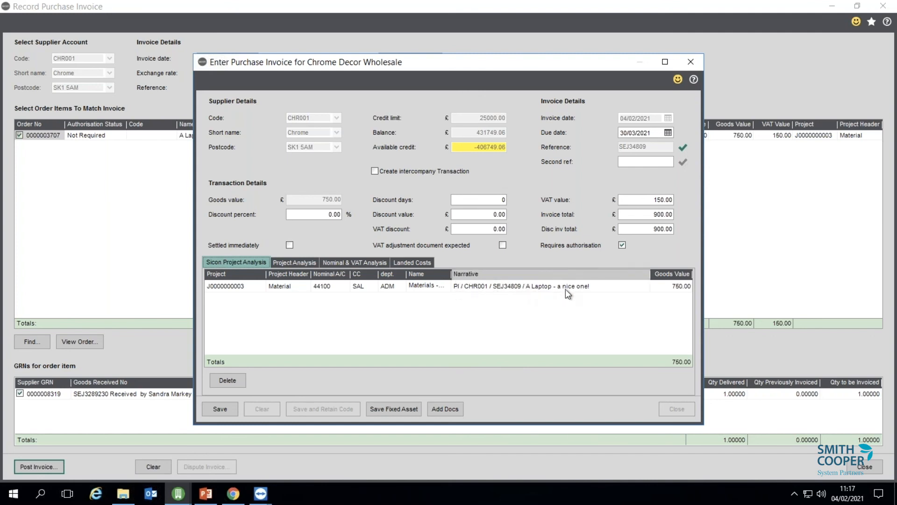
left_click(220, 408)
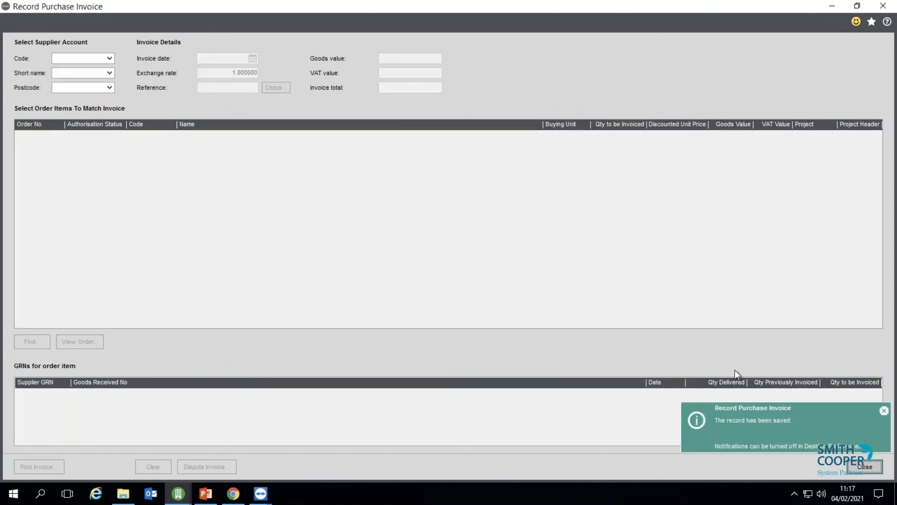
Open the Transaction Enquiry for the employee expense supplier from the Suppliers List.
left_click(873, 467)
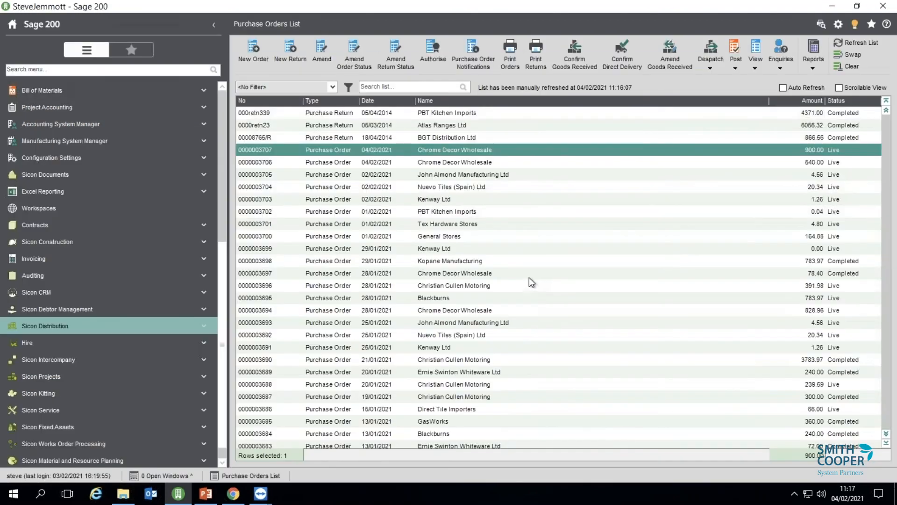
scroll(228, 215, "up", 3)
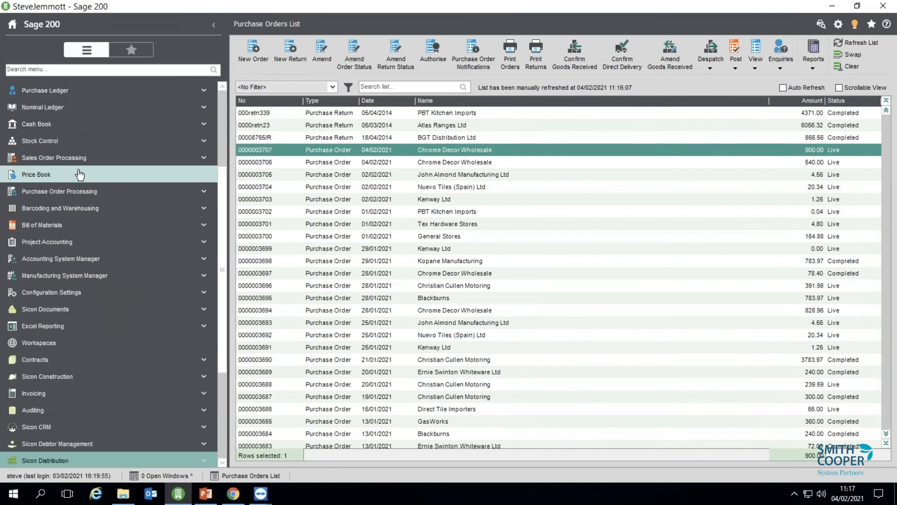
left_click(72, 90)
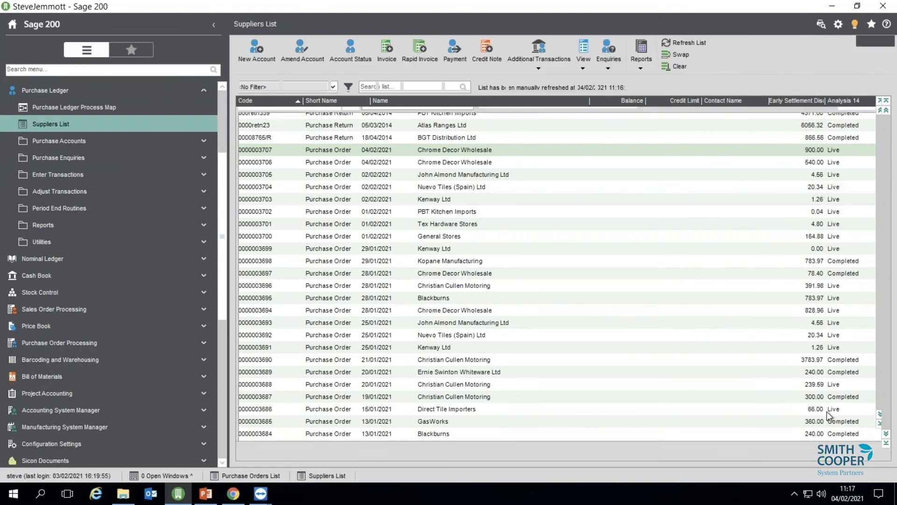
left_click(397, 410)
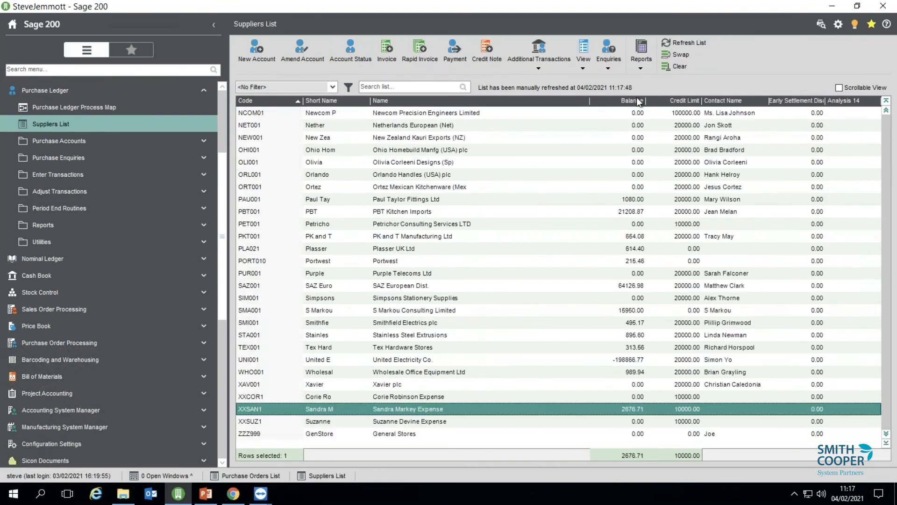
left_click(609, 70)
left_click(621, 93)
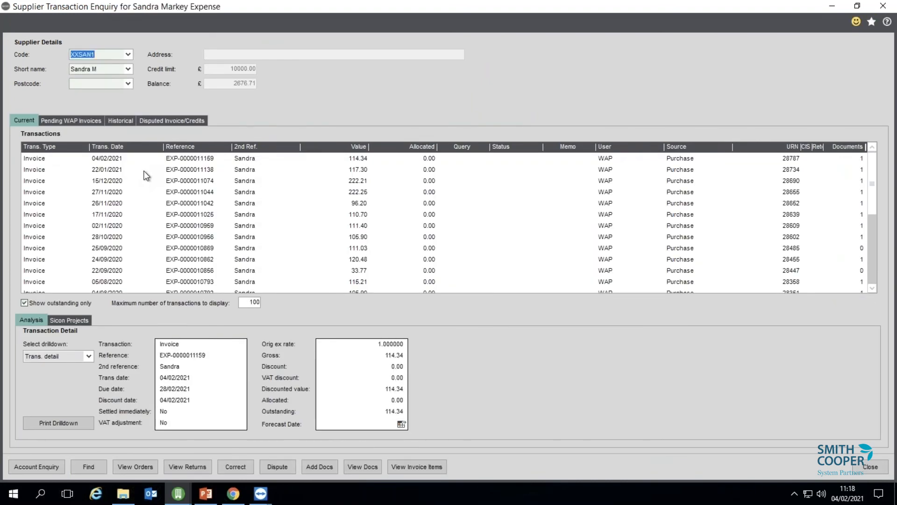
Show the nominal postings of the 04/02/2021 £114.34 expense invoice, then close the enquiry.
left_click(102, 159)
left_click(57, 358)
left_click(61, 373)
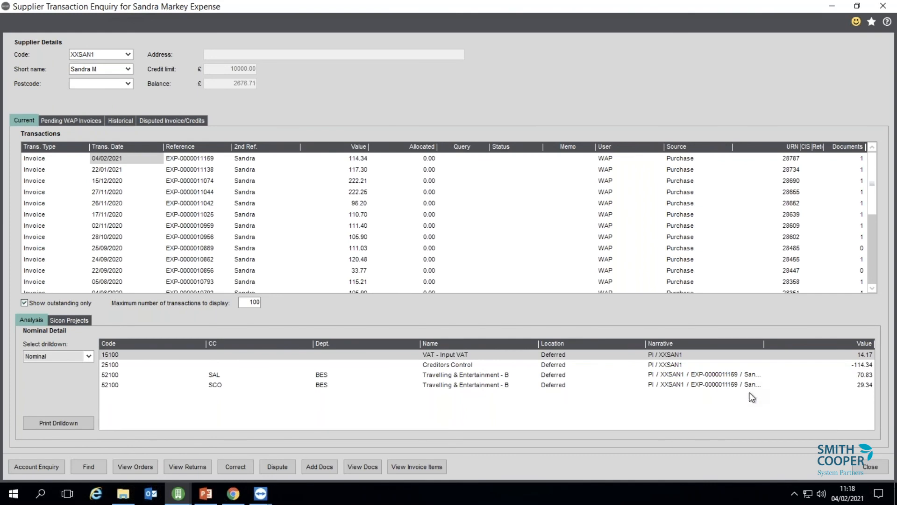
left_click(857, 464)
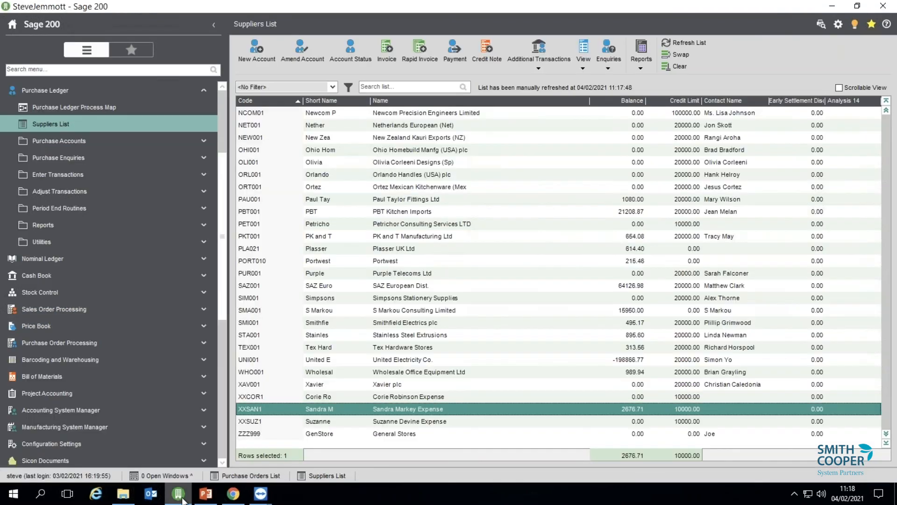
Log back in to Sicon WAP with the user's username and open the 71 pending invoices.
left_click(234, 493)
left_click(445, 202)
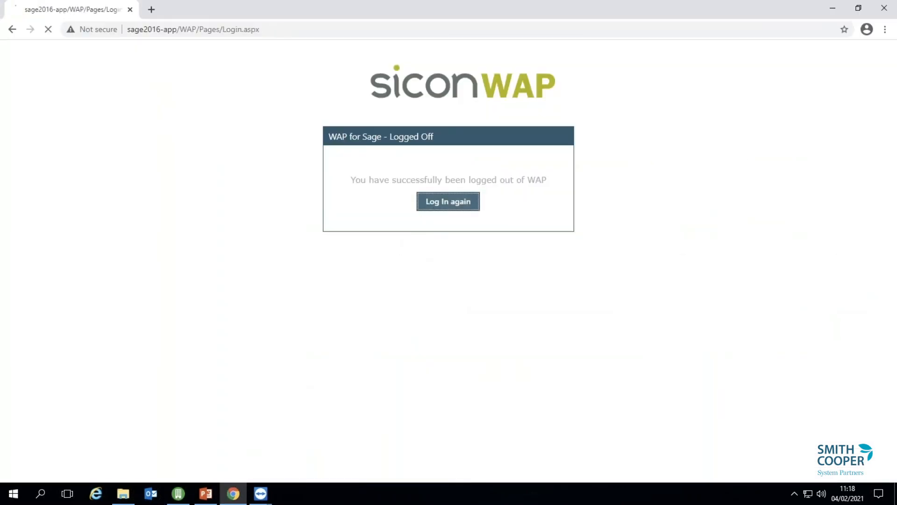
left_click(441, 217)
type("corie")
key("Return")
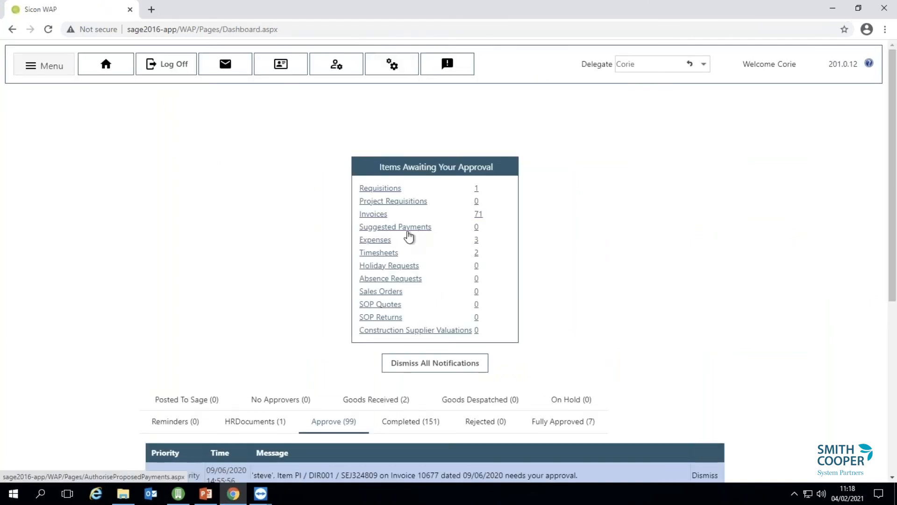
left_click(478, 215)
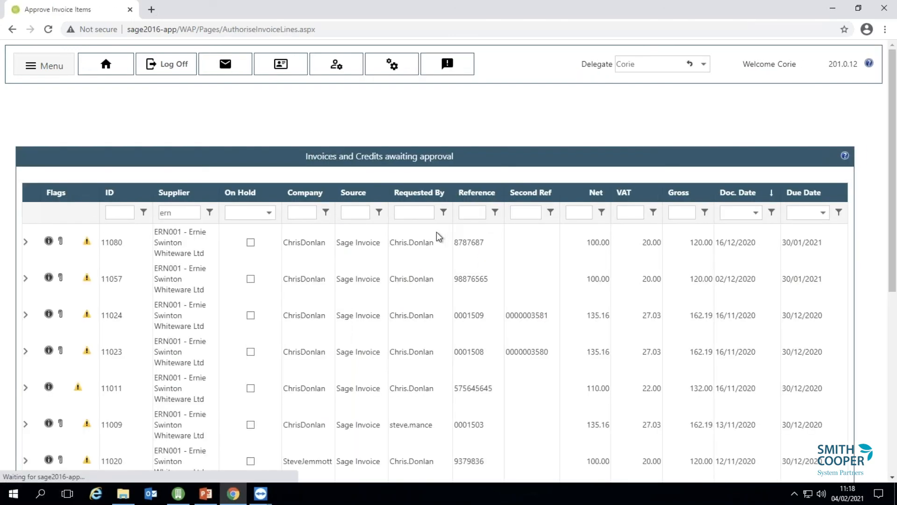
Filter invoices to 'chr' suppliers, expand invoice 11134's two lines, and start logging off.
double_click(170, 213)
type("ch")
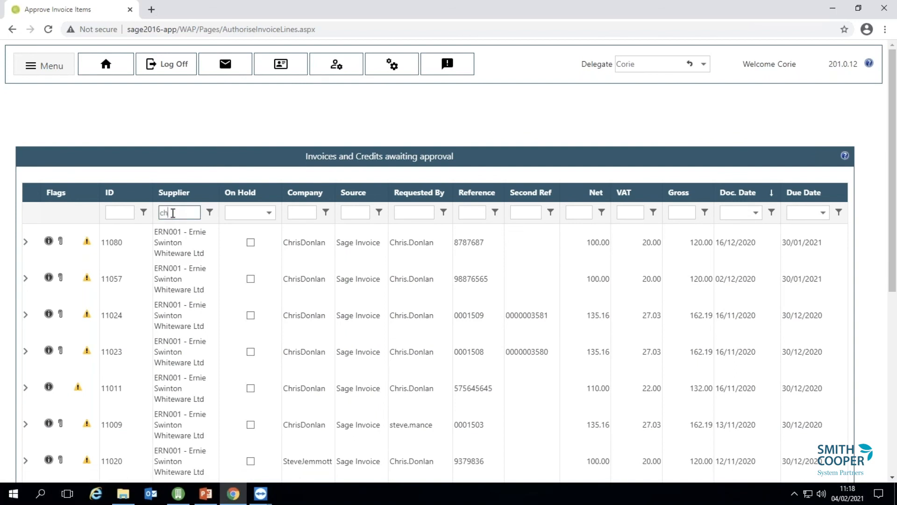
type("r")
key("Tab")
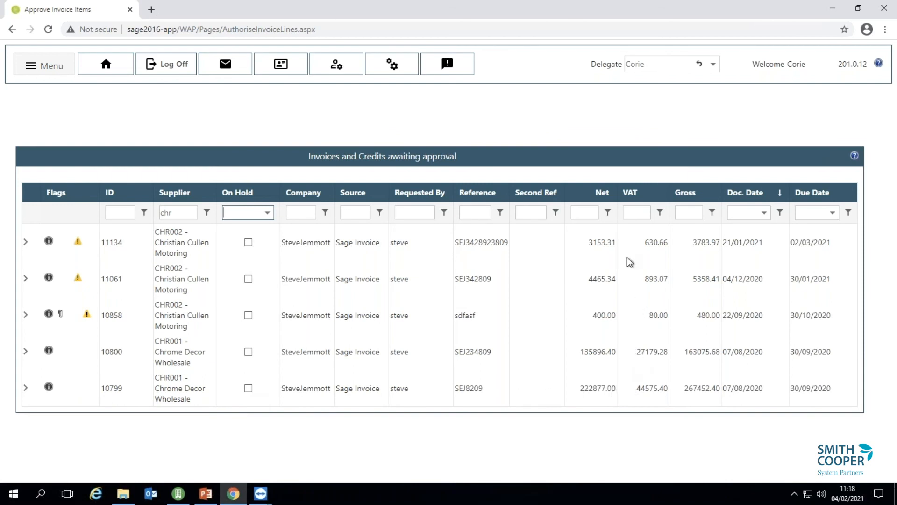
left_click(26, 242)
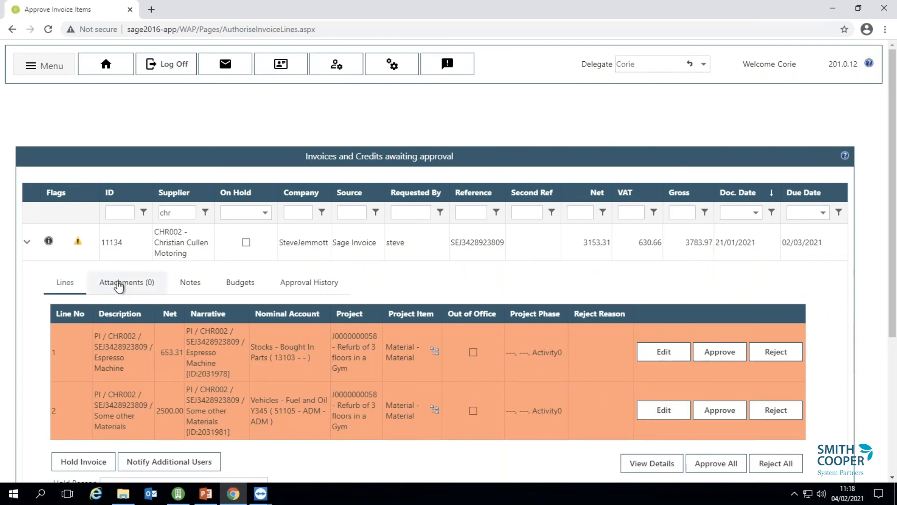
left_click(152, 71)
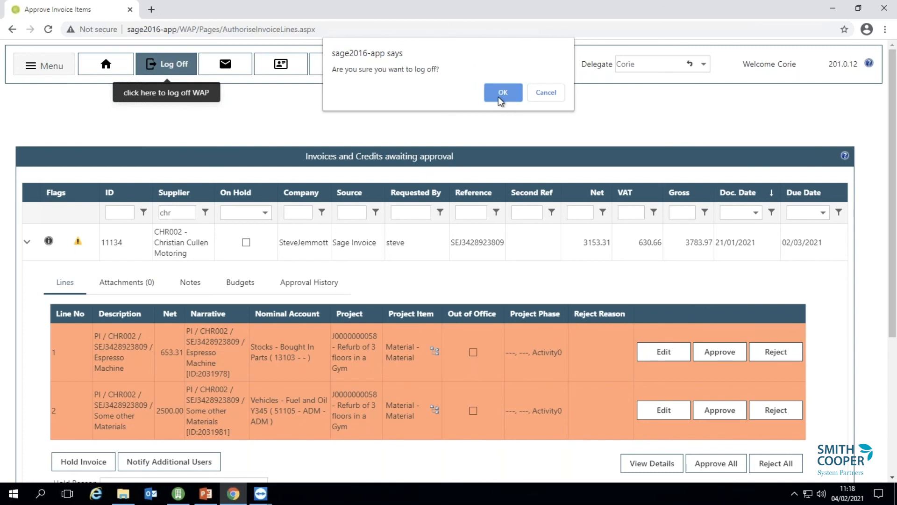
Log off and sign back in to Sicon WAP under a different user's username.
left_click(499, 96)
left_click(437, 60)
left_click(435, 222)
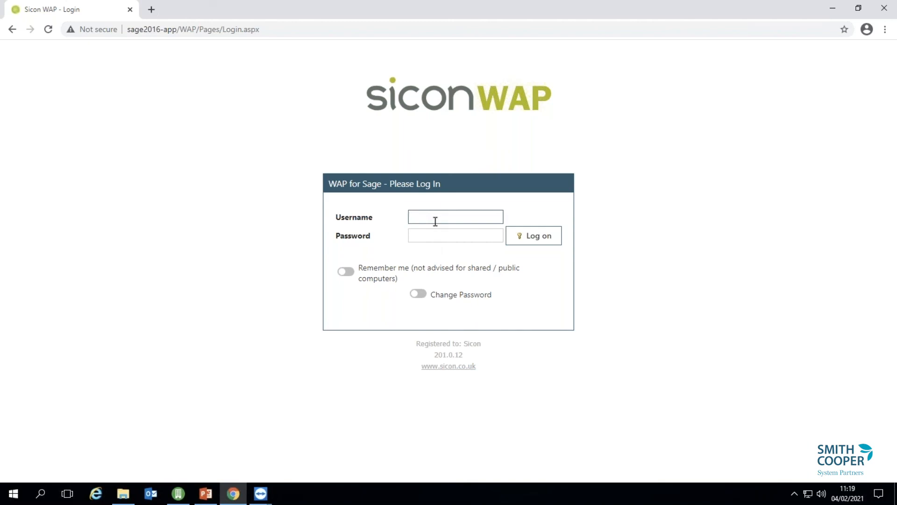
type("suzanne")
key("Return")
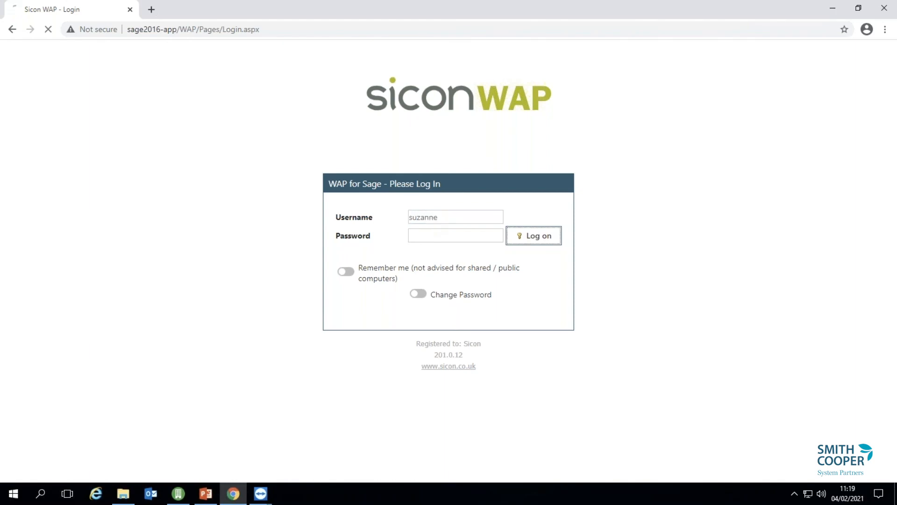
Review BGT Distribution Ltd's suggested payment 439 awaiting approval, then close its details.
left_click(44, 65)
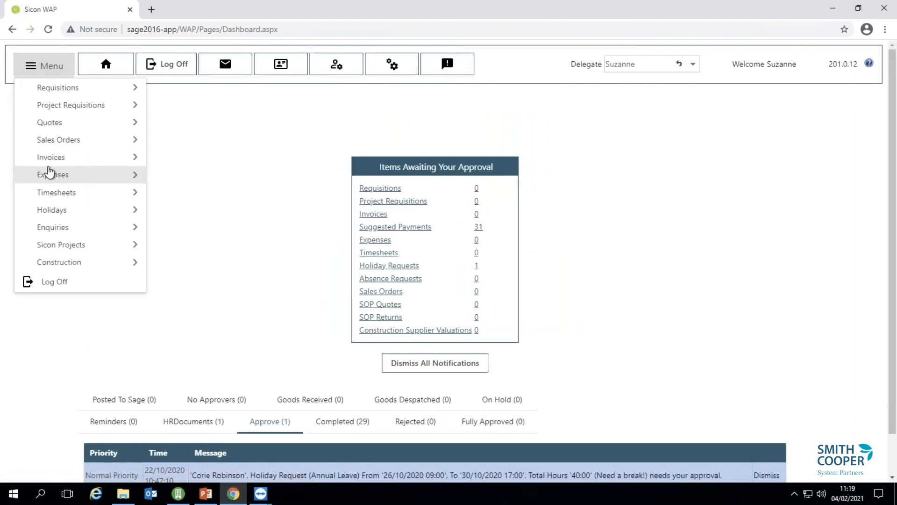
mouse_move(49, 164)
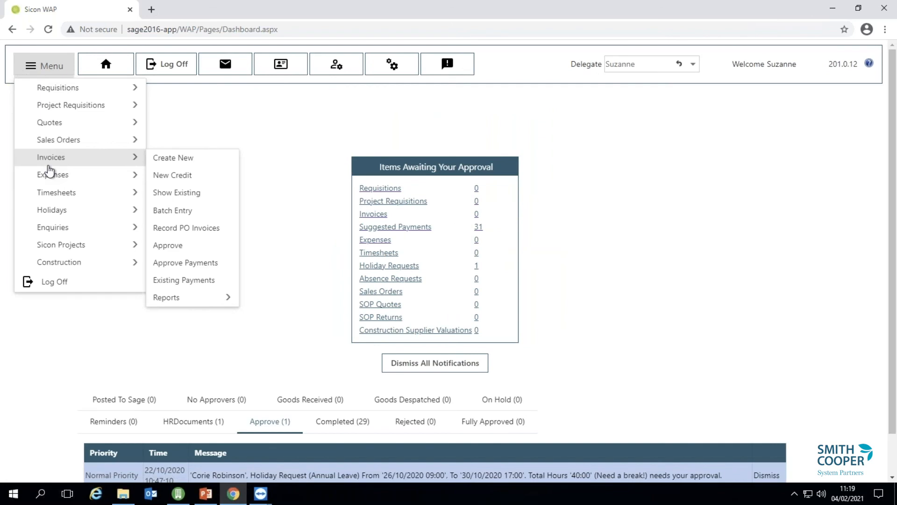
left_click(187, 263)
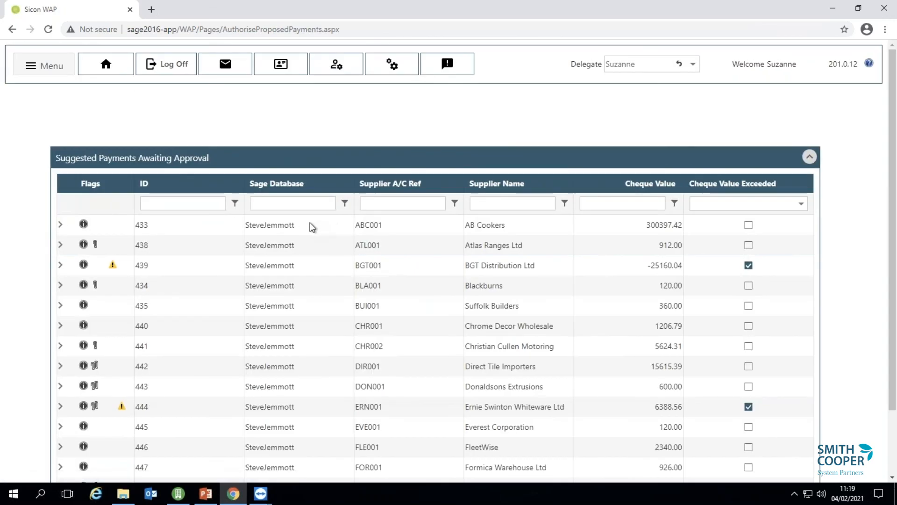
left_click(61, 264)
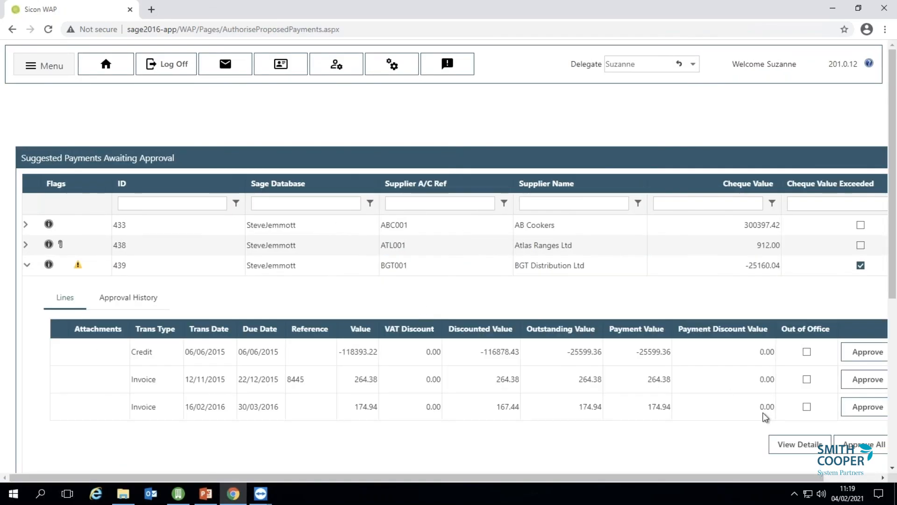
left_click(800, 444)
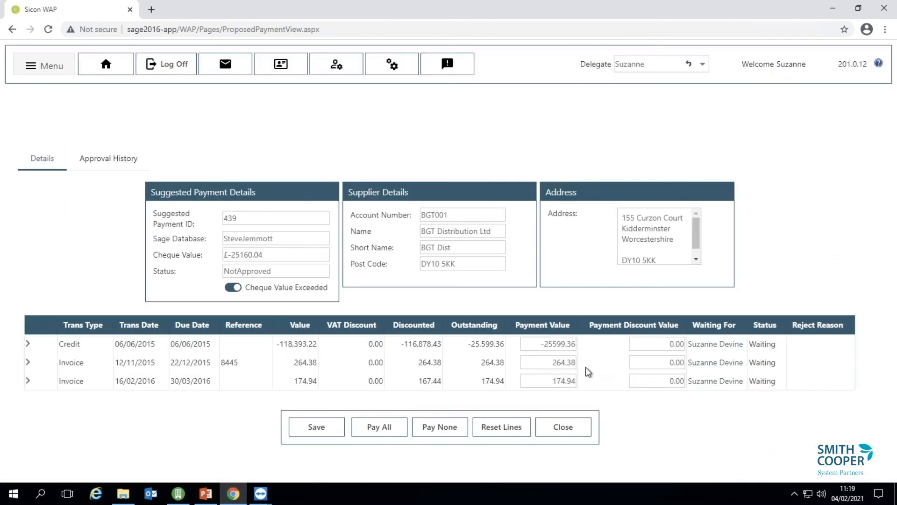
left_click(574, 427)
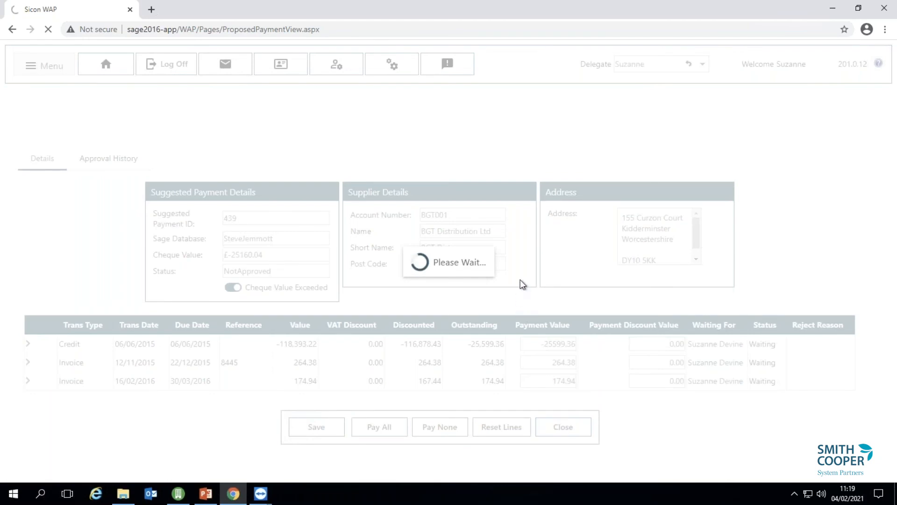
key("alt+Tab")
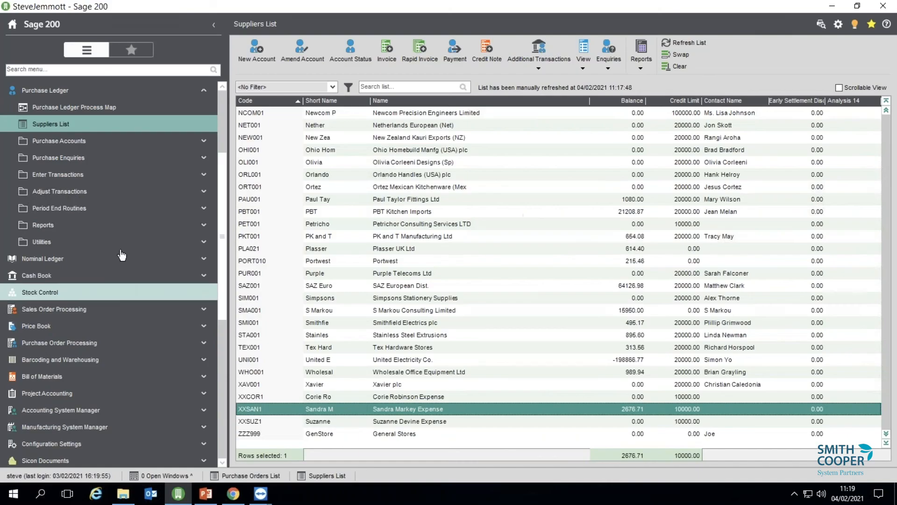
Try generating a payment for supplier BGT001, dismiss the awaiting-approval block, and cancel.
left_click(60, 208)
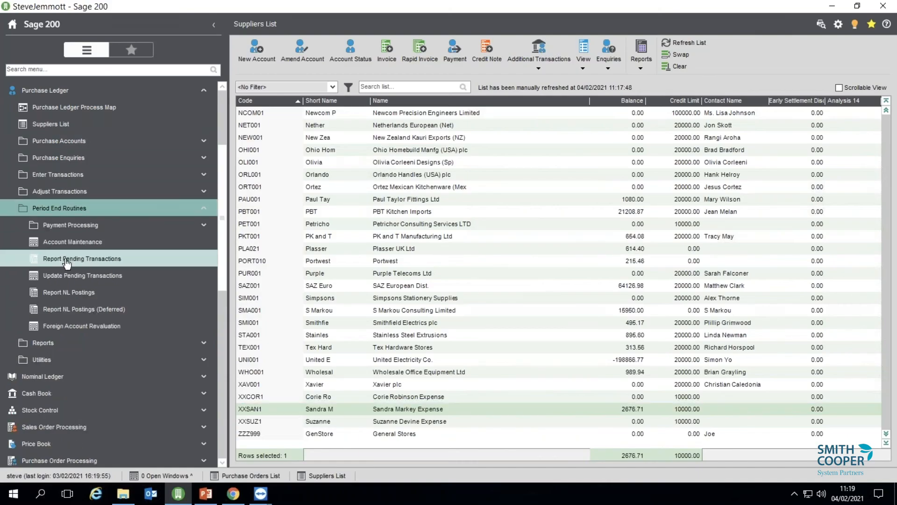
left_click(70, 225)
left_click(84, 326)
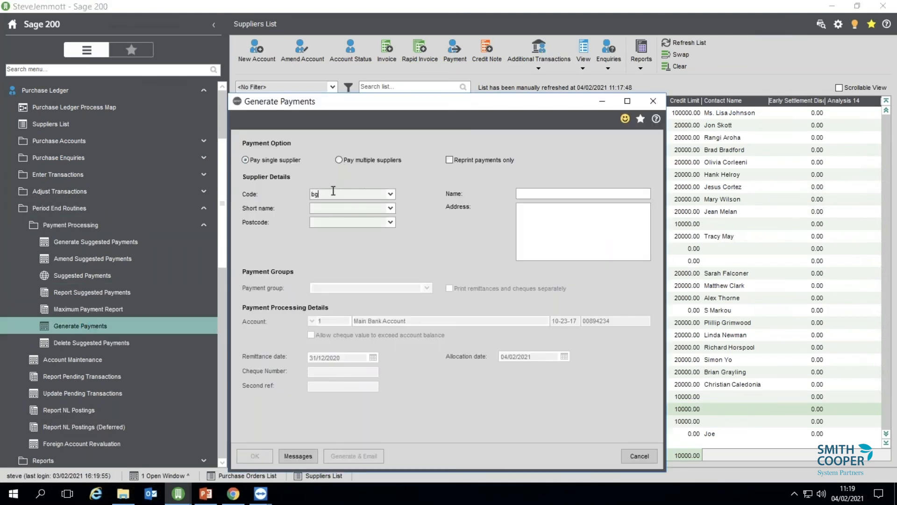
type("bgt")
key("Tab")
left_click(255, 455)
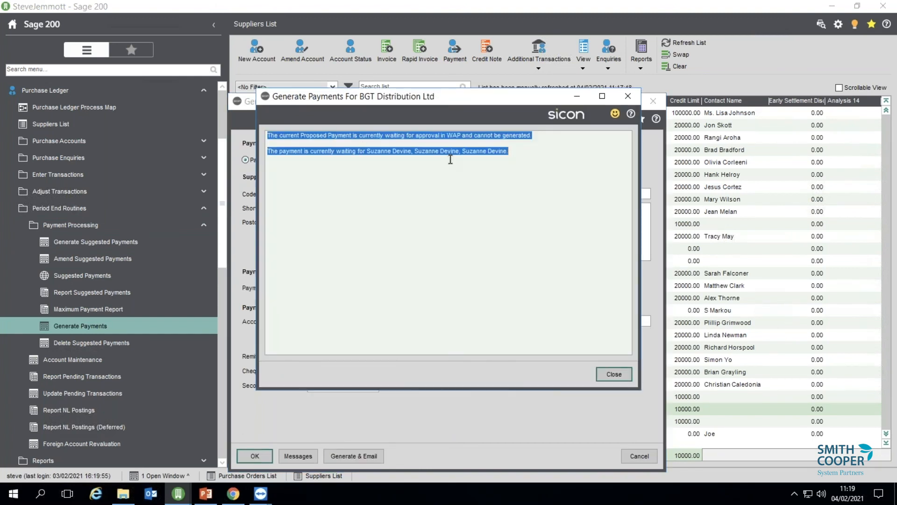
left_click(626, 377)
left_click(639, 456)
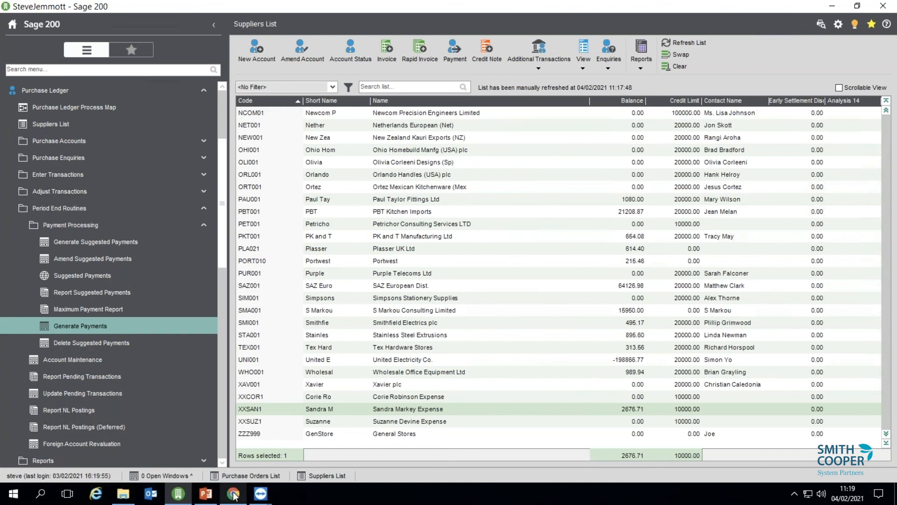
Show the phone's Sicon WAP app menu with 3 expenses, 71 invoices, 1 requisition pending.
mouse_move(235, 496)
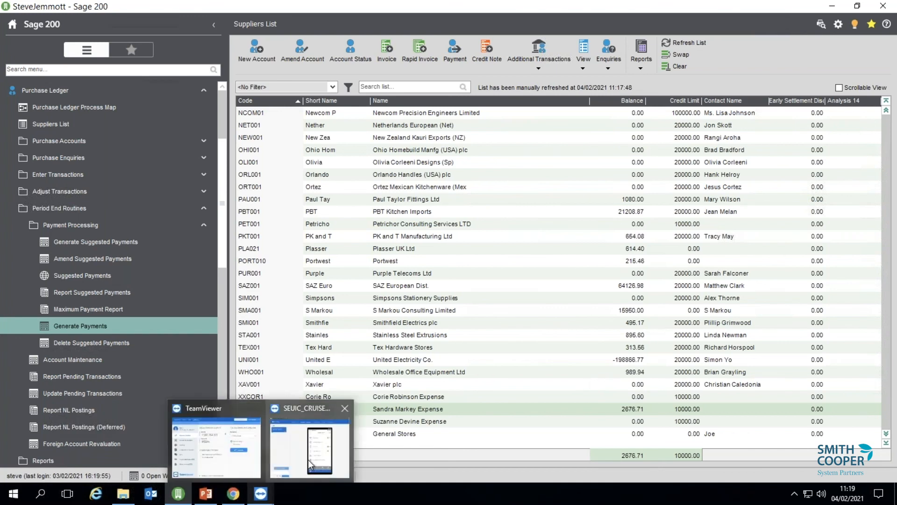
left_click(312, 465)
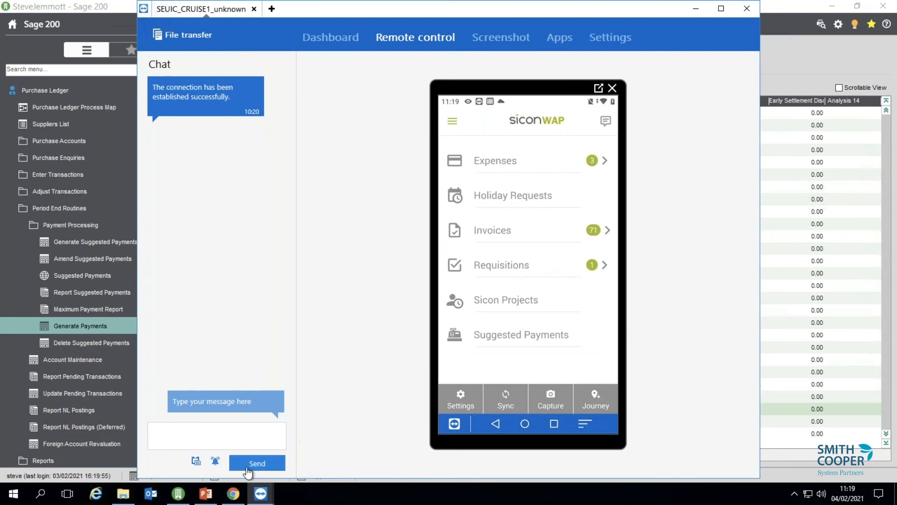
mouse_move(230, 499)
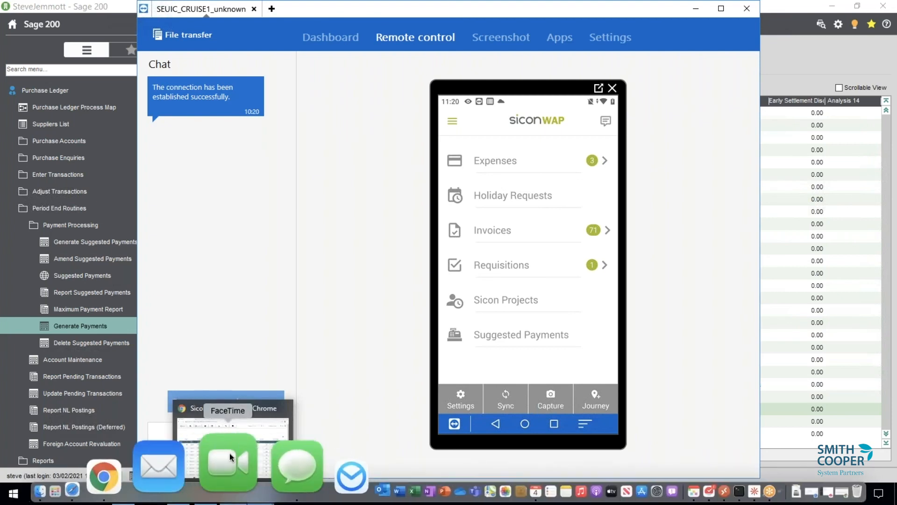
mouse_move(253, 397)
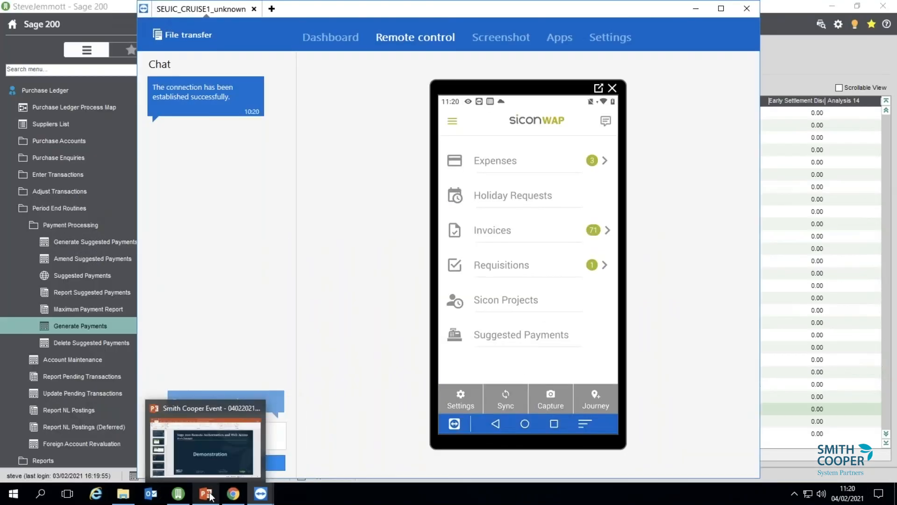
left_click(205, 493)
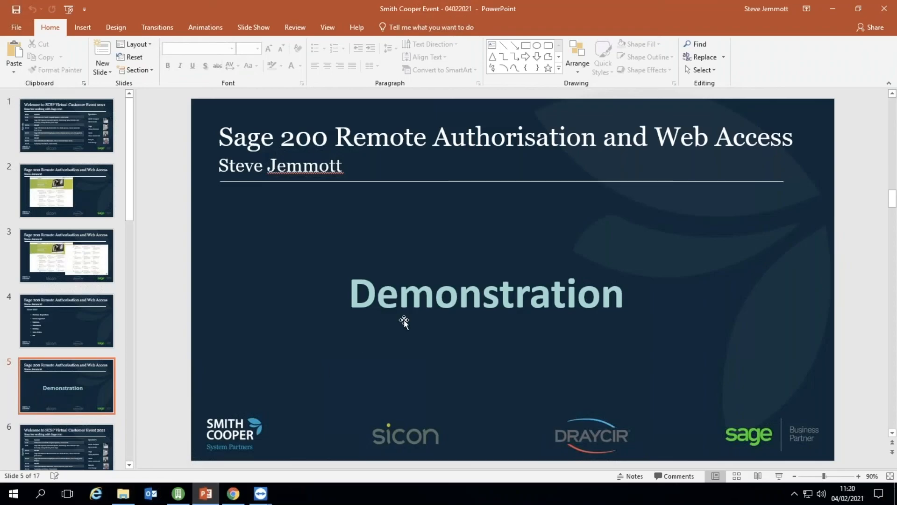
Present agenda slide 6 full screen, end the show, and return to Sicon WAP to log off.
scroll(404, 320, "down", 1)
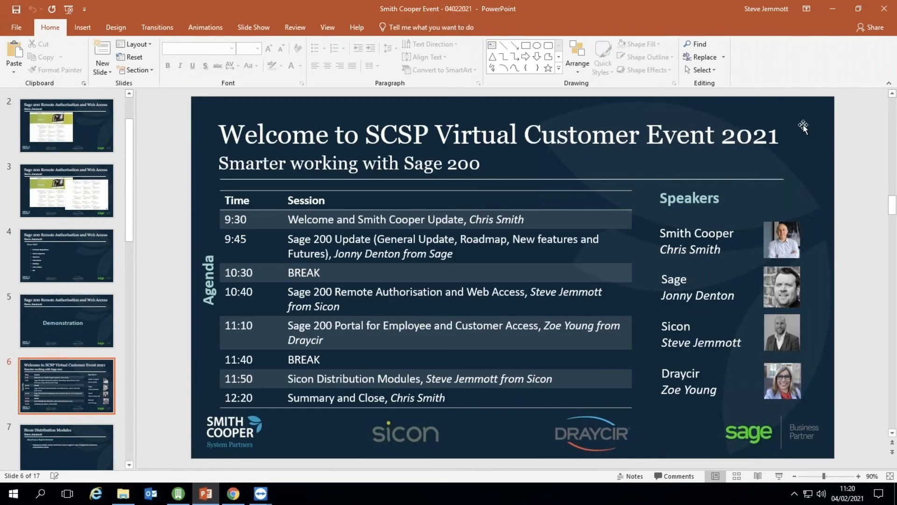
key("shift+F5")
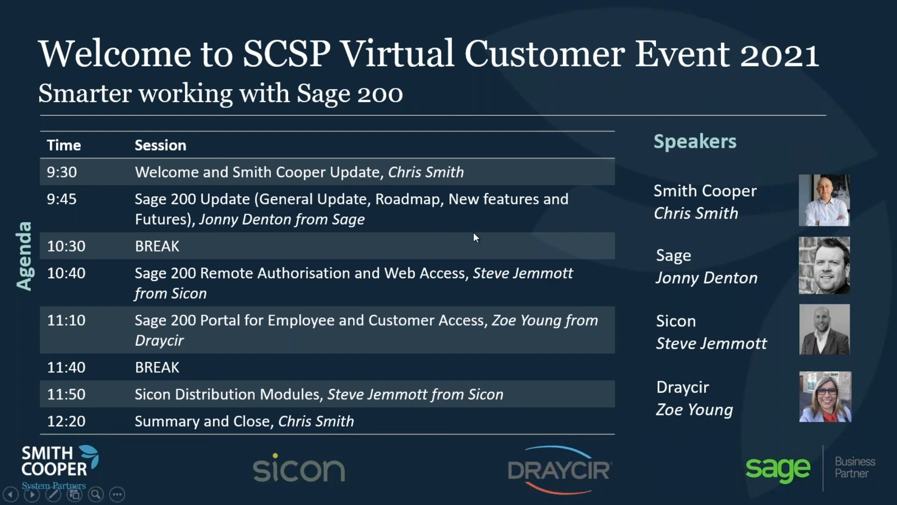
key("Escape")
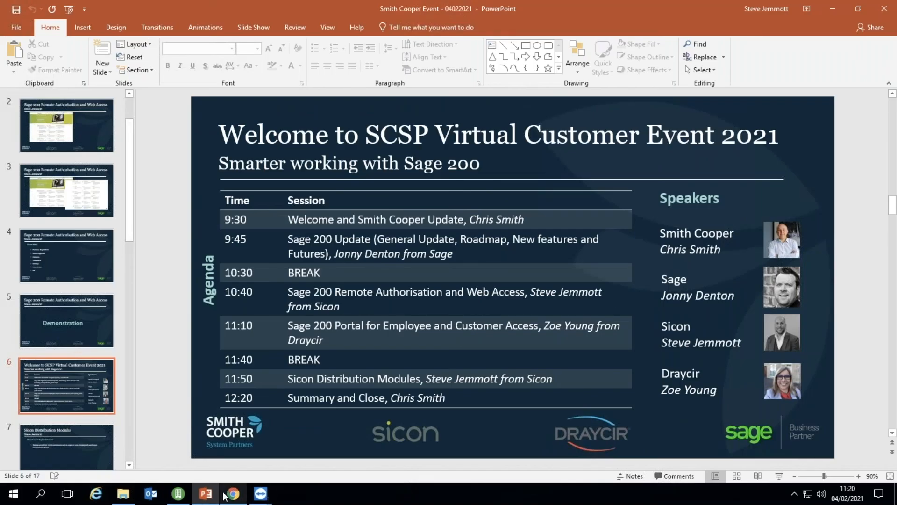
left_click(229, 495)
left_click(178, 71)
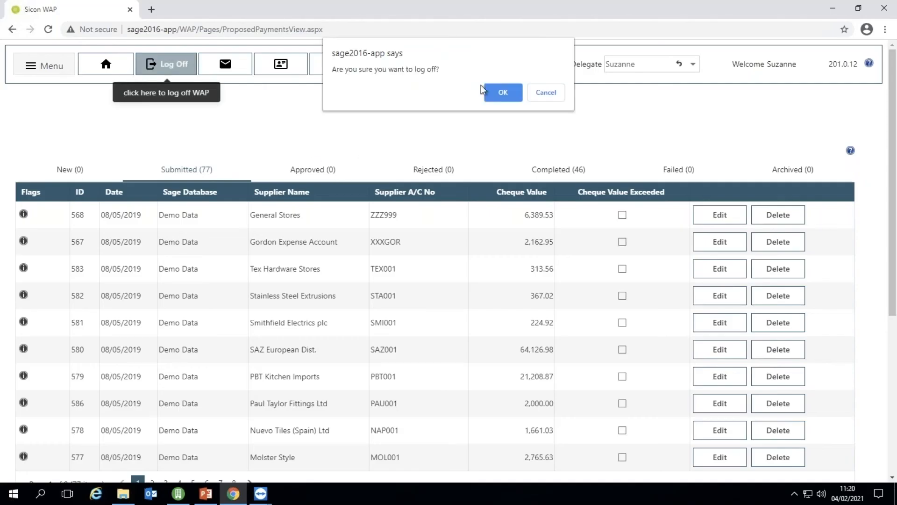
Log off and sign back in to Sicon WAP as admin with its password.
left_click(502, 96)
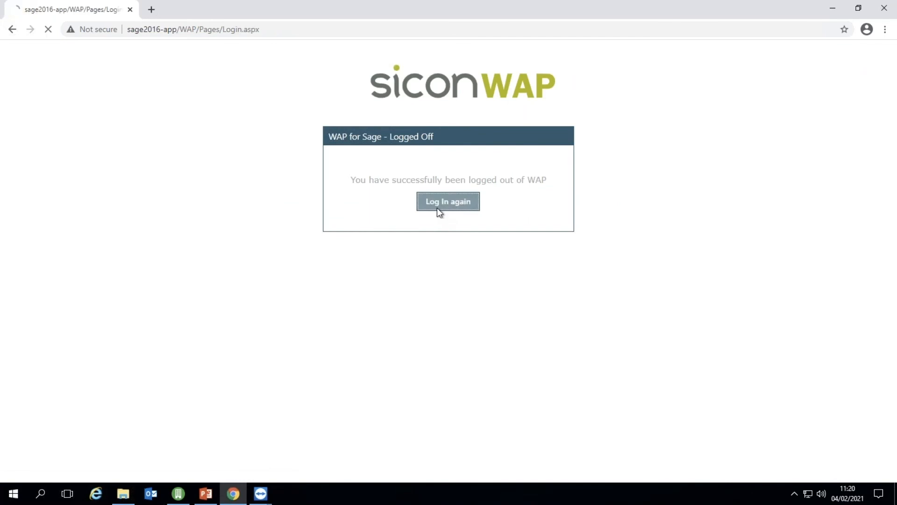
left_click(437, 206)
left_click(438, 212)
type("admin")
key("Tab")
type("••••••••••")
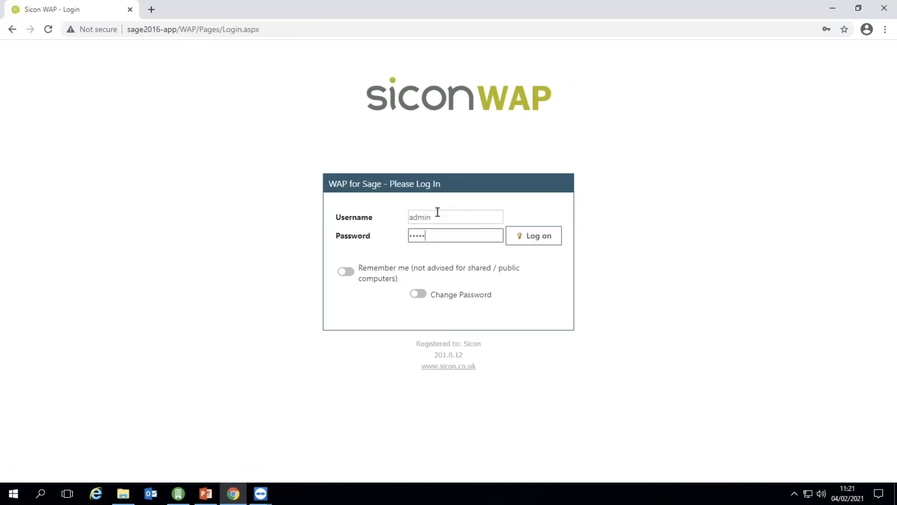
key("Return")
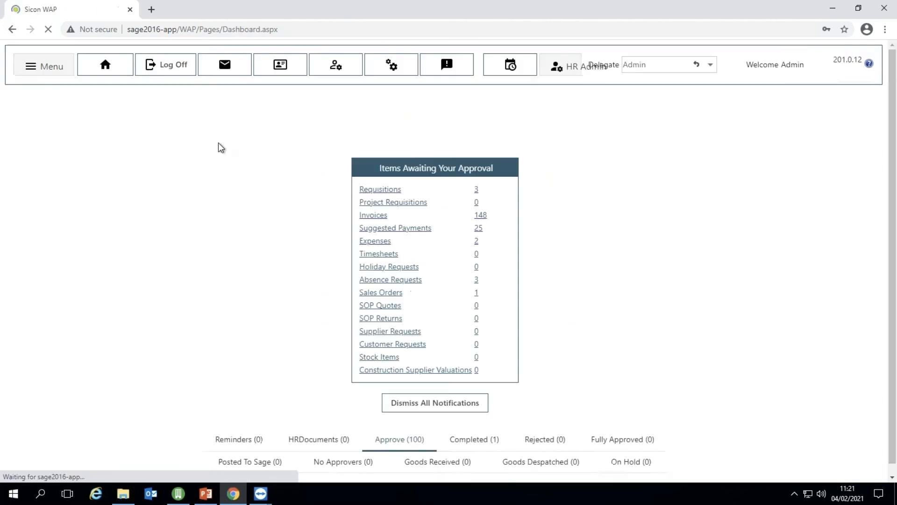
Open a blank New Supplier account request form from the Sage Admin menu.
left_click(42, 69)
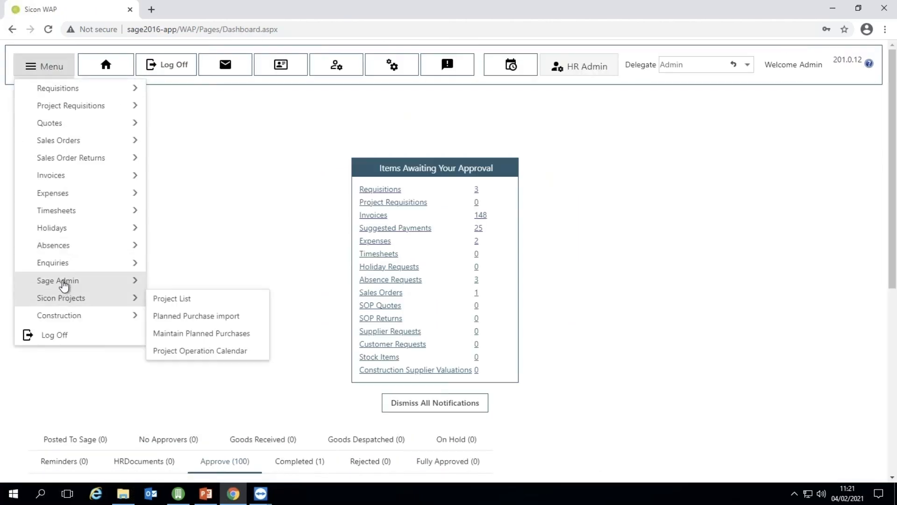
mouse_move(84, 283)
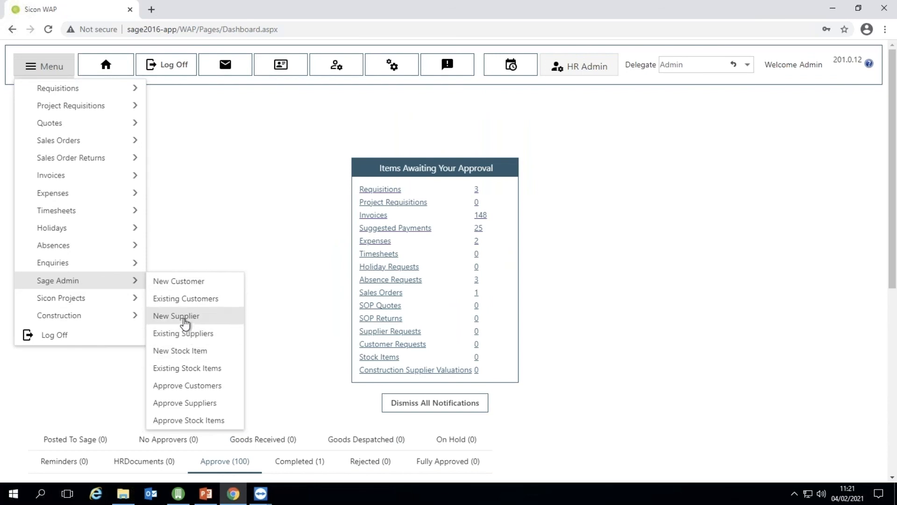
left_click(211, 314)
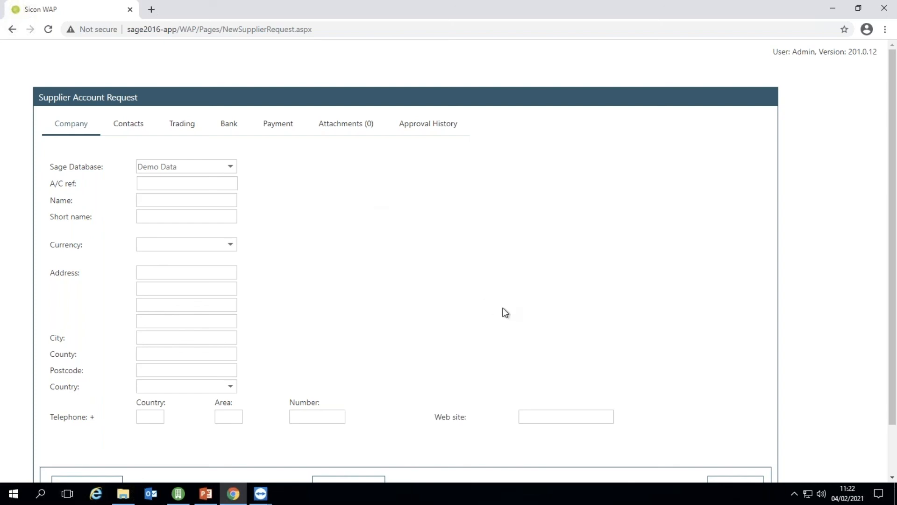
left_click(893, 444)
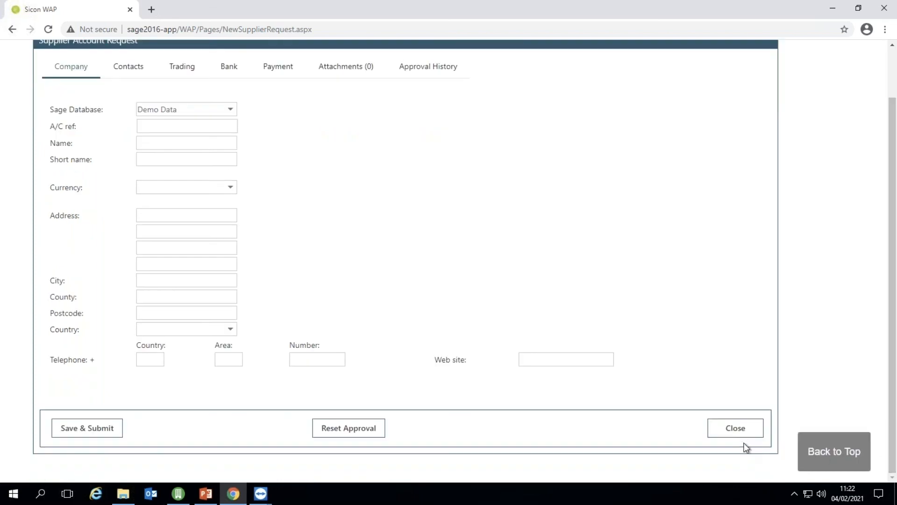
Close the Supplier Account Request form, returning to the empty Existing Supplier Requests list.
left_click(739, 431)
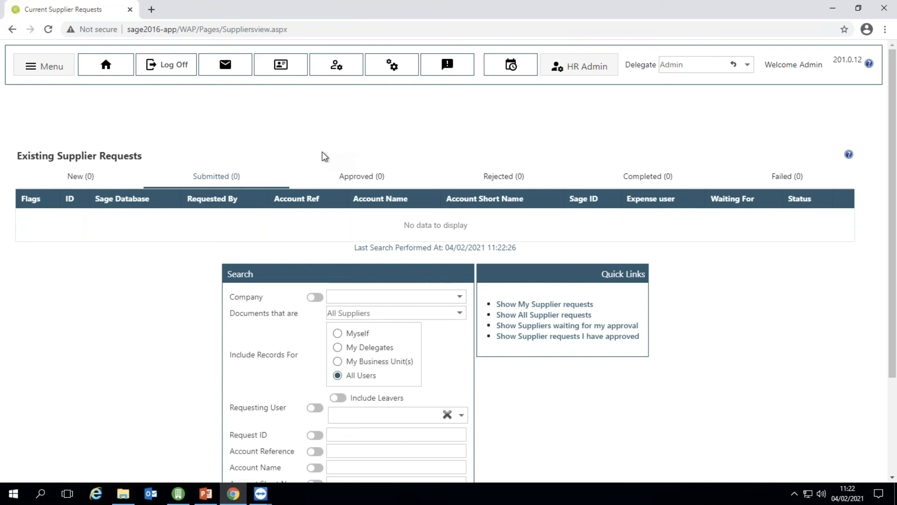
left_click(40, 70)
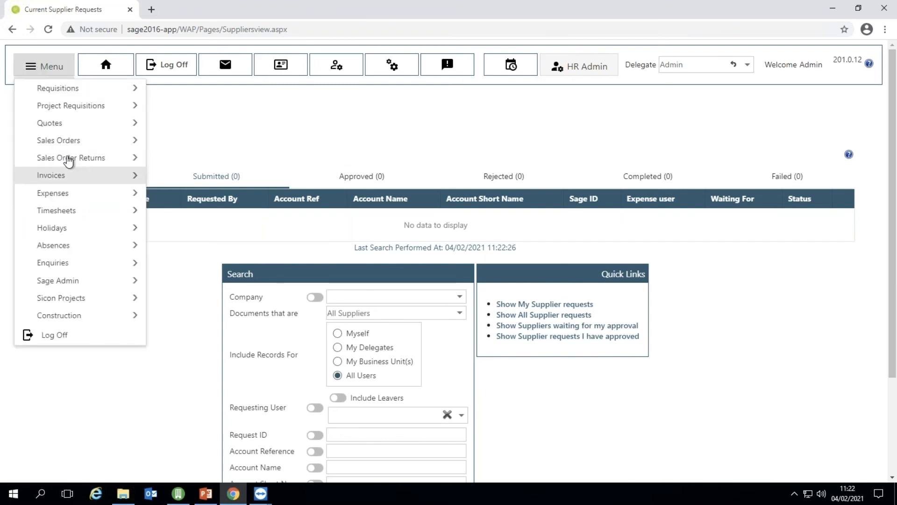
mouse_move(65, 156)
mouse_move(56, 125)
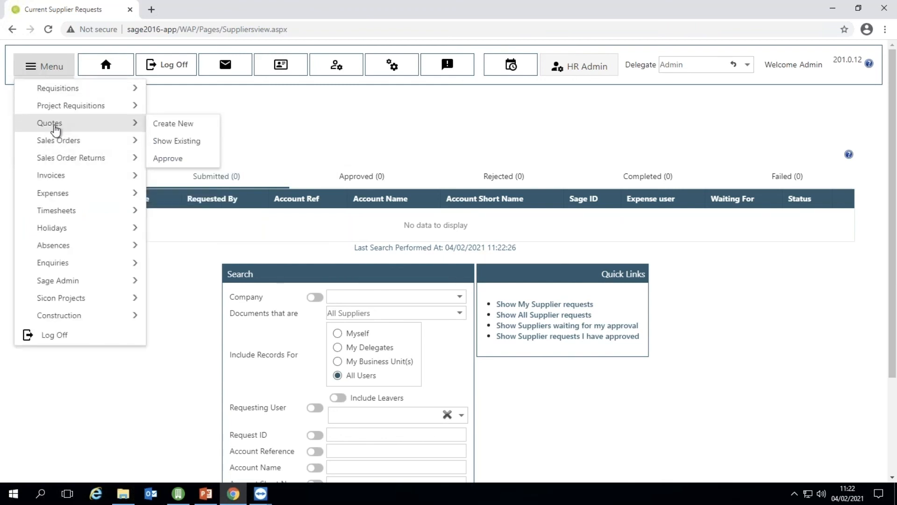